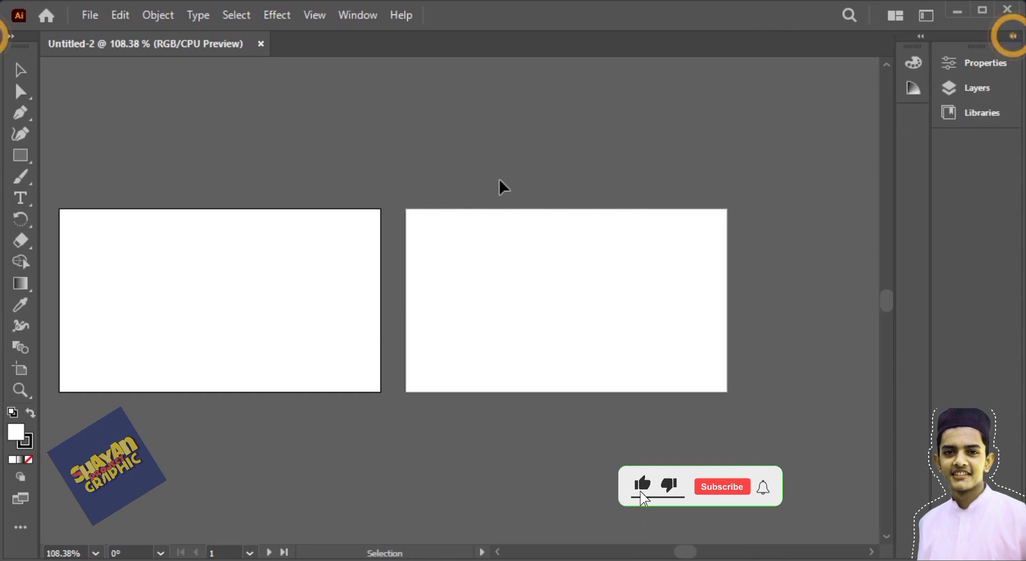
Draw a white rectangle covering the whole first artboard.
{"action": "left_click_drag", "start_coordinate": [317, 179], "coordinate": [365, 163]}
{"action": "left_click", "coordinate": [20, 155]}
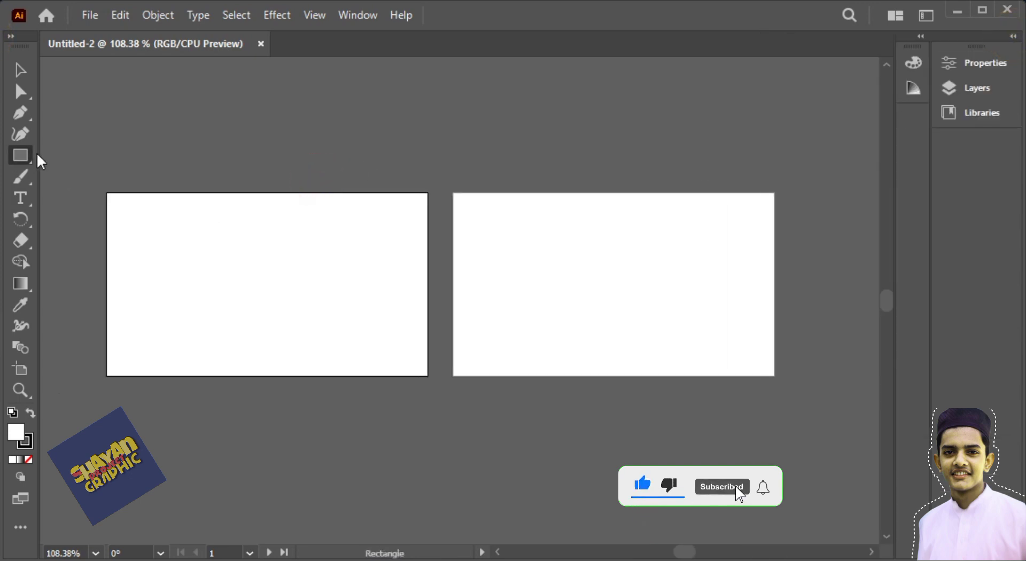
{"action": "left_click_drag", "start_coordinate": [106, 193], "coordinate": [428, 375]}
{"action": "key", "text": "v"}
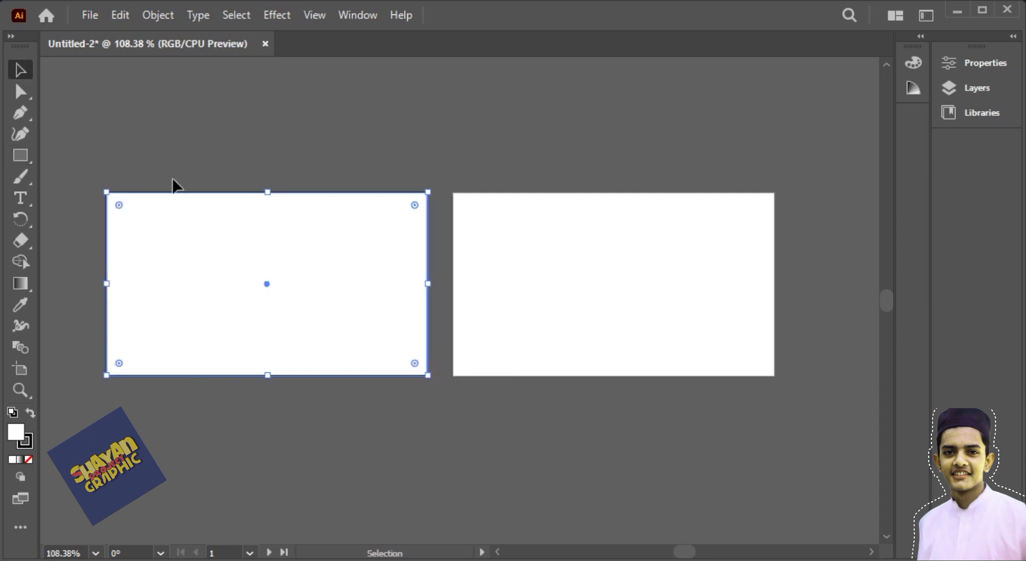
Duplicate the rectangle in front and move the copy so it covers the second artboard.
{"action": "left_click", "coordinate": [124, 17]}
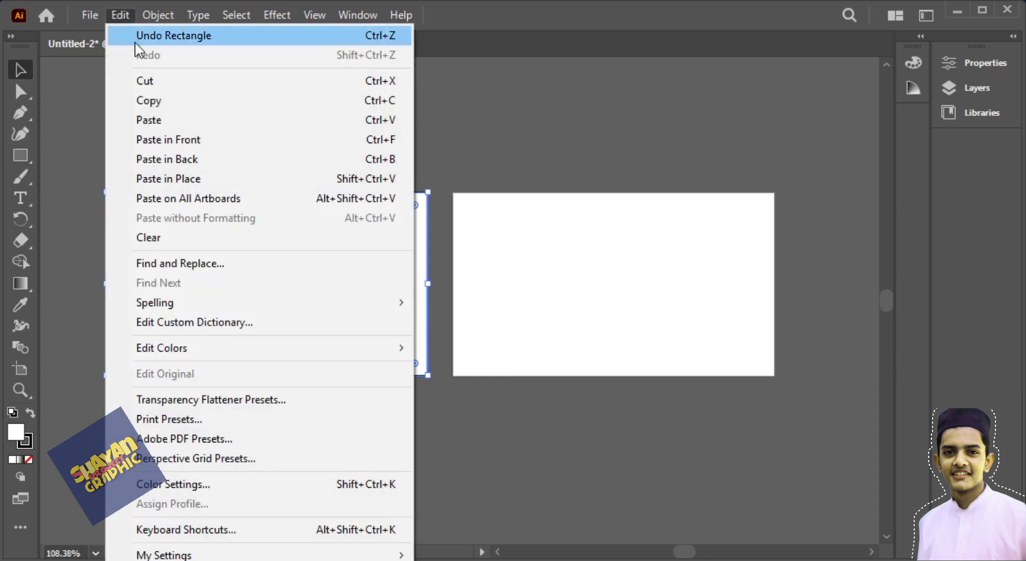
{"action": "left_click", "coordinate": [152, 98]}
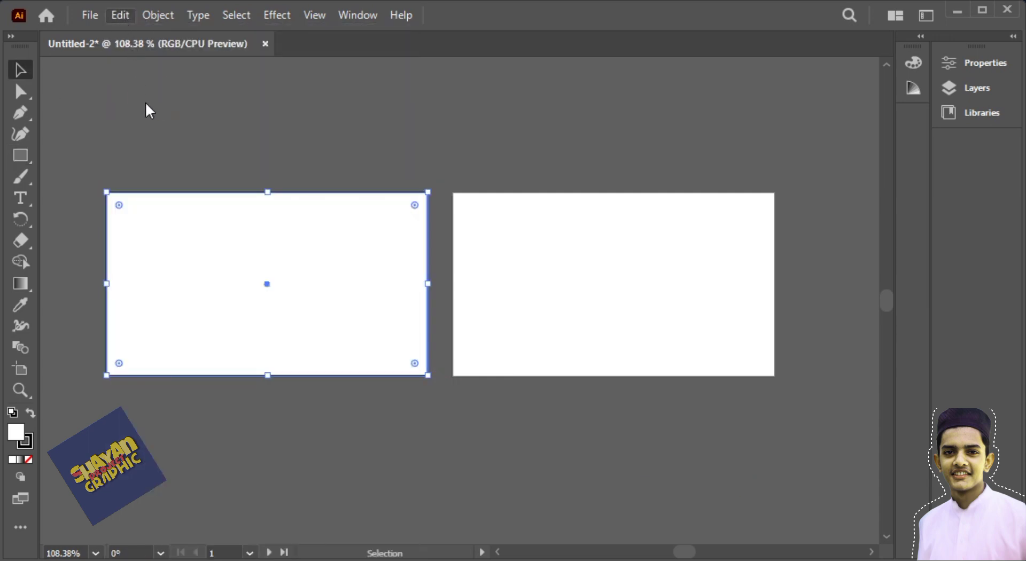
{"action": "left_click", "coordinate": [115, 16]}
{"action": "left_click", "coordinate": [174, 140]}
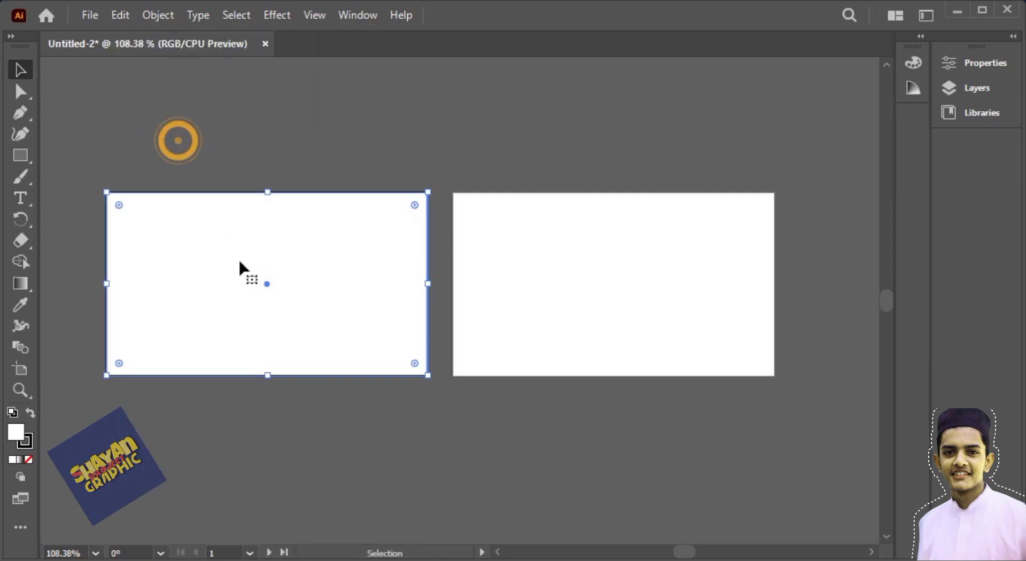
{"action": "left_click_drag", "start_coordinate": [273, 284], "coordinate": [620, 276]}
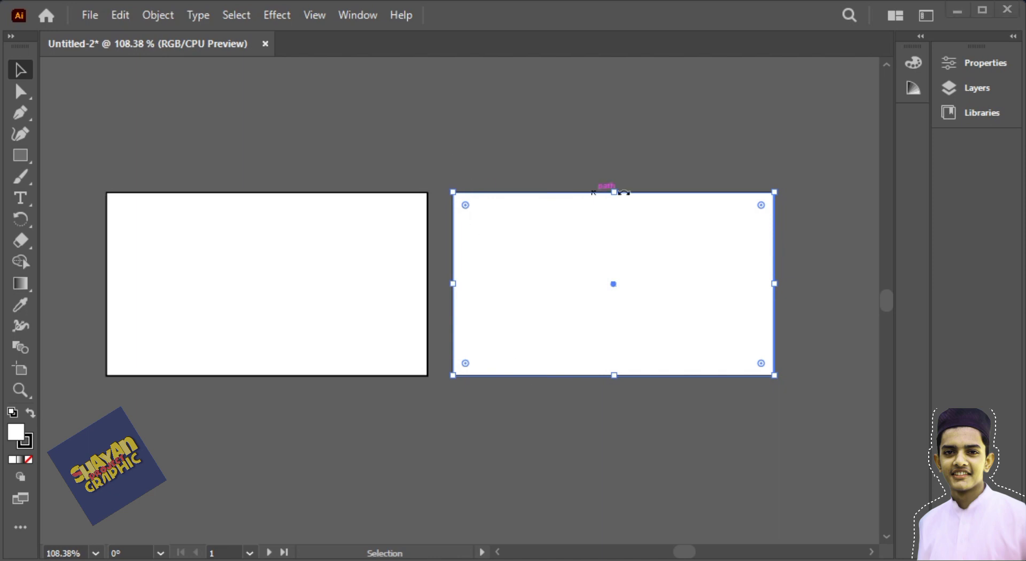
Remove the stroke from the rectangle on the second artboard.
{"action": "left_click", "coordinate": [25, 438]}
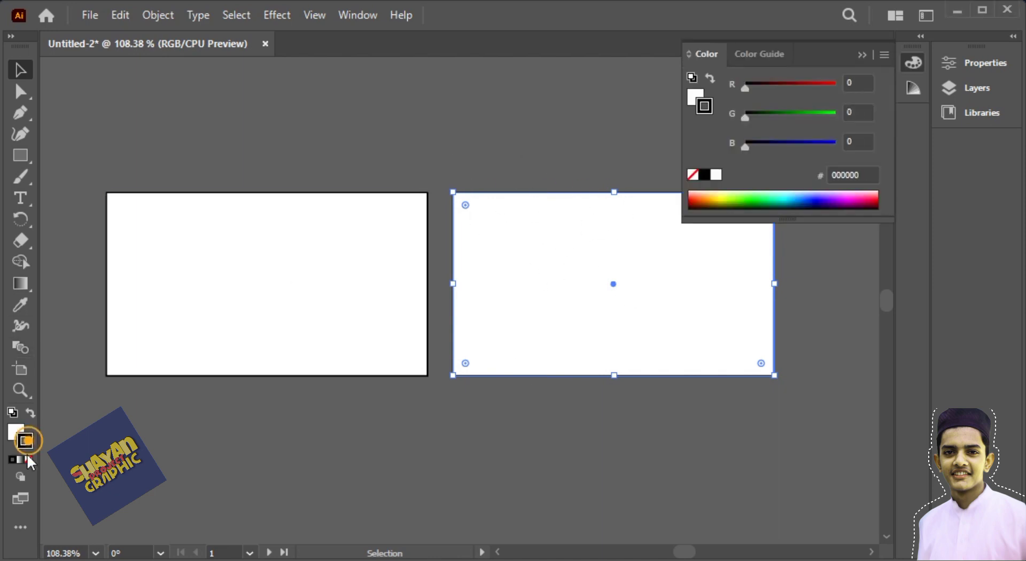
{"action": "left_click", "coordinate": [29, 459]}
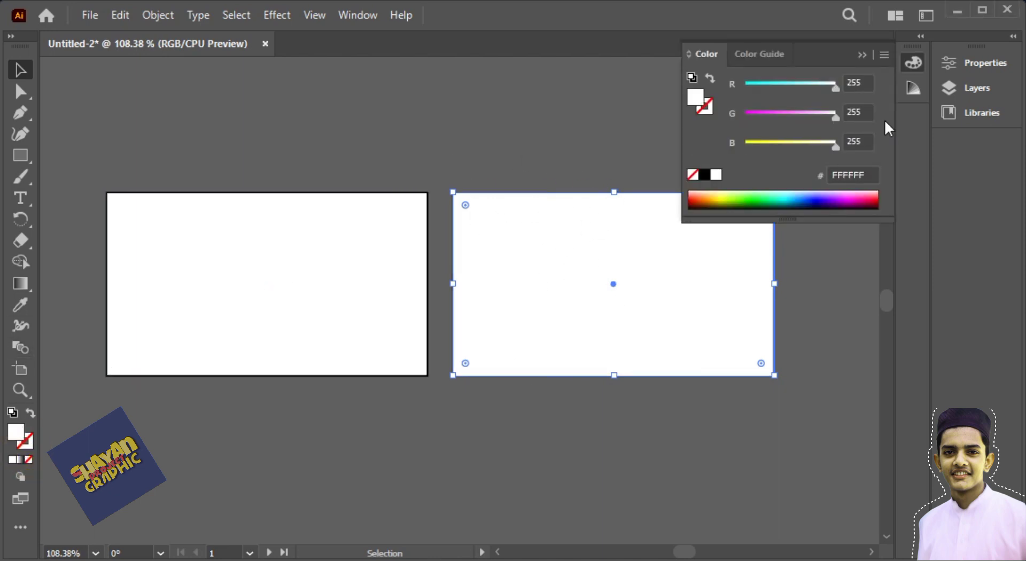
{"action": "left_click", "coordinate": [861, 54]}
Remove the stroke from the rectangle on the first artboard.
{"action": "left_click_drag", "start_coordinate": [279, 150], "coordinate": [323, 240]}
{"action": "key", "text": "space"}
{"action": "left_click_drag", "start_coordinate": [324, 242], "coordinate": [370, 150]}
{"action": "left_click", "coordinate": [25, 442]}
{"action": "left_click", "coordinate": [26, 459]}
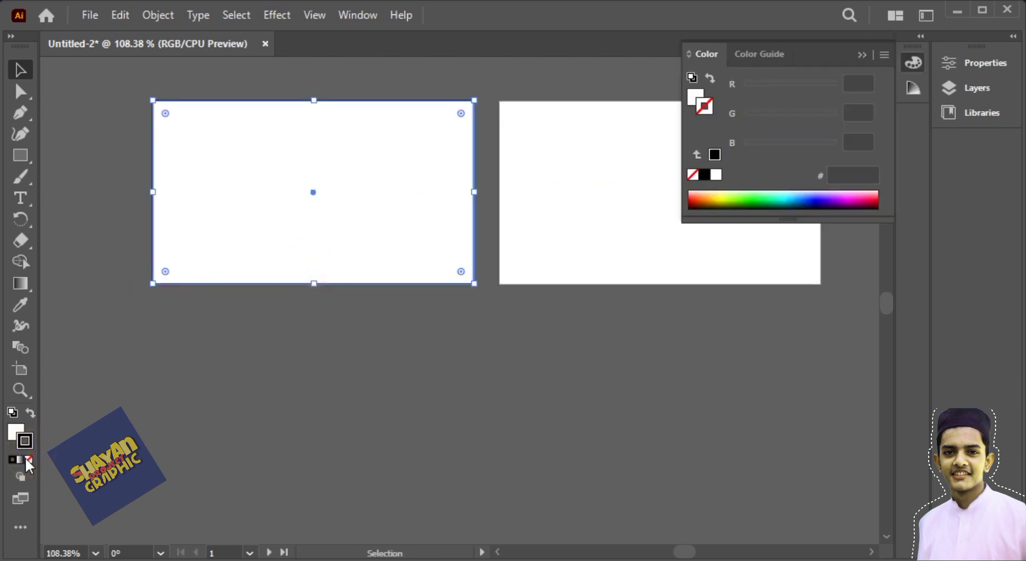
{"action": "left_click", "coordinate": [862, 54]}
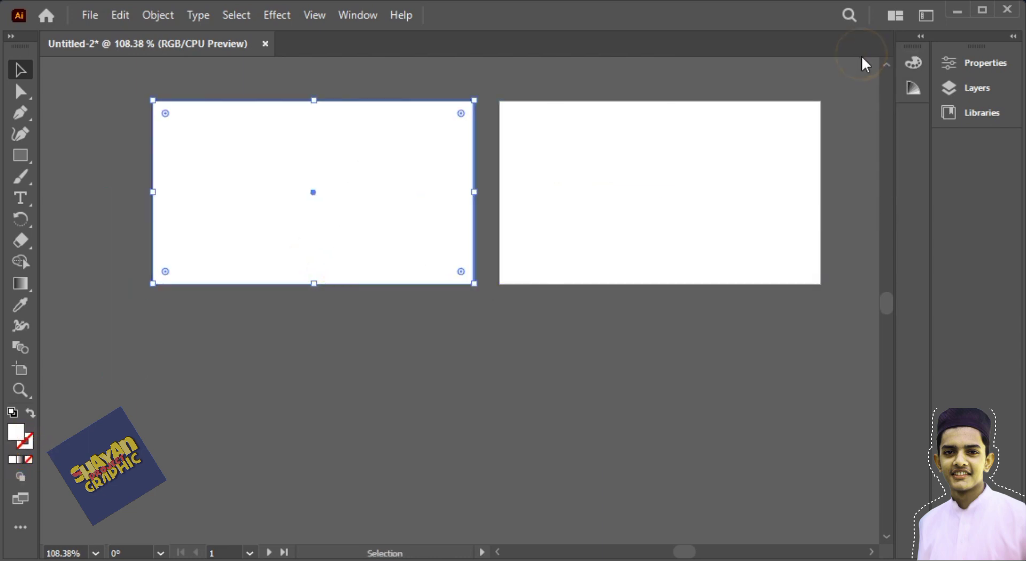
Draw a white square on the empty canvas below the first artboard and rotate it 45° into a diamond.
{"action": "left_click", "coordinate": [149, 275]}
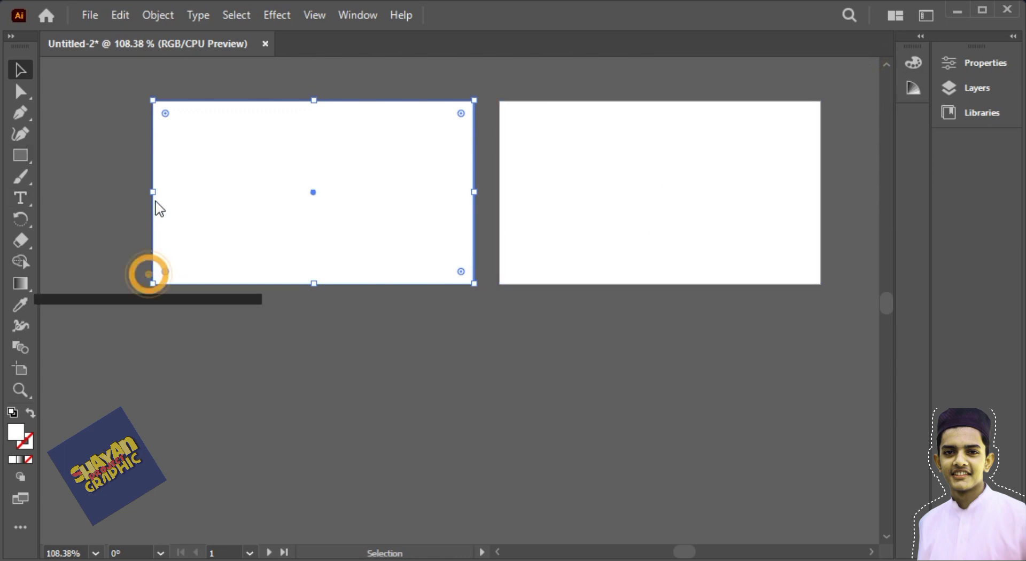
{"action": "scroll", "coordinate": [271, 325], "scroll_direction": "down", "scroll_amount": 5}
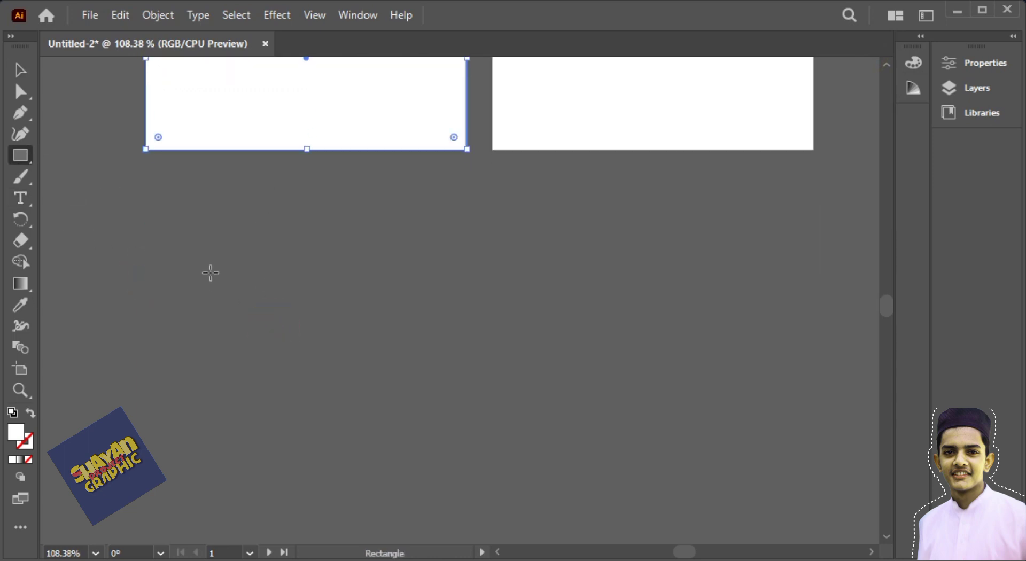
{"action": "left_click_drag", "start_coordinate": [210, 273], "coordinate": [374, 434]}
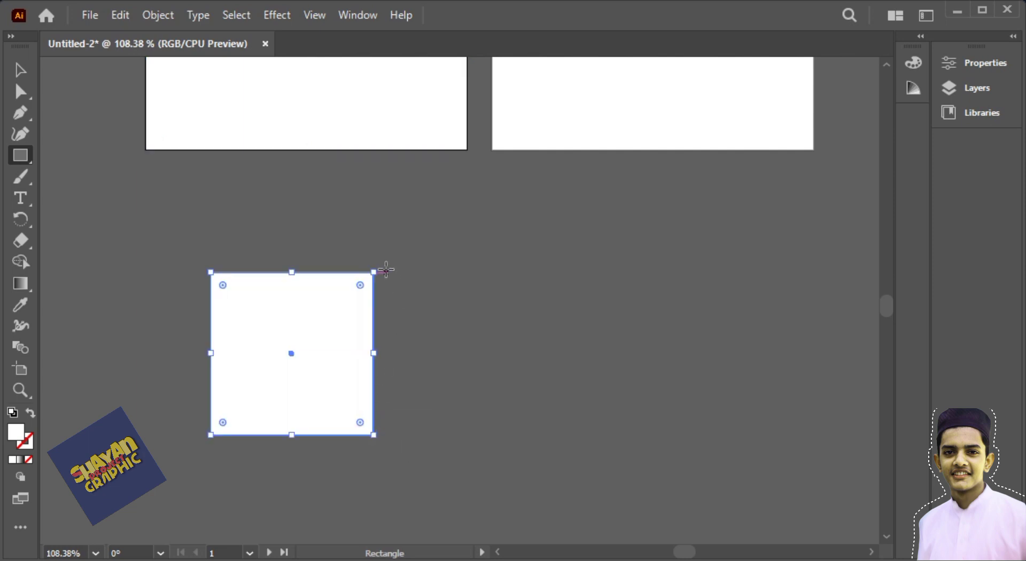
{"action": "left_click_drag", "start_coordinate": [386, 270], "coordinate": [300, 209]}
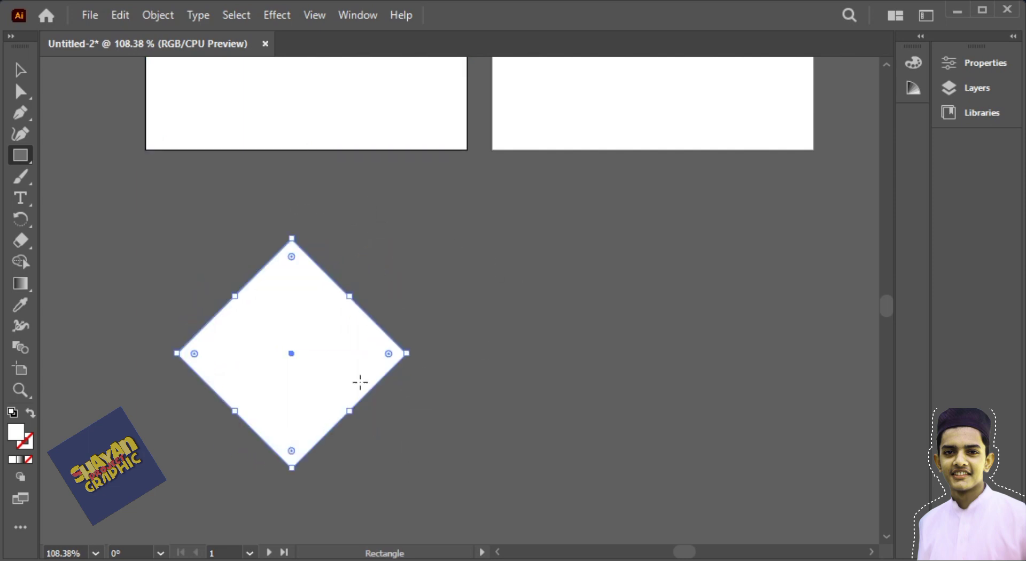
Delete the diamond's bottom and left anchor points, leaving only its upper-right edge as a diagonal line.
{"action": "left_click", "coordinate": [20, 70]}
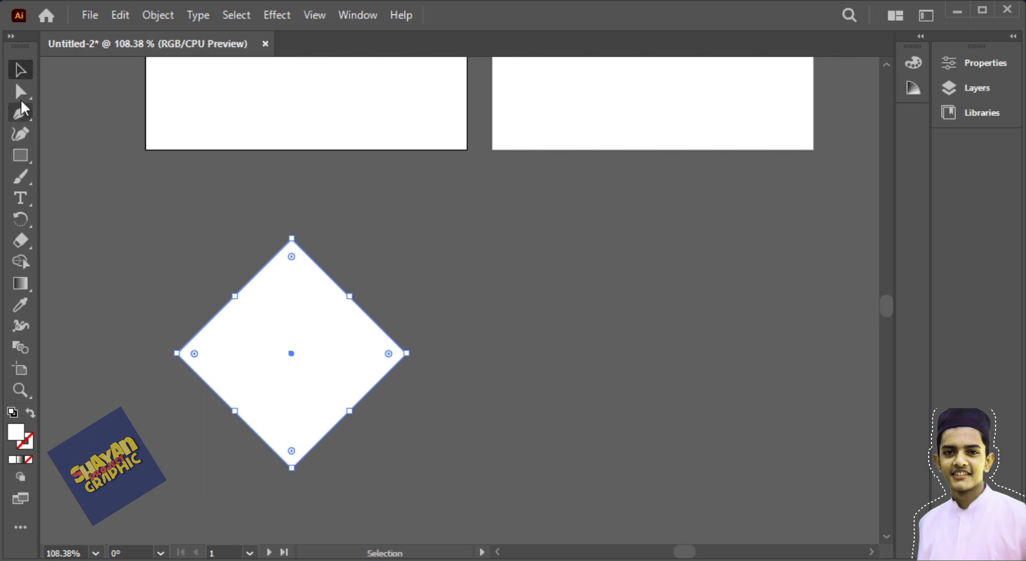
{"action": "key", "text": "a"}
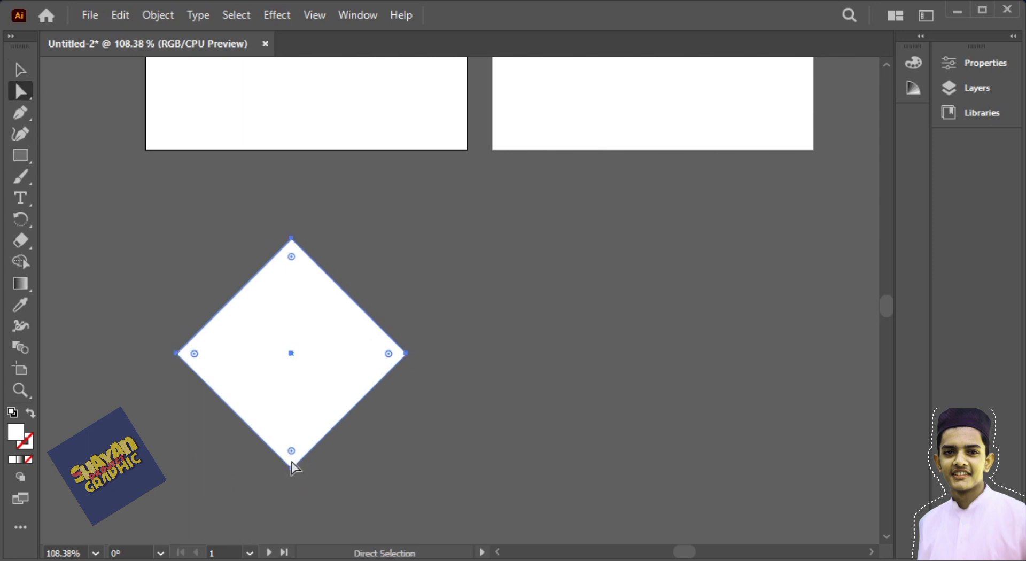
{"action": "left_click", "coordinate": [292, 468]}
{"action": "key", "text": "Delete"}
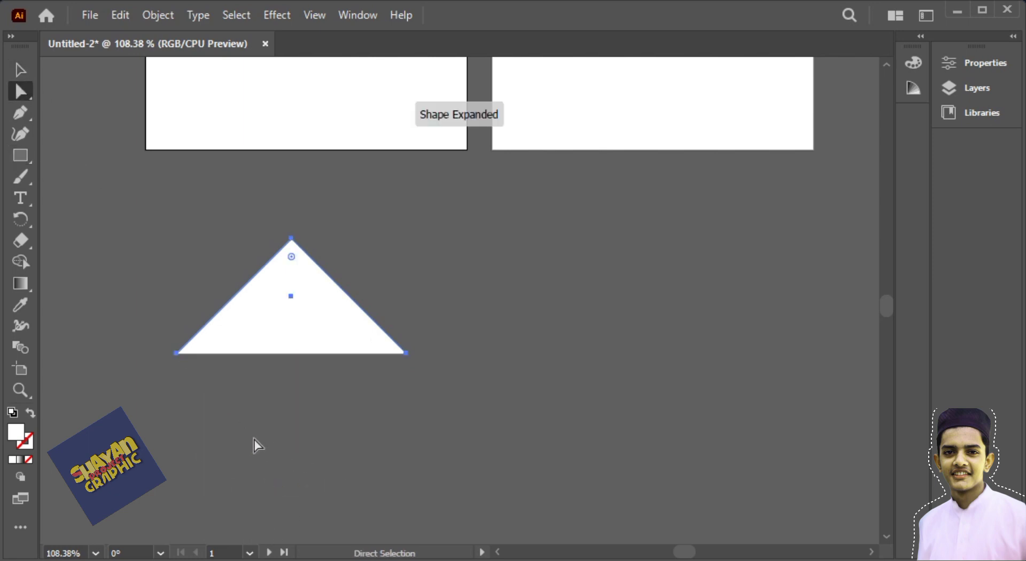
{"action": "left_click", "coordinate": [177, 353]}
{"action": "key", "text": "Delete"}
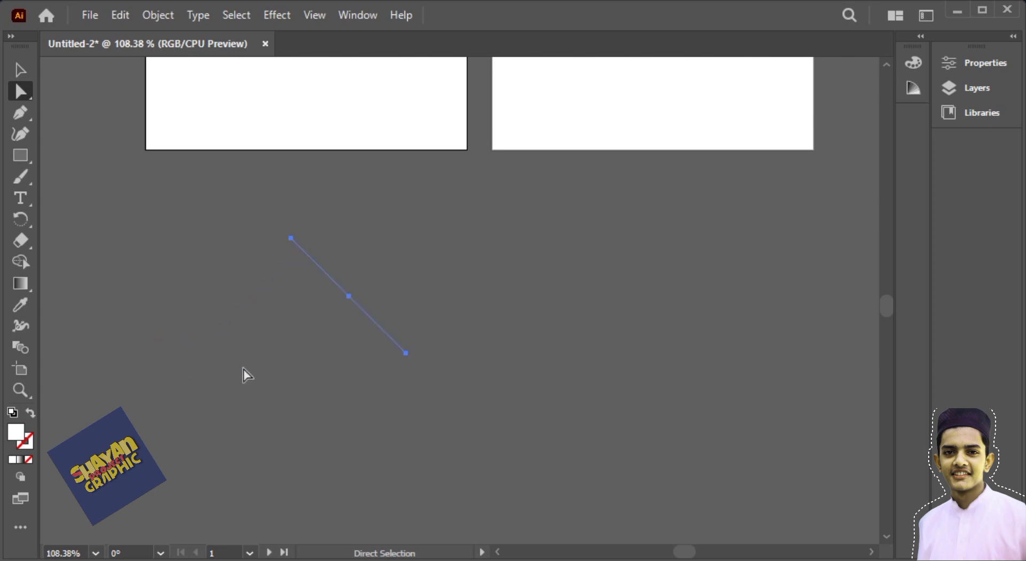
Swap the diagonal line's fill and stroke so it has a white stroke without fill, and set the stroke weight to 16 pt.
{"action": "left_click", "coordinate": [17, 72]}
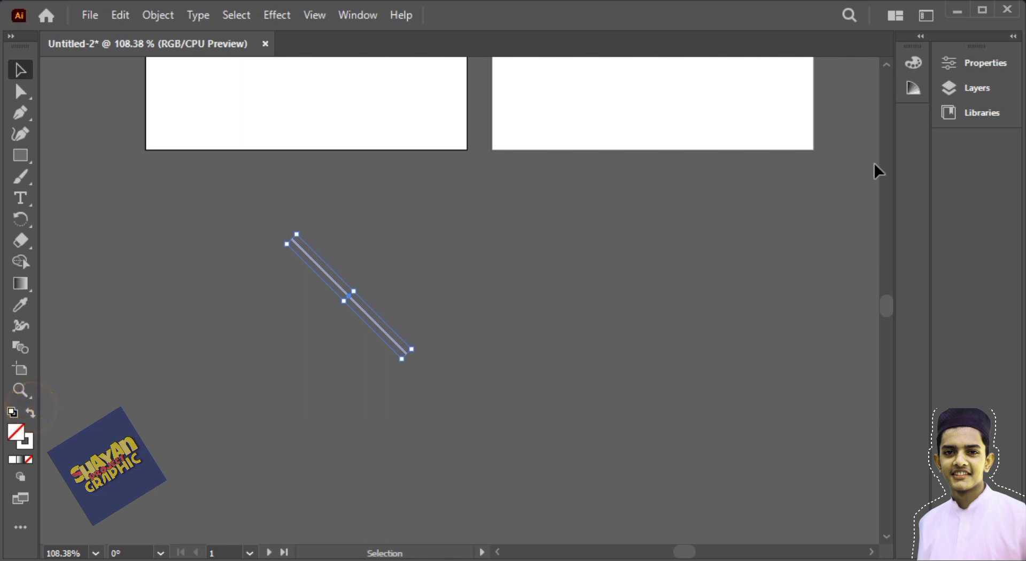
{"action": "left_click", "coordinate": [982, 64]}
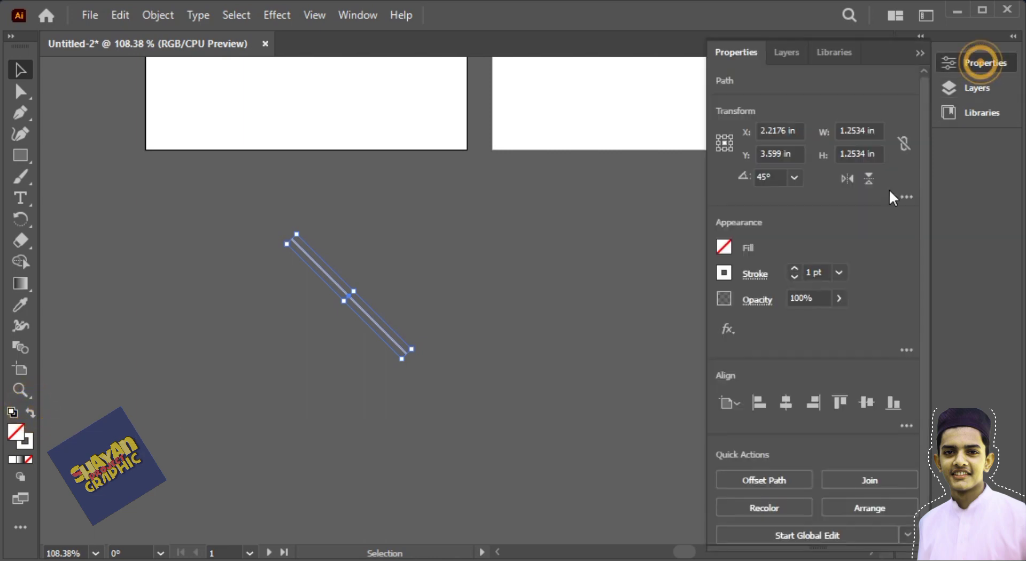
{"action": "left_click", "coordinate": [838, 272]}
{"action": "left_click", "coordinate": [862, 411]}
{"action": "left_click", "coordinate": [827, 272]}
{"action": "key", "text": "Up"}
{"action": "key", "text": "Up"}
{"action": "key", "text": "Up"}
{"action": "key", "text": "Up"}
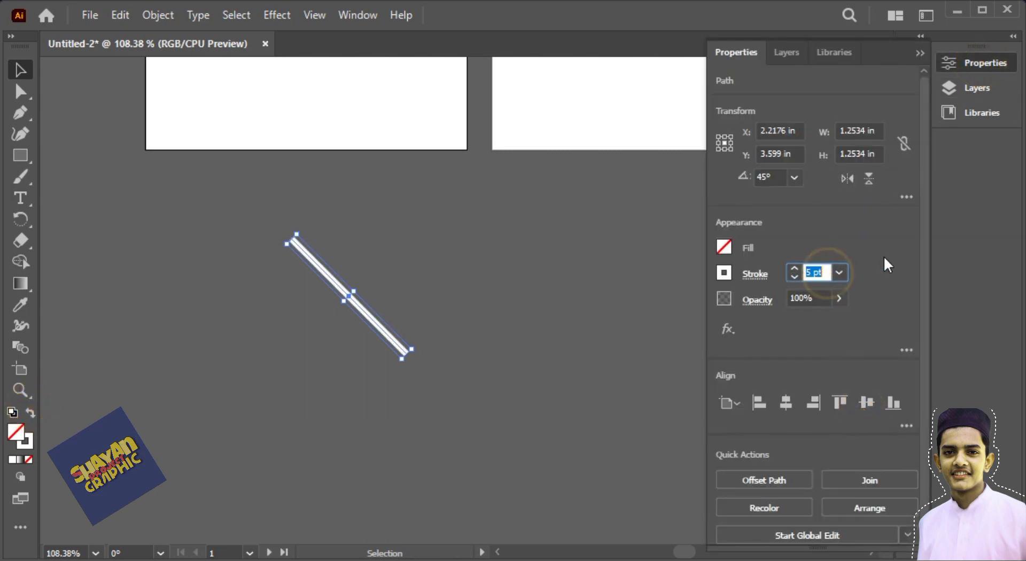
{"action": "key", "text": "Up"}
{"action": "key", "text": "Up"}
{"action": "key", "text": "Up"}
{"action": "key", "text": "Up"}
{"action": "key", "text": "Up"}
{"action": "key", "text": "Up"}
{"action": "key", "text": "Up"}
{"action": "key", "text": "Up"}
{"action": "key", "text": "Up"}
{"action": "key", "text": "Up"}
{"action": "key", "text": "Up"}
{"action": "key", "text": "Up"}
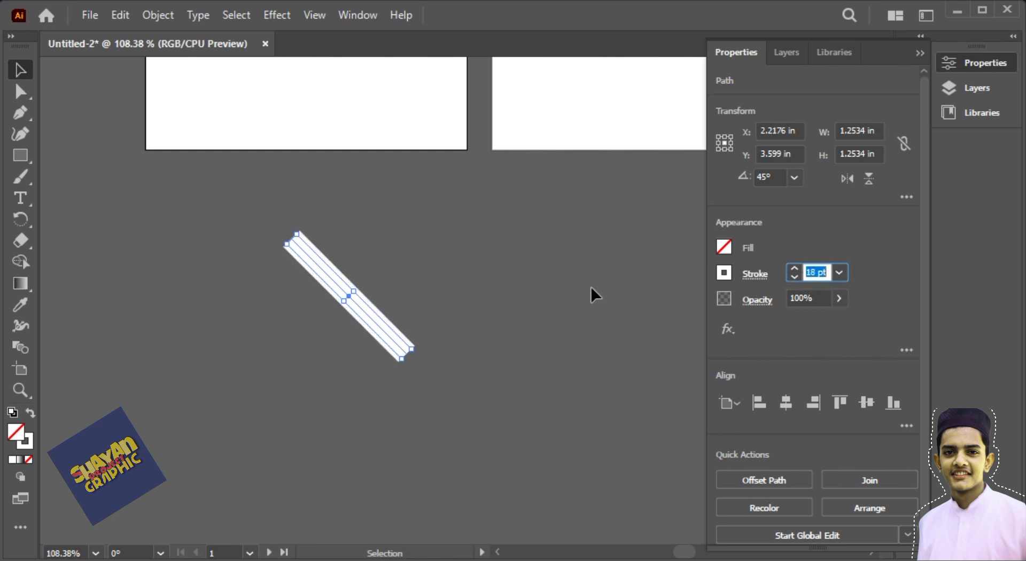
{"action": "left_click", "coordinate": [592, 287]}
{"action": "left_click", "coordinate": [362, 306]}
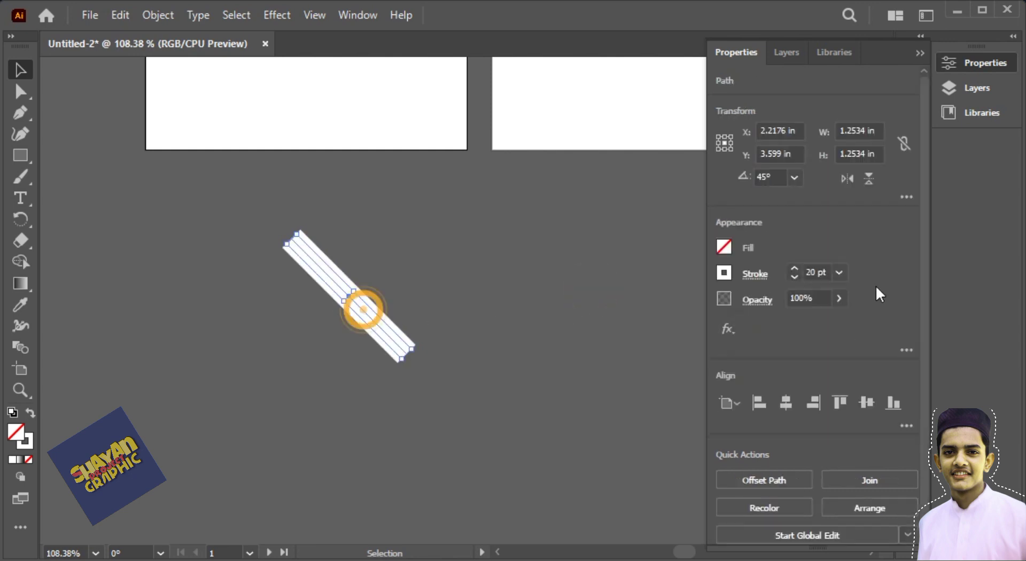
{"action": "left_click", "coordinate": [815, 275]}
{"action": "left_click", "coordinate": [439, 297]}
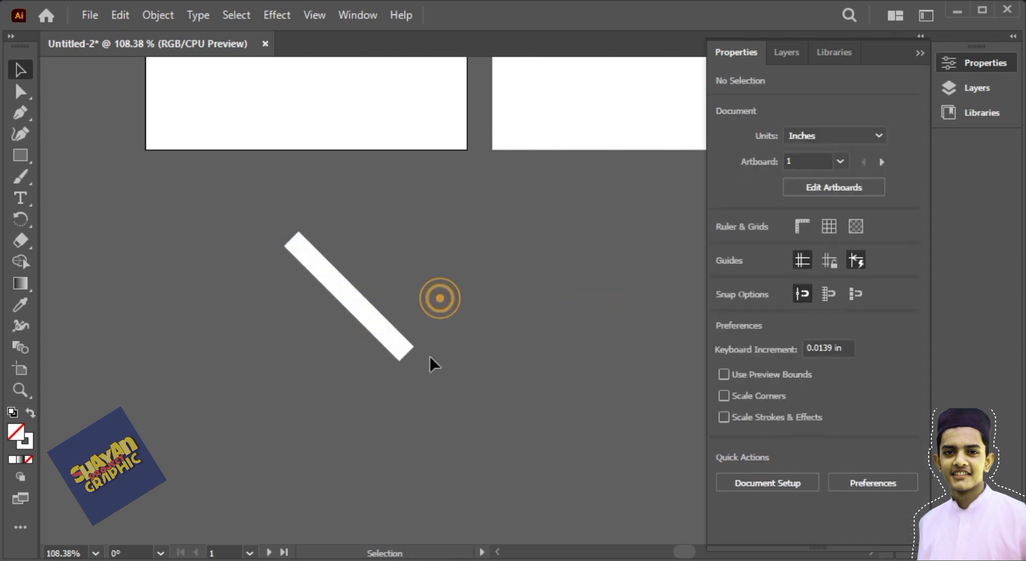
{"action": "left_click", "coordinate": [369, 317]}
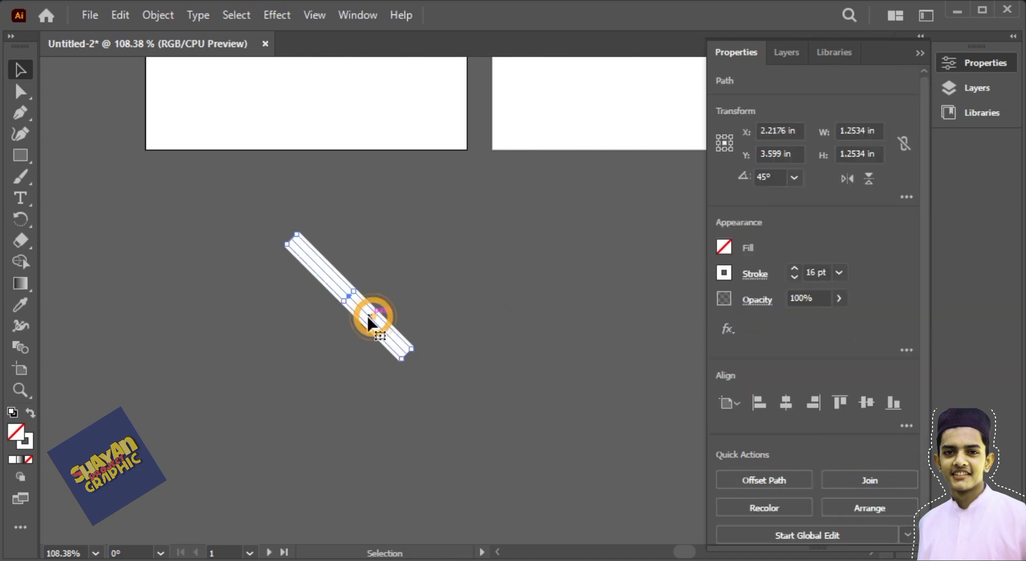
{"action": "left_click", "coordinate": [126, 15]}
{"action": "left_click", "coordinate": [149, 101]}
{"action": "left_click", "coordinate": [121, 15]}
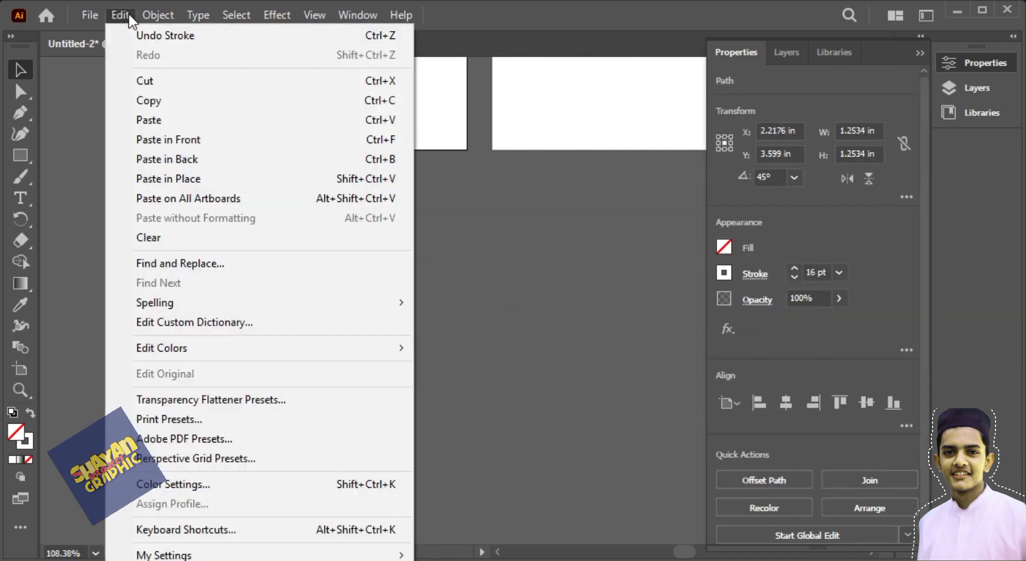
{"action": "left_click", "coordinate": [151, 121]}
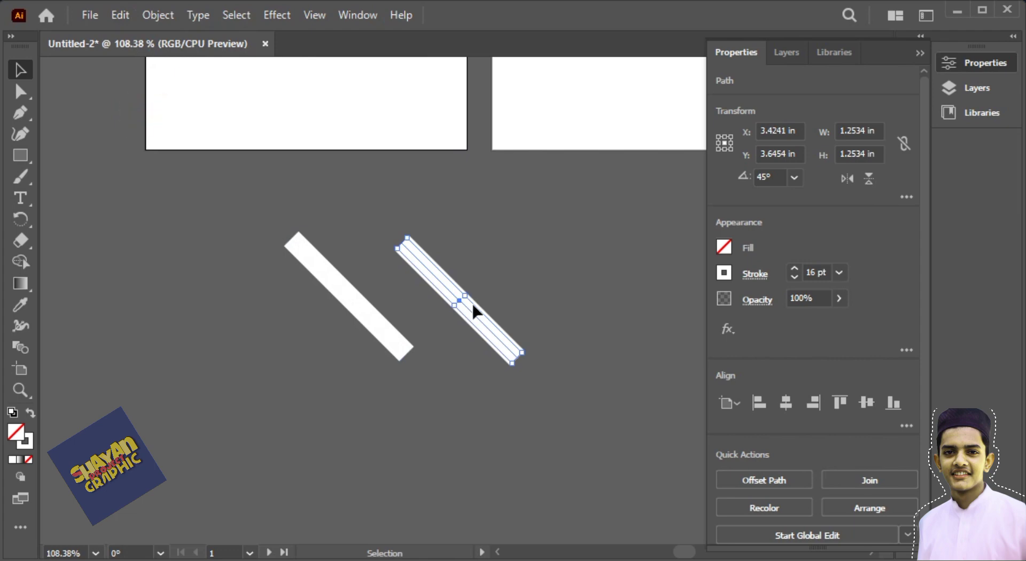
{"action": "left_click_drag", "start_coordinate": [471, 305], "coordinate": [386, 281]}
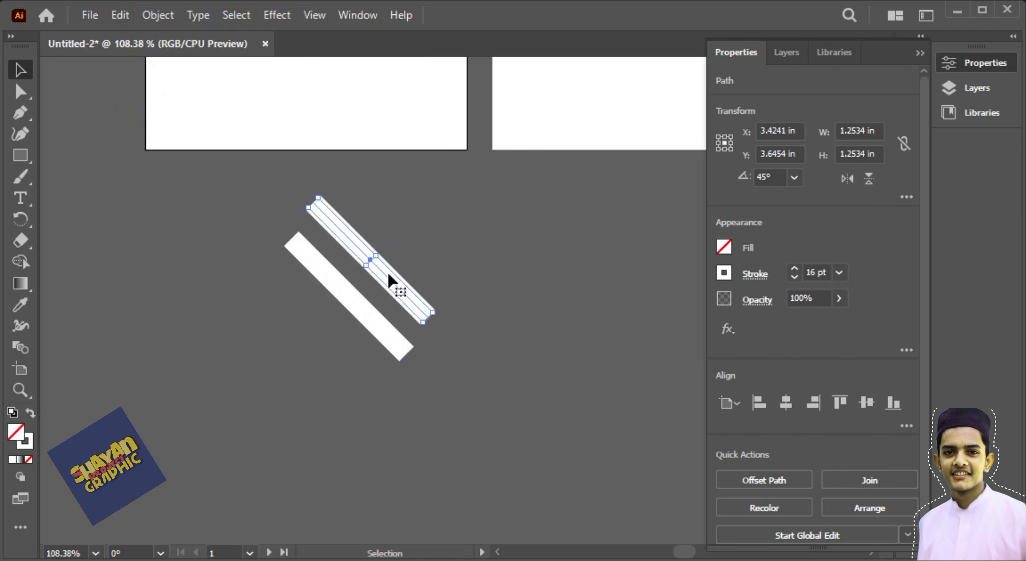
{"action": "key", "text": "Delete"}
{"action": "left_click", "coordinate": [373, 311]}
{"action": "left_click", "coordinate": [120, 15]}
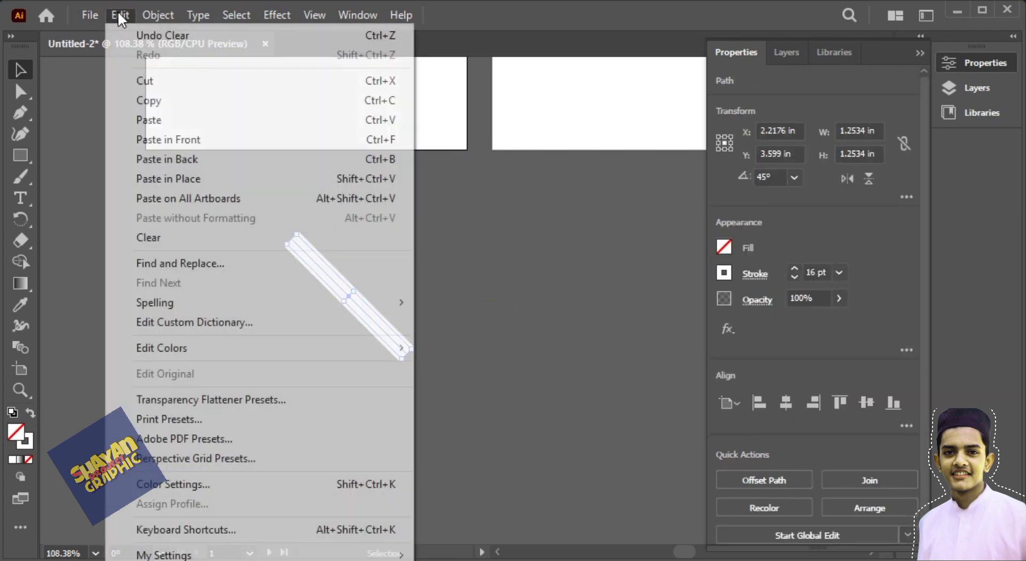
{"action": "left_click", "coordinate": [150, 120]}
{"action": "key", "text": "Delete"}
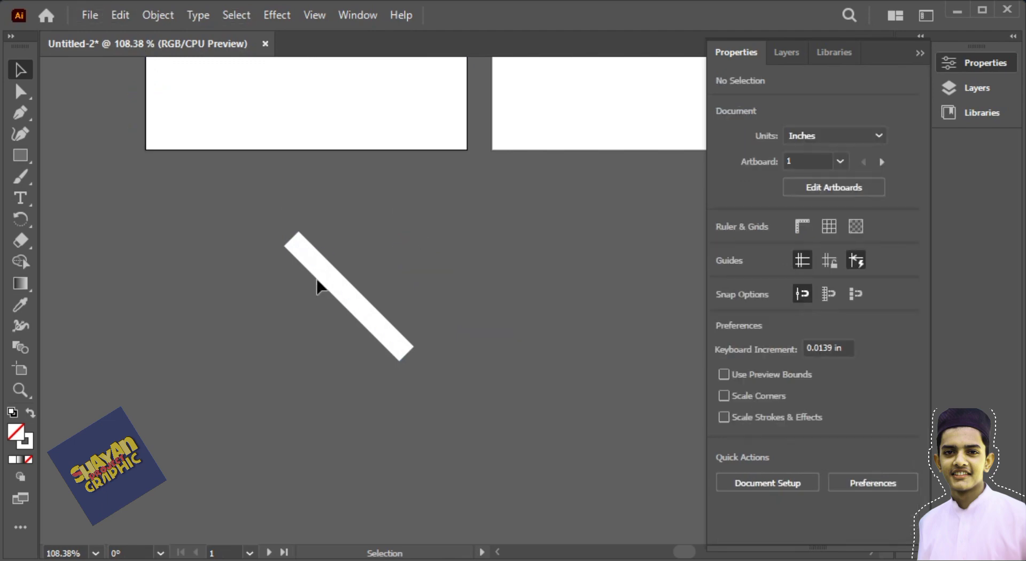
Duplicate the diagonal bar in front and place the copy parallel to it on its upper-right side, leaving a narrow gap.
{"action": "left_click", "coordinate": [336, 278]}
{"action": "left_click", "coordinate": [120, 15]}
{"action": "left_click", "coordinate": [150, 102]}
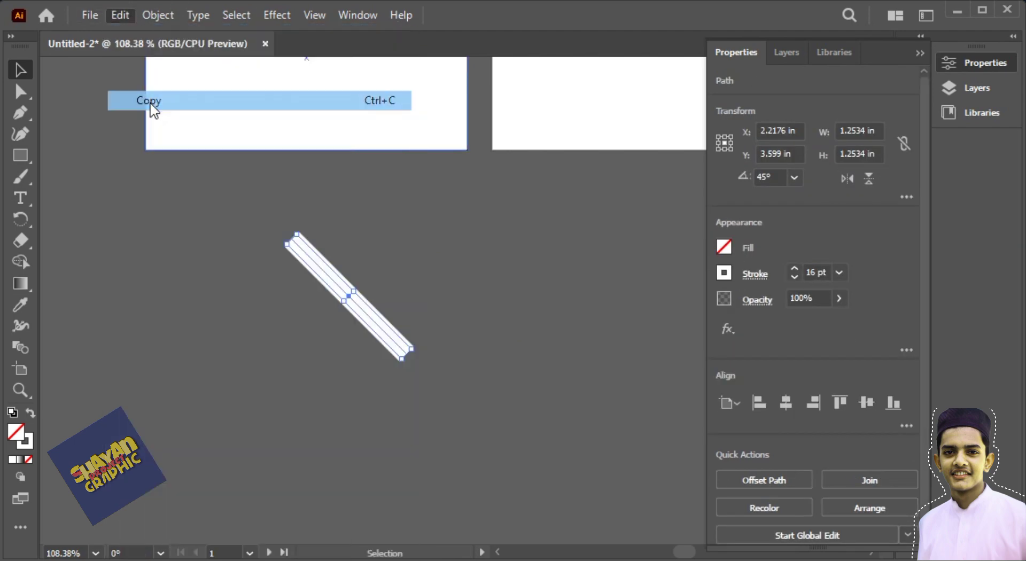
{"action": "left_click", "coordinate": [121, 15]}
{"action": "left_click", "coordinate": [149, 140]}
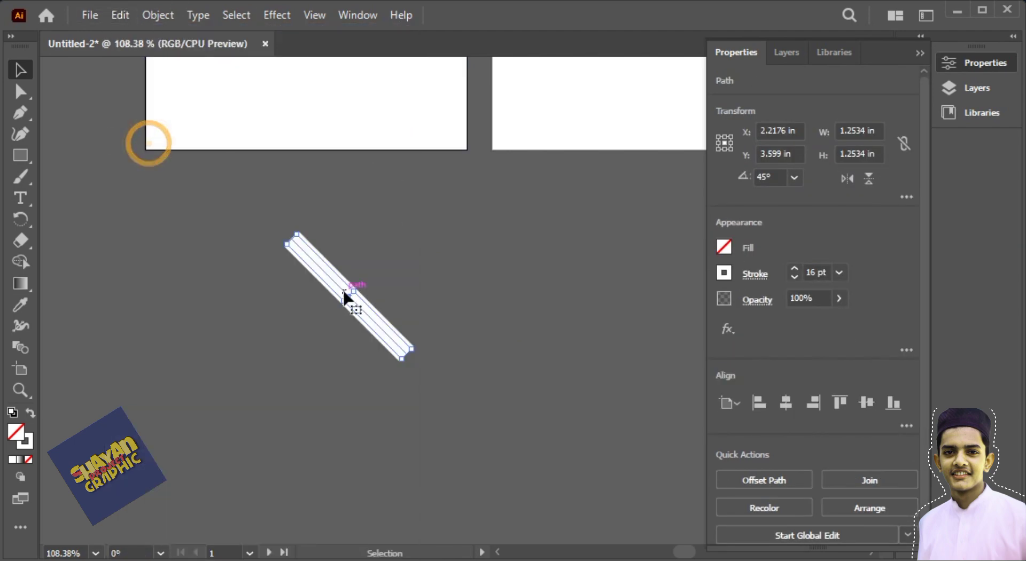
{"action": "left_click_drag", "start_coordinate": [345, 287], "coordinate": [363, 264]}
{"action": "left_click", "coordinate": [413, 248]}
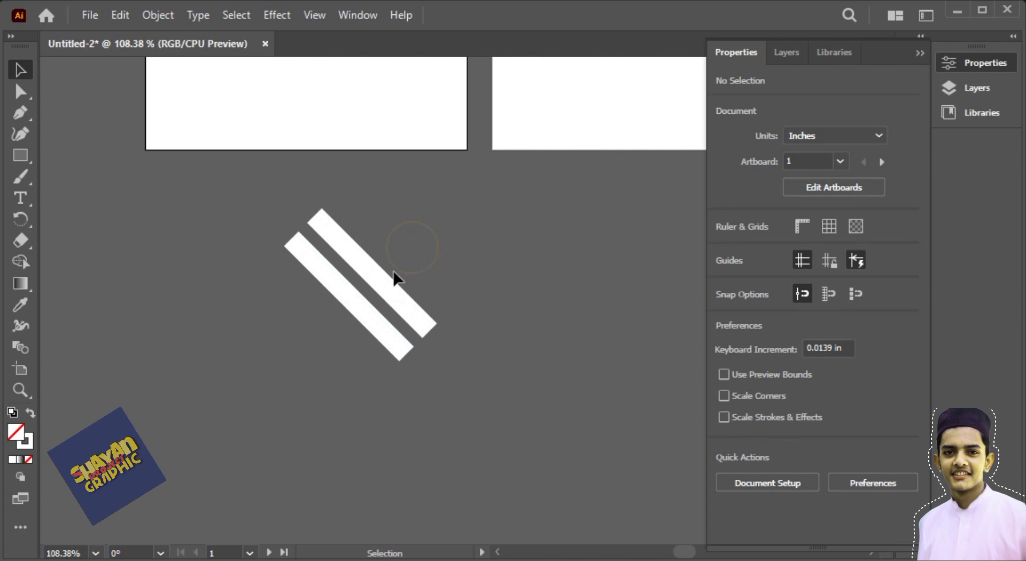
Paste another copy of the original diagonal bar in front and place it parallel on its lower-left side with a similar gap.
{"action": "left_click", "coordinate": [364, 305]}
{"action": "left_click", "coordinate": [121, 15]}
{"action": "left_click", "coordinate": [175, 135]}
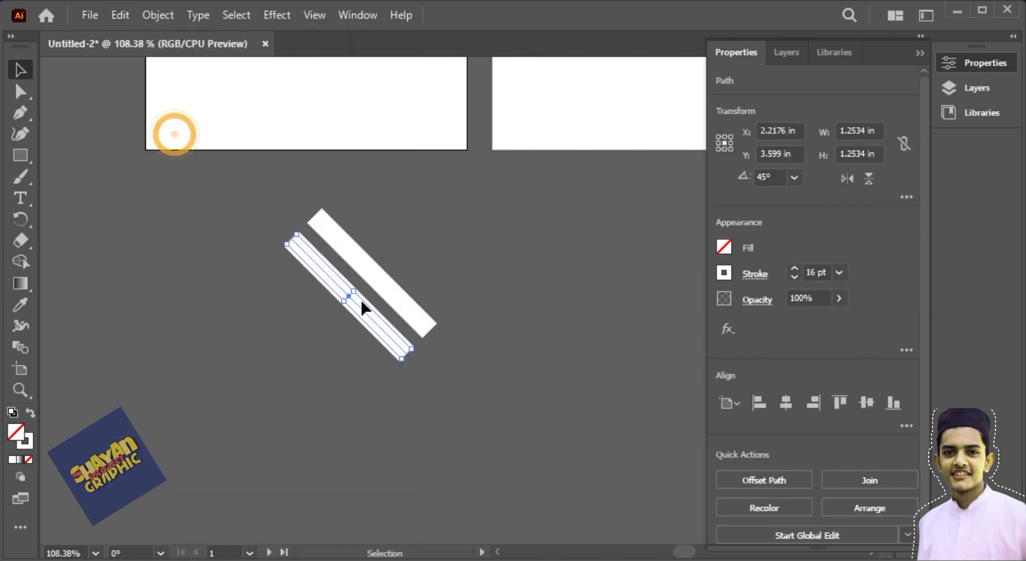
{"action": "left_click_drag", "start_coordinate": [350, 299], "coordinate": [323, 318]}
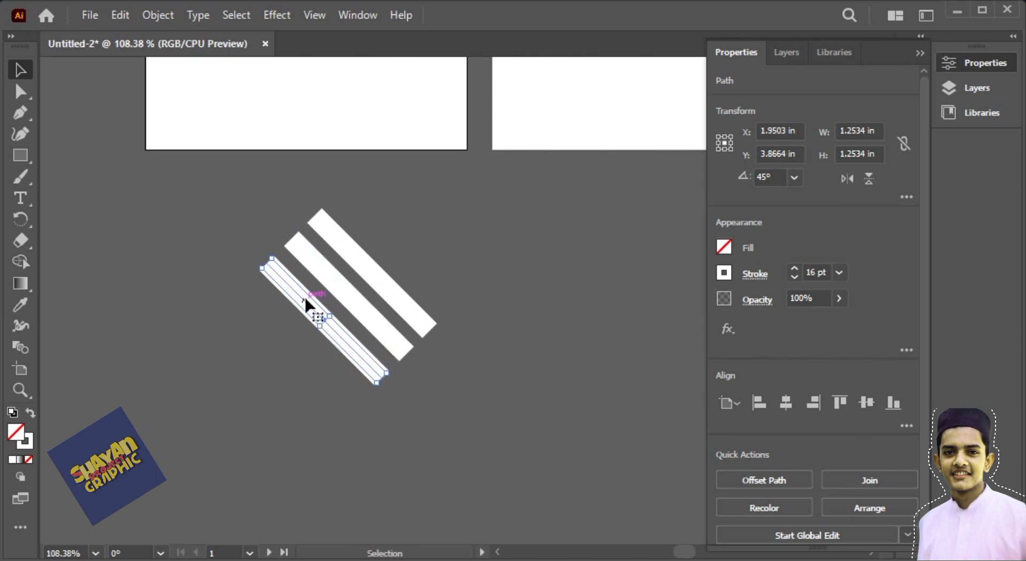
Shorten the lower-left bar to about half its length from its upper end, and rotate all three bars about 14° counterclockwise.
{"action": "left_click_drag", "start_coordinate": [262, 268], "coordinate": [323, 319]}
{"action": "left_click", "coordinate": [452, 242]}
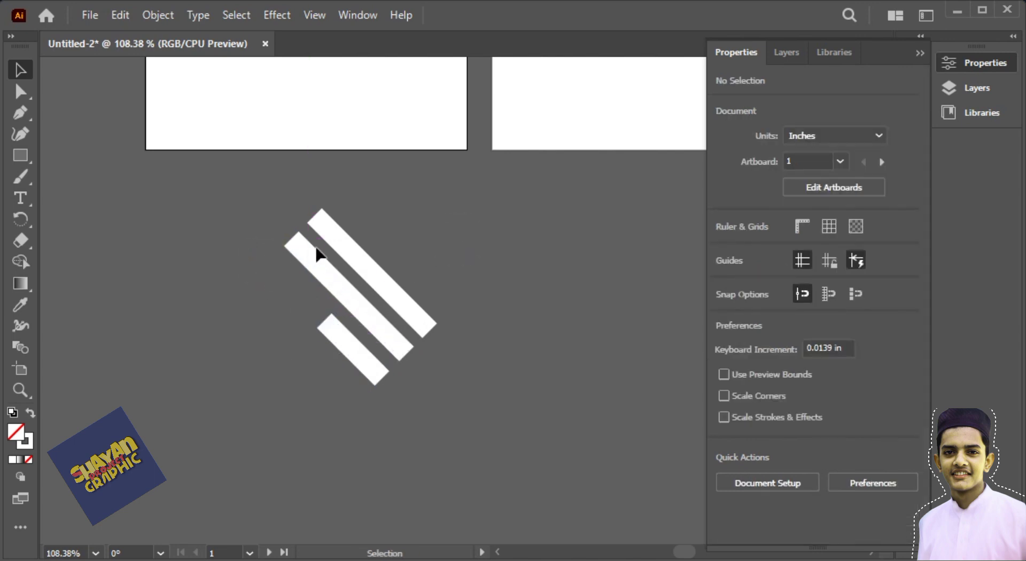
{"action": "left_click_drag", "start_coordinate": [431, 227], "coordinate": [280, 381]}
{"action": "left_click_drag", "start_coordinate": [442, 344], "coordinate": [449, 315]}
{"action": "left_click", "coordinate": [476, 279]}
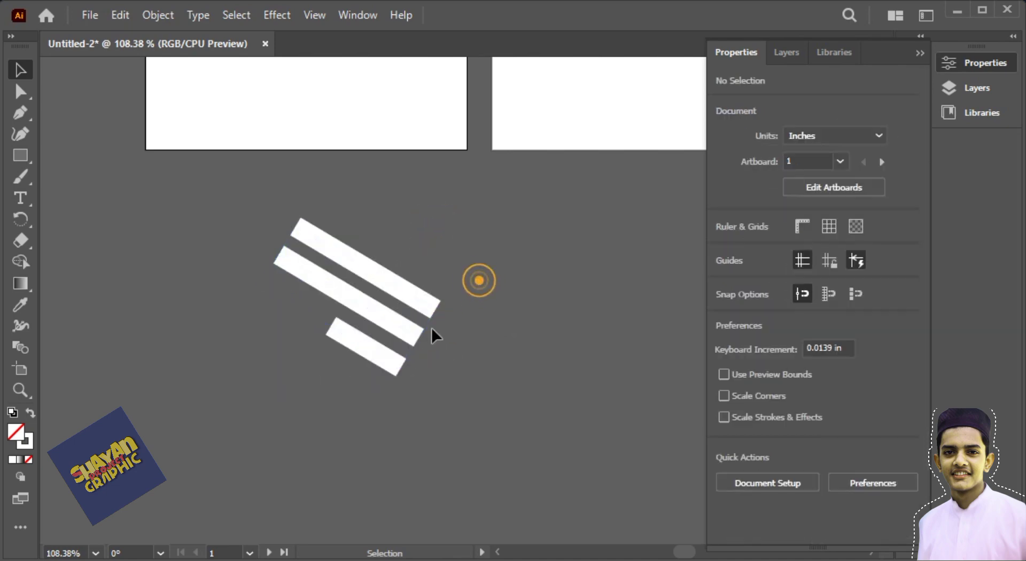
Shorten the middle bar and, slightly, the top bar from their upper-left ends so these ends line up vertically.
{"action": "left_click", "coordinate": [347, 298]}
{"action": "left_click_drag", "start_coordinate": [279, 254], "coordinate": [313, 278]}
{"action": "left_click", "coordinate": [328, 236]}
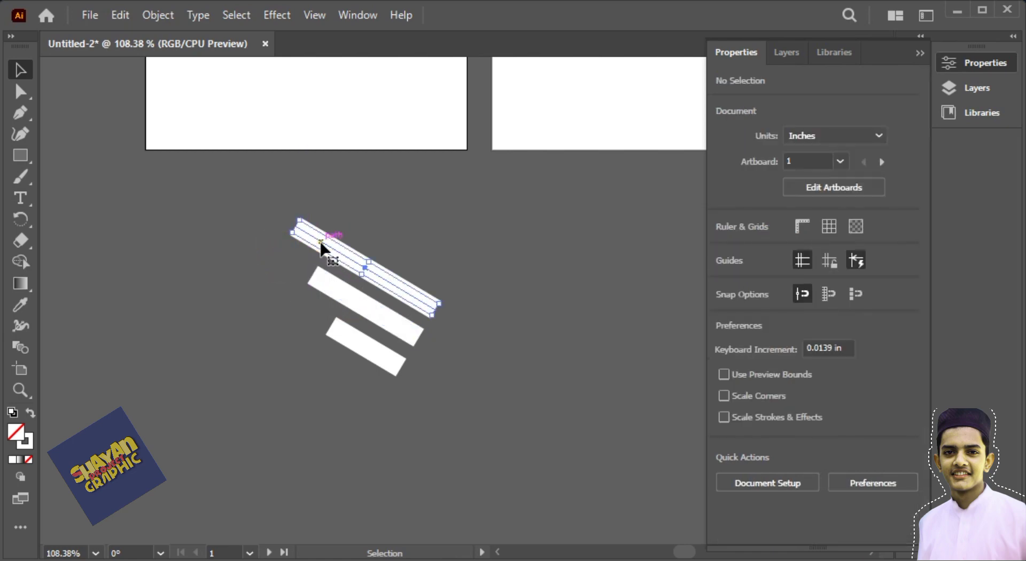
{"action": "left_click", "coordinate": [321, 241]}
{"action": "left_click_drag", "start_coordinate": [296, 228], "coordinate": [293, 229]}
{"action": "left_click", "coordinate": [271, 228]}
Expand the three stroked bars into filled outline shapes.
{"action": "left_click", "coordinate": [21, 91]}
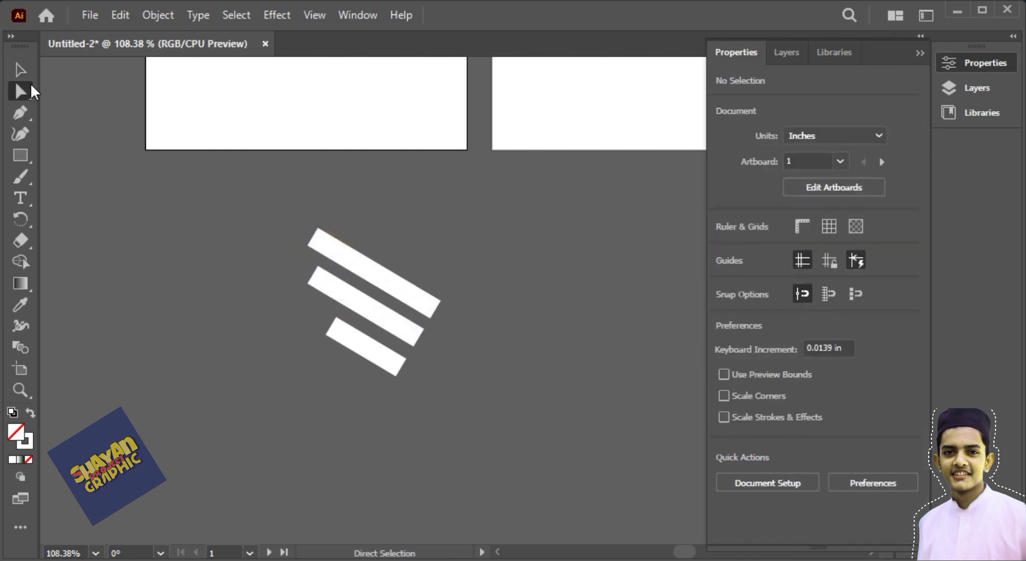
{"action": "key", "text": "v"}
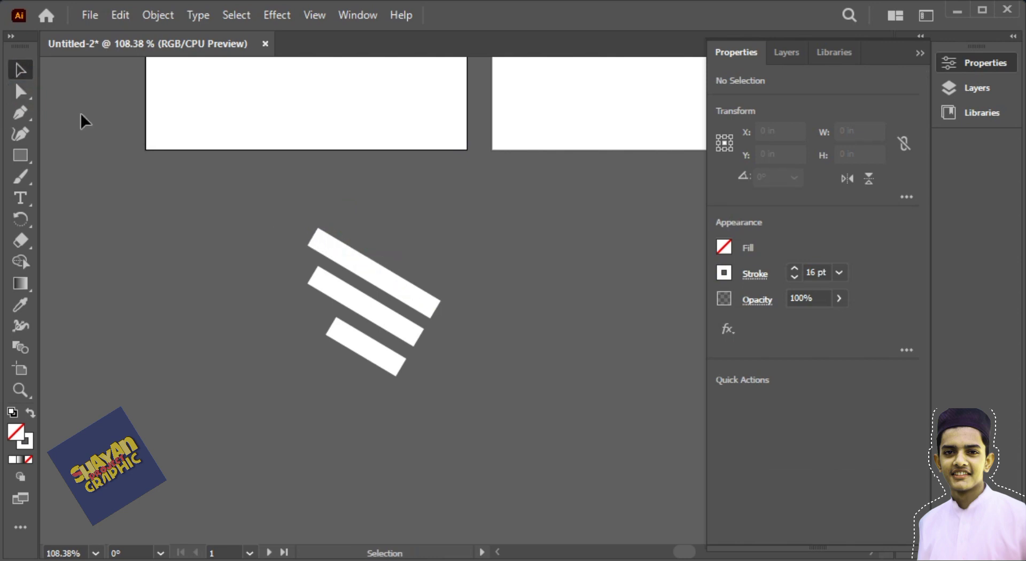
{"action": "left_click_drag", "start_coordinate": [220, 201], "coordinate": [431, 409]}
{"action": "left_click", "coordinate": [157, 15]}
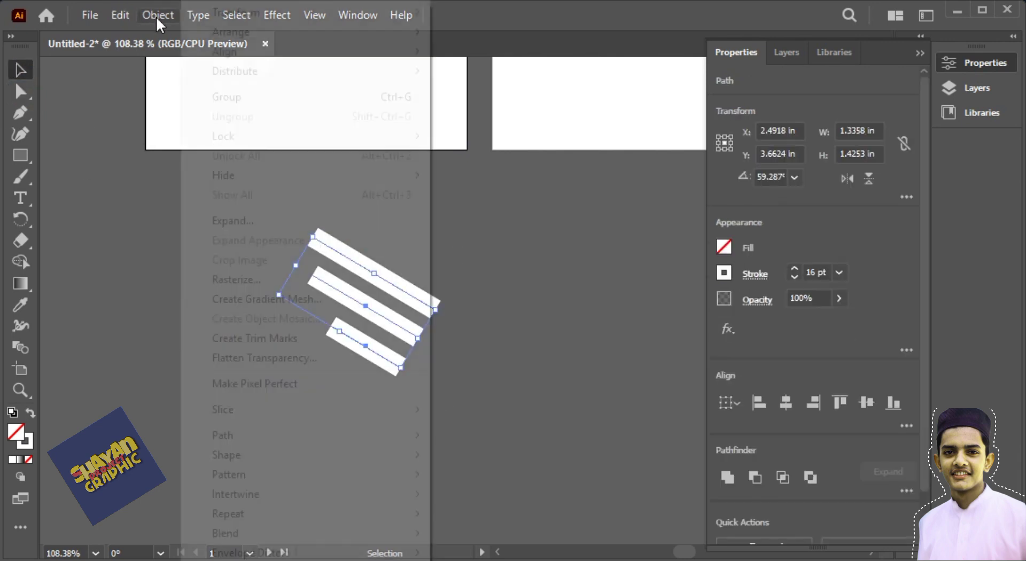
{"action": "left_click", "coordinate": [235, 220]}
{"action": "left_click", "coordinate": [464, 464]}
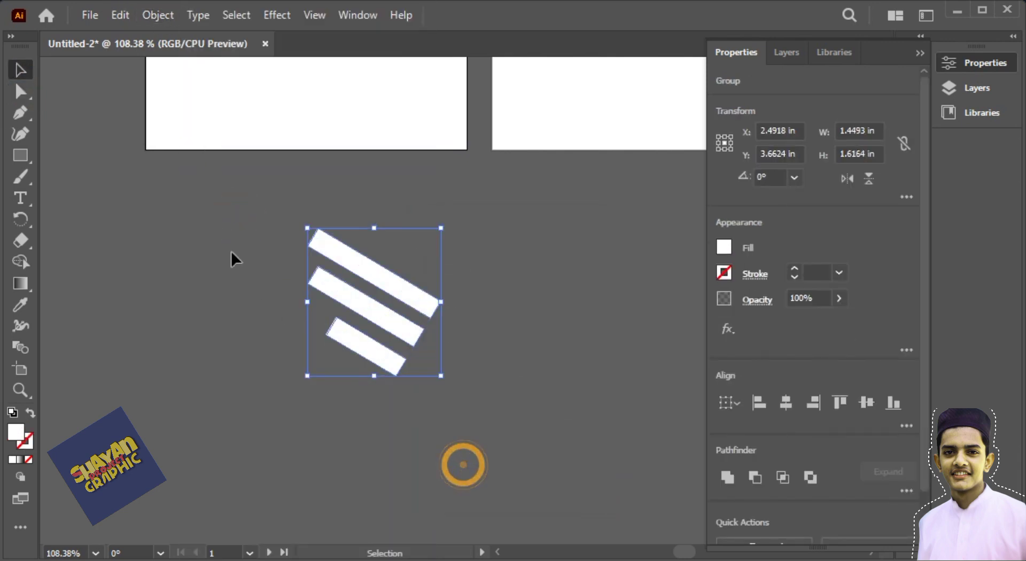
Round the top bar's lower corner at its left end and its upper corner at the right end.
{"action": "left_click", "coordinate": [21, 91]}
{"action": "left_click", "coordinate": [309, 247]}
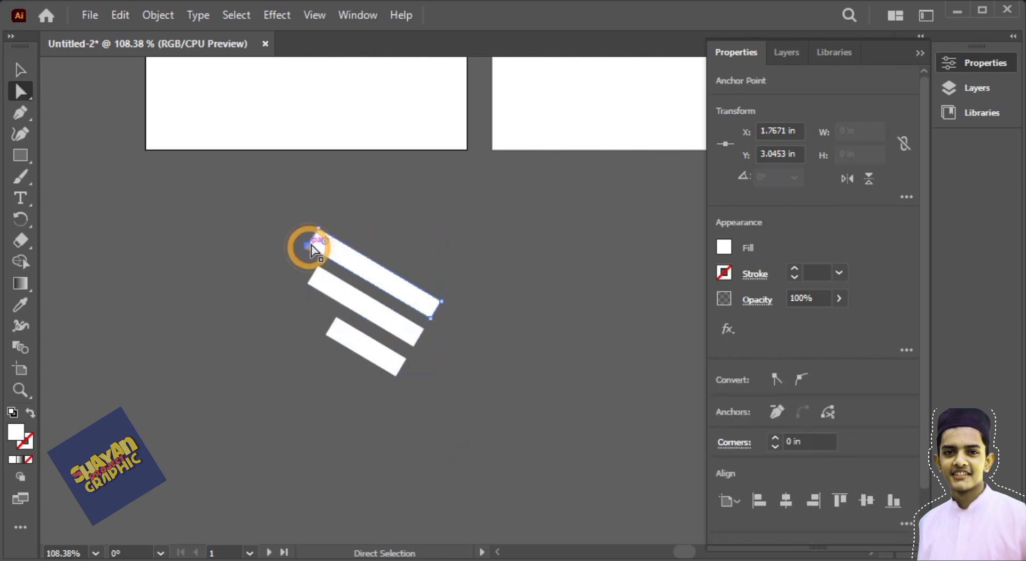
{"action": "mouse_move", "coordinate": [314, 242]}
{"action": "left_mouse_down"}
{"action": "mouse_move", "coordinate": [332, 241]}
{"action": "mouse_move", "coordinate": [322, 237]}
{"action": "left_mouse_up"}
{"action": "left_click", "coordinate": [365, 213]}
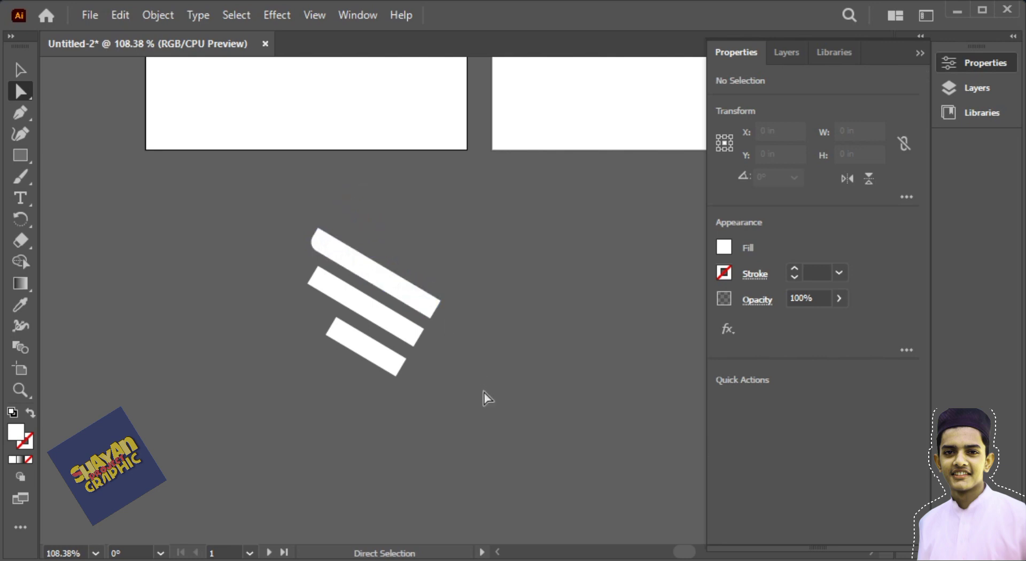
{"action": "left_click", "coordinate": [438, 303]}
{"action": "left_click_drag", "start_coordinate": [422, 306], "coordinate": [419, 303]}
{"action": "left_click", "coordinate": [481, 287]}
Try to round the lower corner at the middle bar's right end.
{"action": "left_click", "coordinate": [410, 342]}
{"action": "left_click_drag", "start_coordinate": [410, 340], "coordinate": [414, 333]}
{"action": "left_click", "coordinate": [501, 323]}
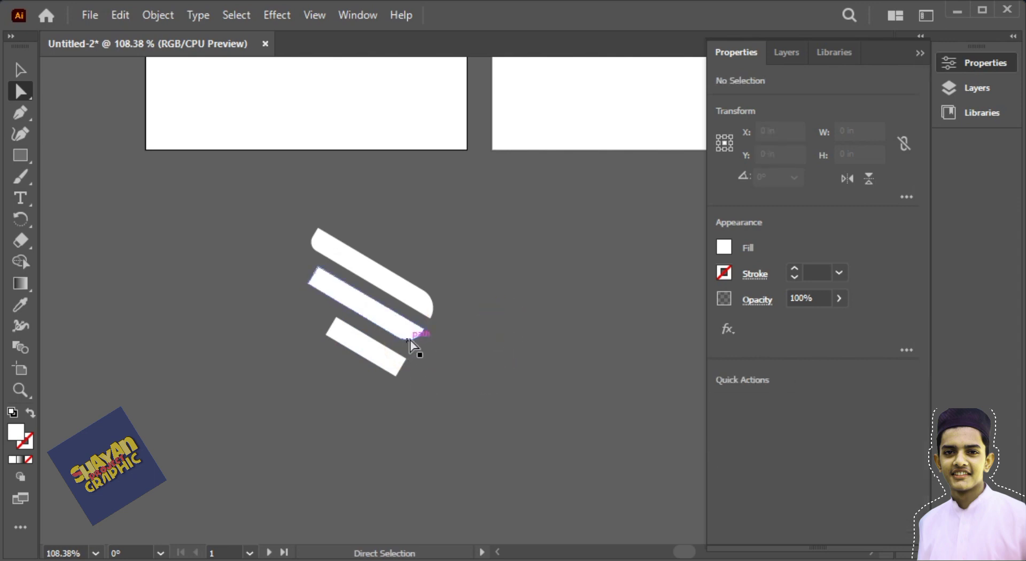
{"action": "left_click", "coordinate": [424, 354]}
{"action": "left_click", "coordinate": [483, 378]}
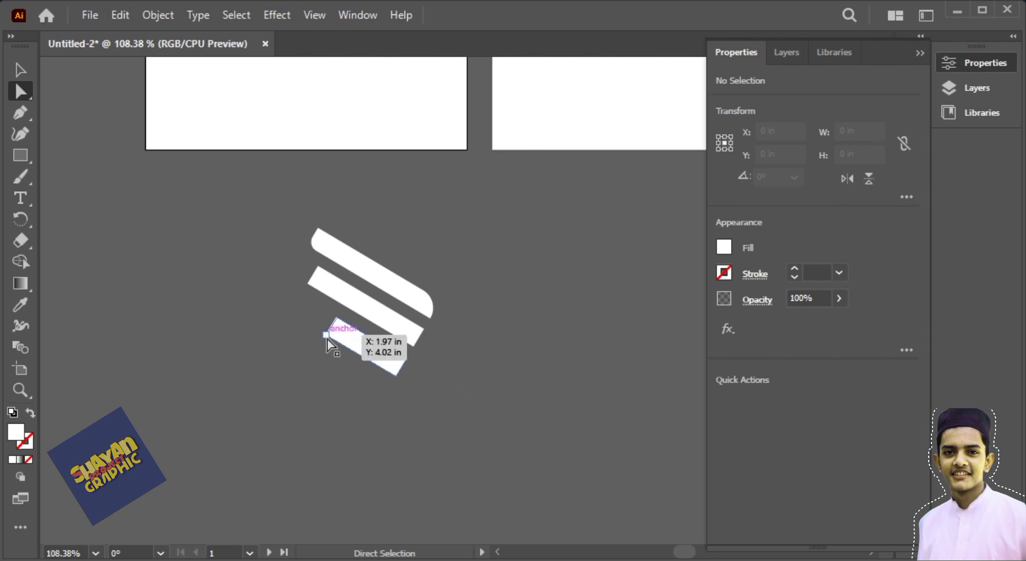
Round the lower corner at the left end of the middle bar by about 0.1 in and of the short bar by about 0.12 in.
{"action": "left_click", "coordinate": [308, 284]}
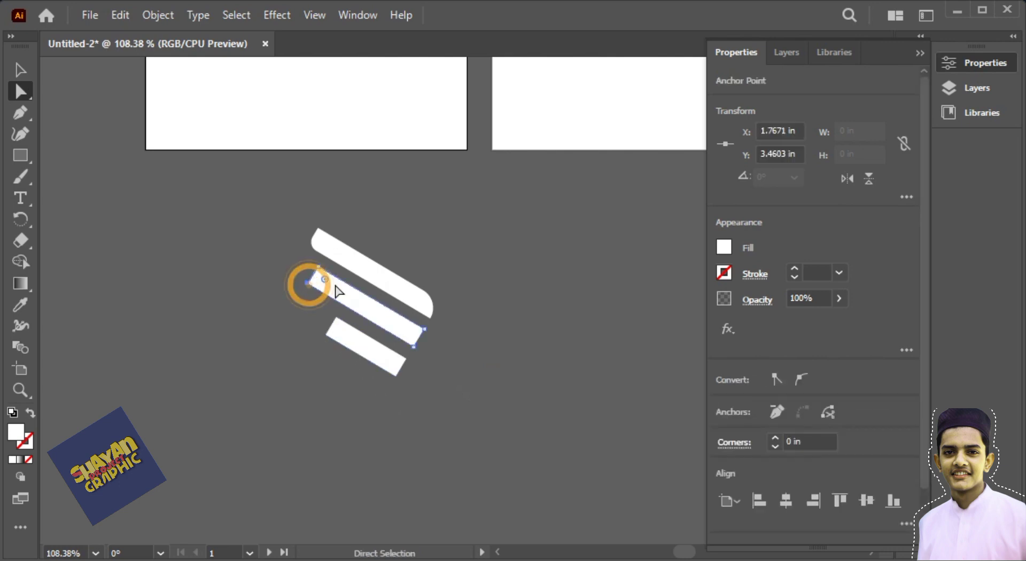
{"action": "mouse_move", "coordinate": [324, 279]}
{"action": "left_mouse_down"}
{"action": "mouse_move", "coordinate": [332, 285]}
{"action": "mouse_move", "coordinate": [320, 282]}
{"action": "left_mouse_up"}
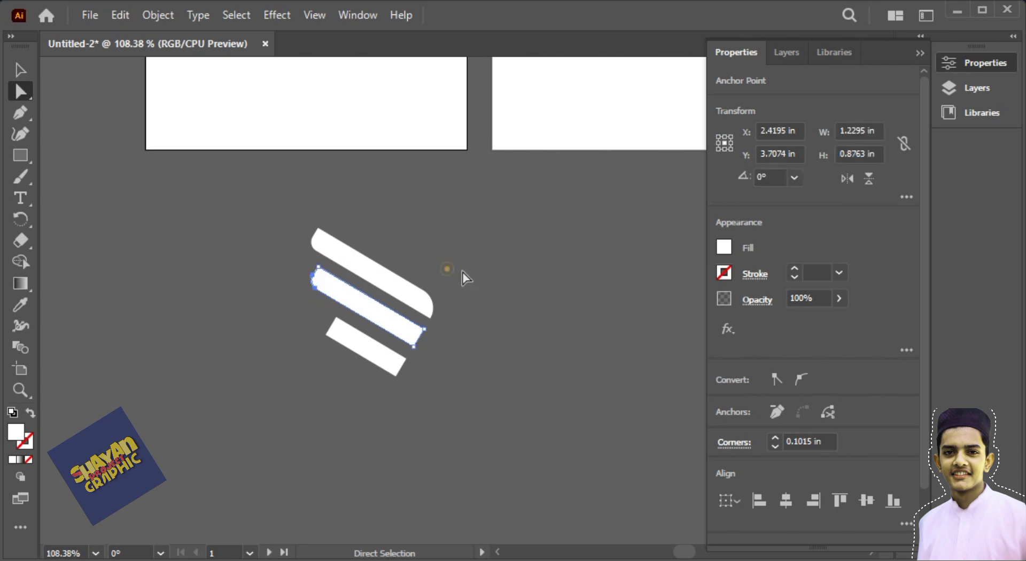
{"action": "left_click", "coordinate": [463, 273]}
{"action": "scroll", "coordinate": [488, 320], "scroll_direction": "down", "scroll_amount": 1}
{"action": "left_click", "coordinate": [328, 306]}
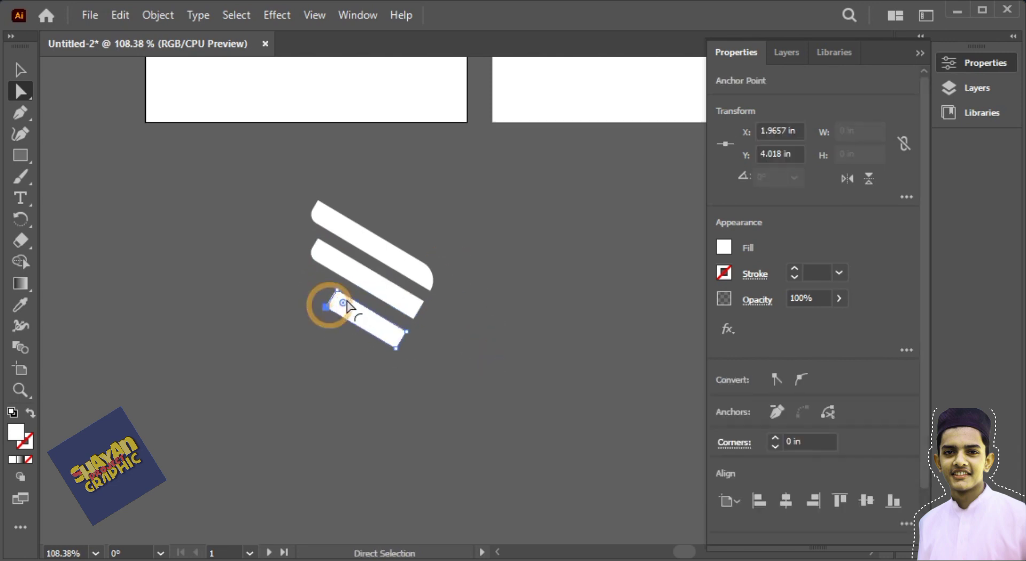
{"action": "left_click_drag", "start_coordinate": [345, 308], "coordinate": [339, 305]}
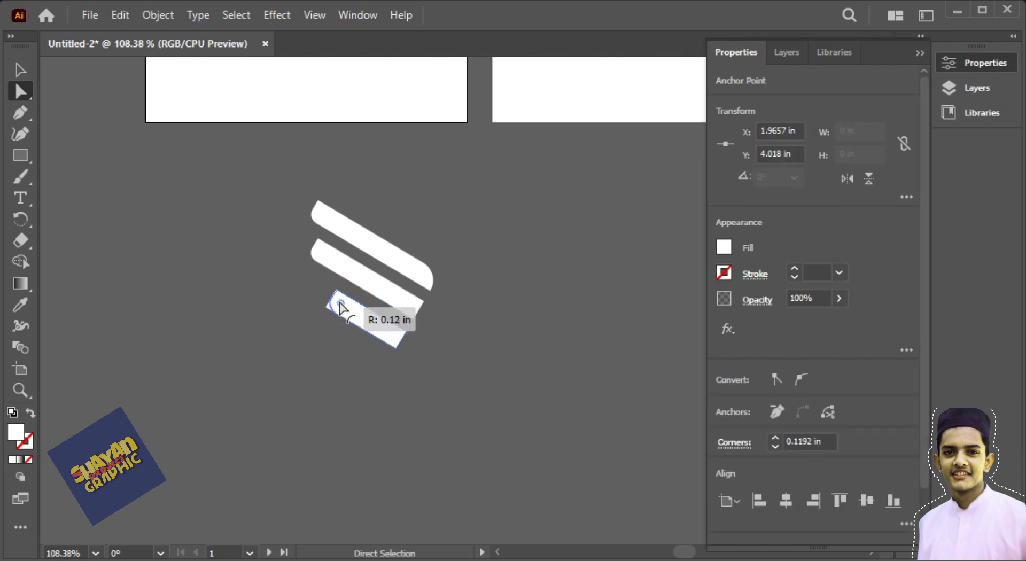
{"action": "left_click", "coordinate": [451, 304]}
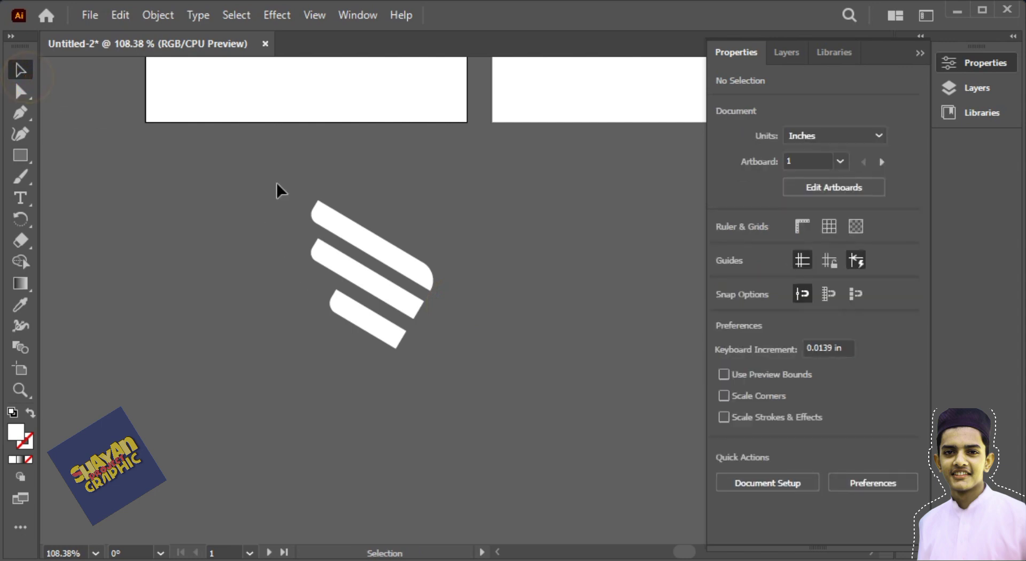
Group the three rounded bars together.
{"action": "left_click_drag", "start_coordinate": [277, 181], "coordinate": [520, 379]}
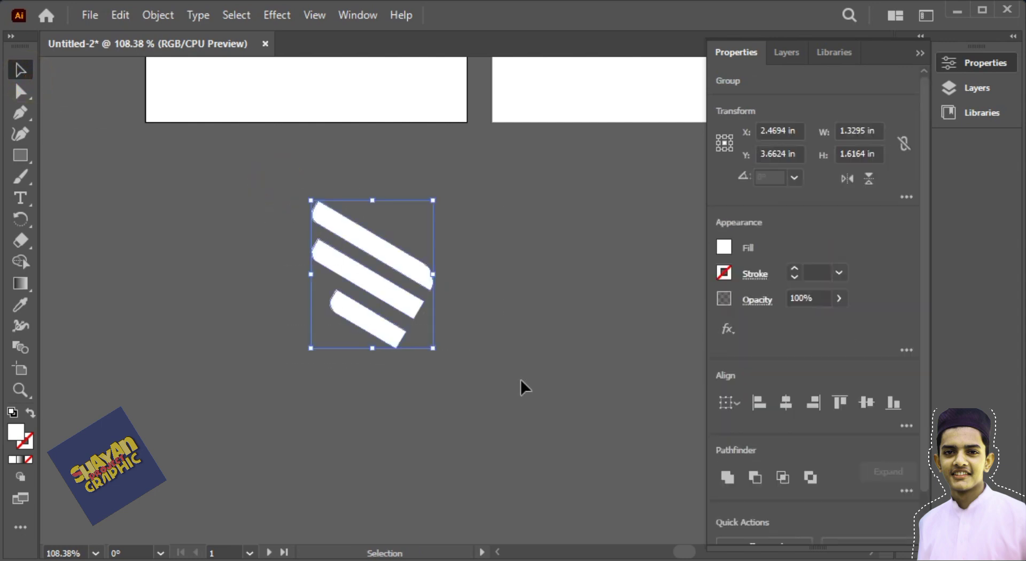
{"action": "right_click", "coordinate": [390, 261]}
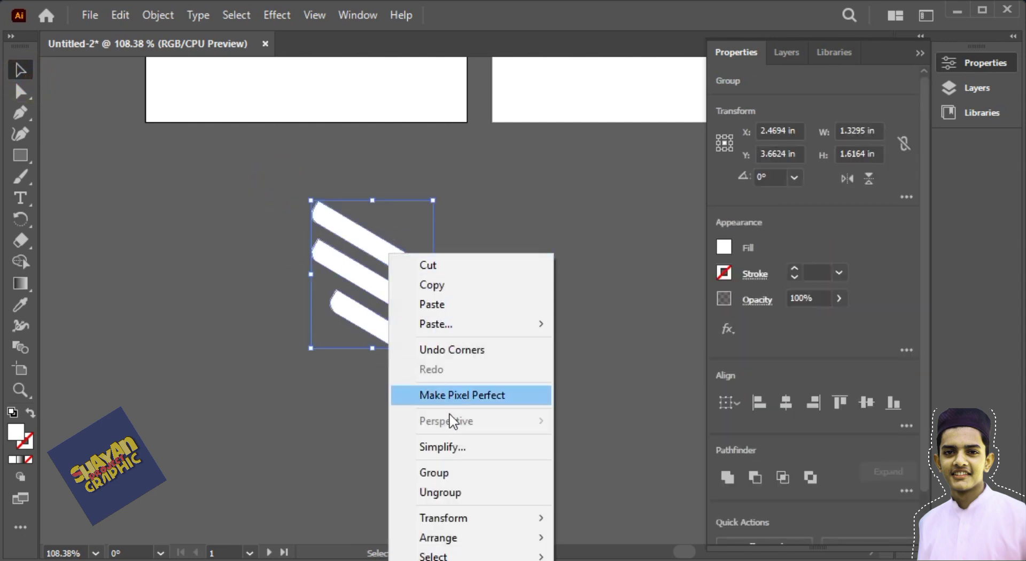
{"action": "left_click", "coordinate": [427, 471]}
Scale the grouped bars down to about 0.48 by 0.58 in and place them near the middle of the first artboard.
{"action": "key", "text": "ctrl+minus"}
{"action": "key", "text": "ctrl+minus"}
{"action": "key", "text": "ctrl+minus"}
{"action": "left_click_drag", "start_coordinate": [529, 291], "coordinate": [412, 221]}
{"action": "left_click_drag", "start_coordinate": [421, 264], "coordinate": [390, 217]}
{"action": "key", "text": "ctrl+0"}
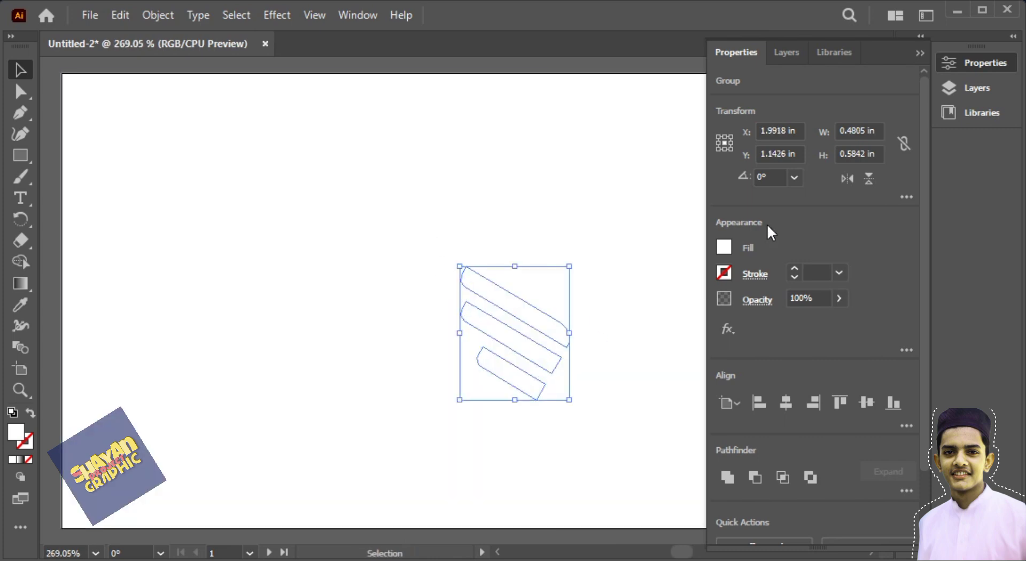
{"action": "left_click", "coordinate": [920, 53]}
{"action": "scroll", "coordinate": [639, 296], "scroll_direction": "down", "scroll_amount": 1}
{"action": "left_click_drag", "start_coordinate": [537, 280], "coordinate": [498, 229]}
Fill the grouped bars with a bright sky blue at about 199° hue.
{"action": "double_click", "coordinate": [16, 430]}
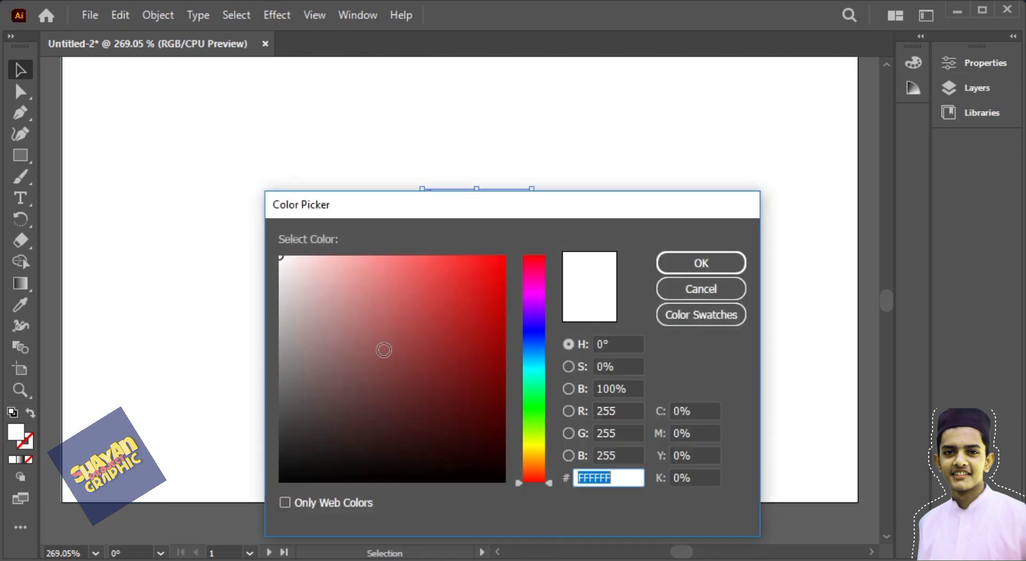
{"action": "left_click_drag", "start_coordinate": [529, 319], "coordinate": [534, 357]}
{"action": "left_click", "coordinate": [476, 314]}
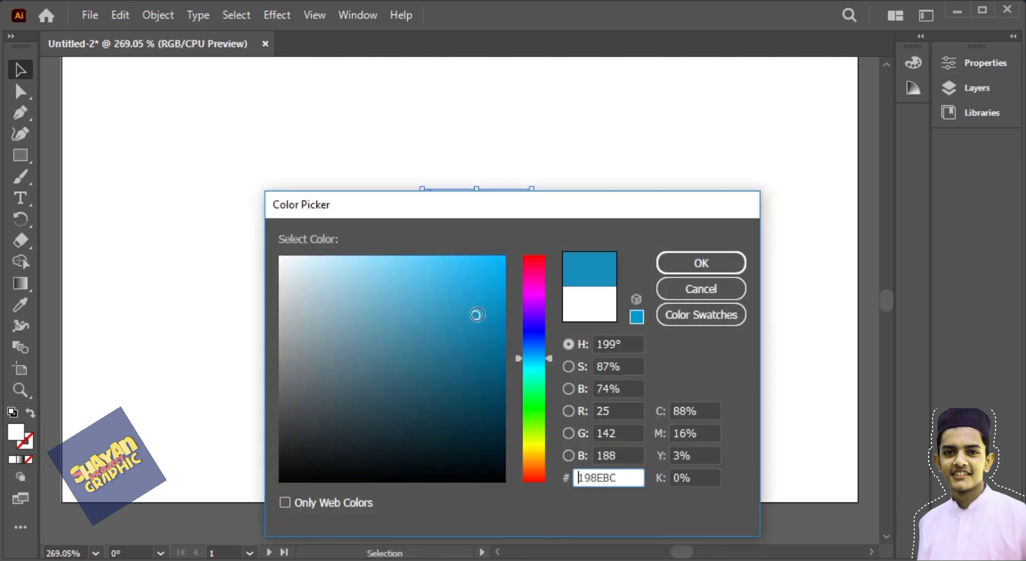
{"action": "left_click_drag", "start_coordinate": [477, 314], "coordinate": [481, 282]}
{"action": "left_click", "coordinate": [695, 259]}
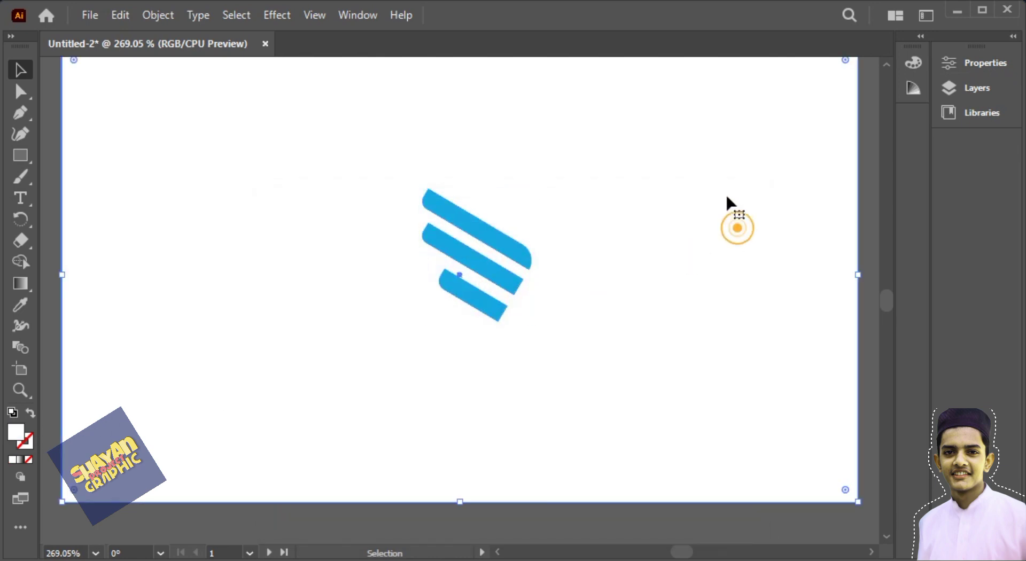
Center the blue bar group horizontally and vertically on the artboard, and dock the Align panel with the collapsed side panels.
{"action": "left_click", "coordinate": [511, 250]}
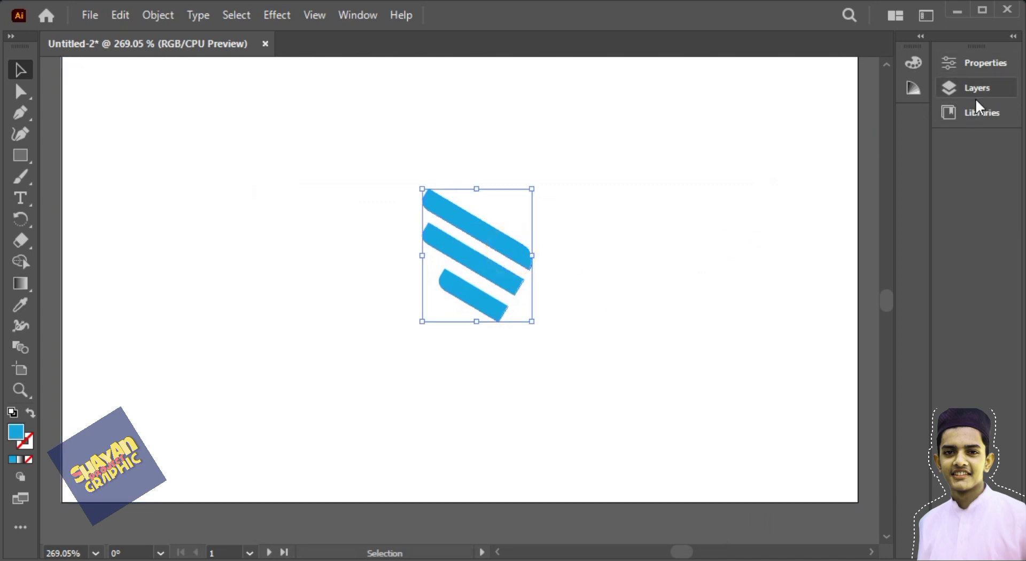
{"action": "left_click", "coordinate": [339, 16]}
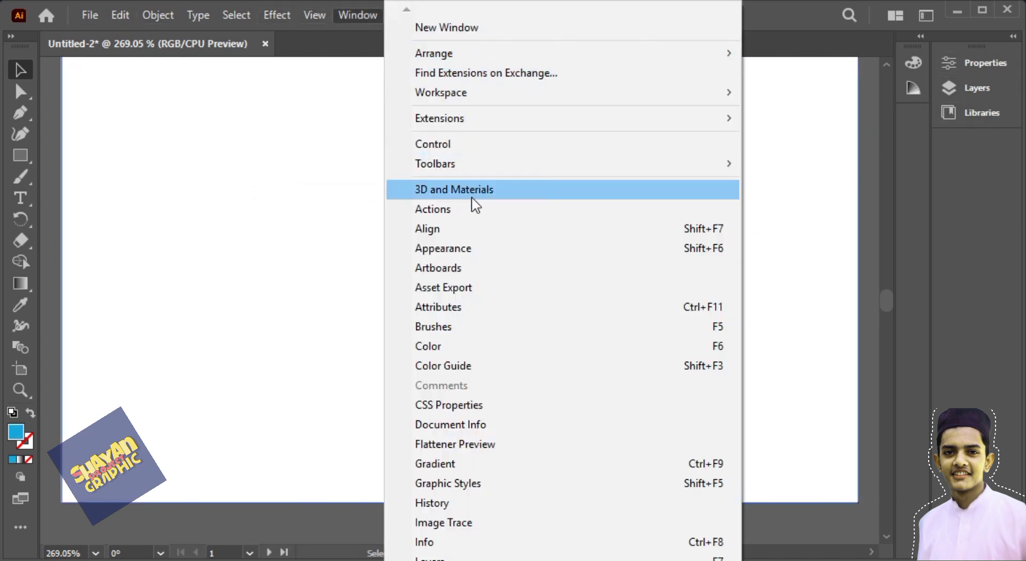
{"action": "left_click", "coordinate": [466, 226]}
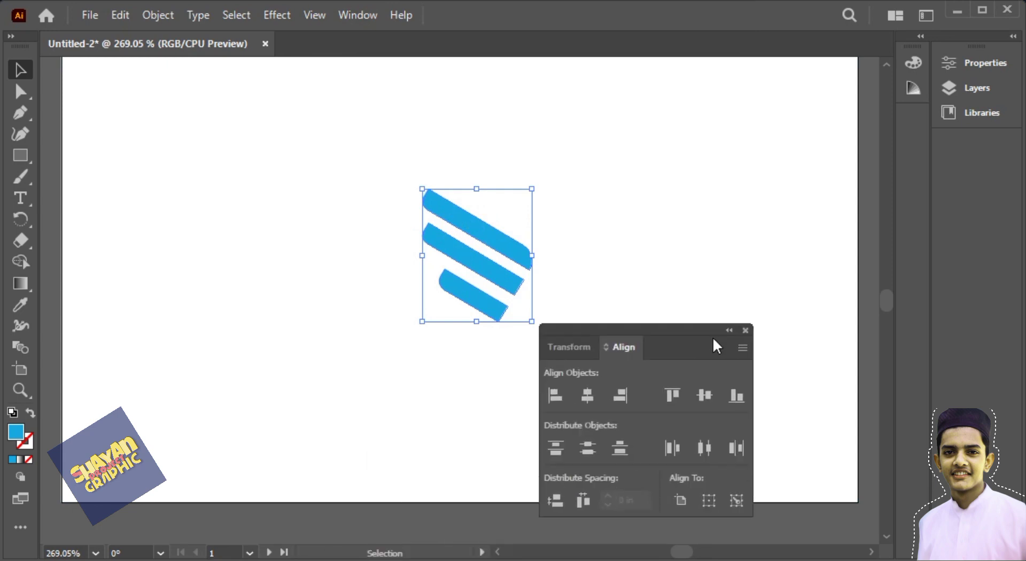
{"action": "left_click_drag", "start_coordinate": [713, 337], "coordinate": [964, 233]}
{"action": "left_click", "coordinate": [837, 291]}
{"action": "left_click", "coordinate": [955, 290]}
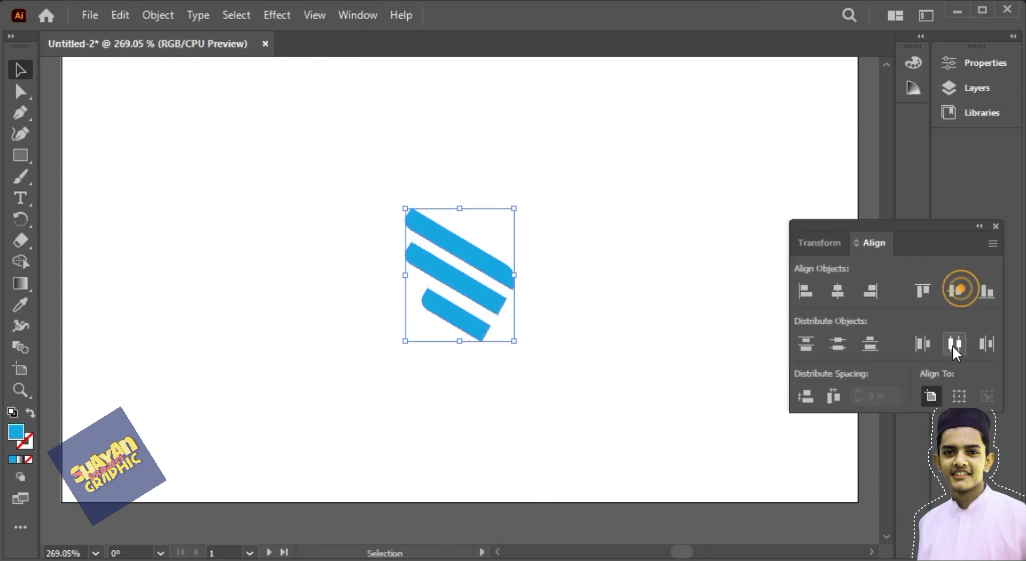
{"action": "left_click", "coordinate": [838, 346]}
{"action": "left_click", "coordinate": [980, 227]}
{"action": "left_click_drag", "start_coordinate": [839, 229], "coordinate": [968, 128]}
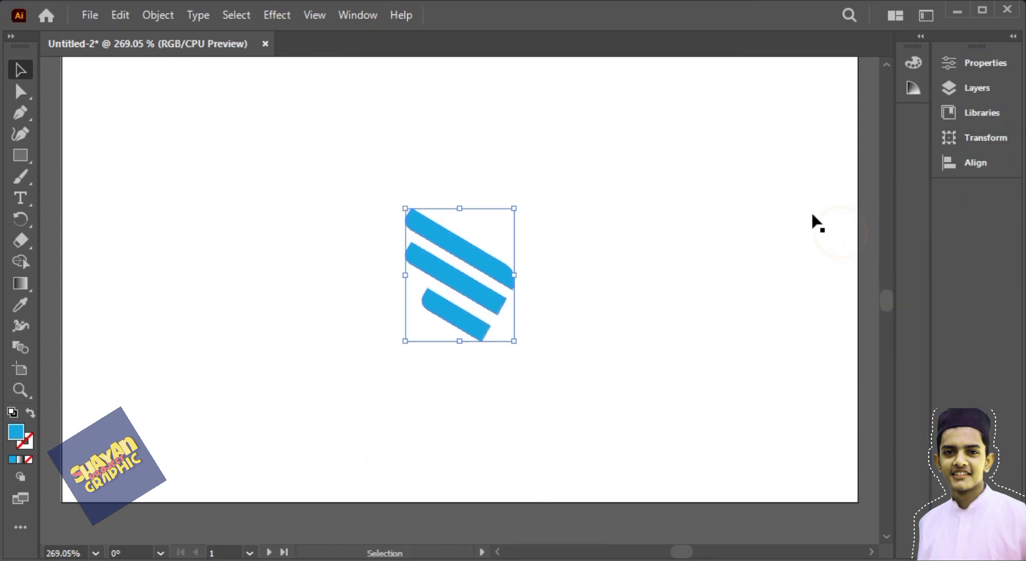
Scale the bar logo down slightly and move it up, and add the text "company name" beneath it.
{"action": "key", "text": "ctrl+minus"}
{"action": "left_click_drag", "start_coordinate": [500, 351], "coordinate": [473, 275]}
{"action": "left_click", "coordinate": [21, 197]}
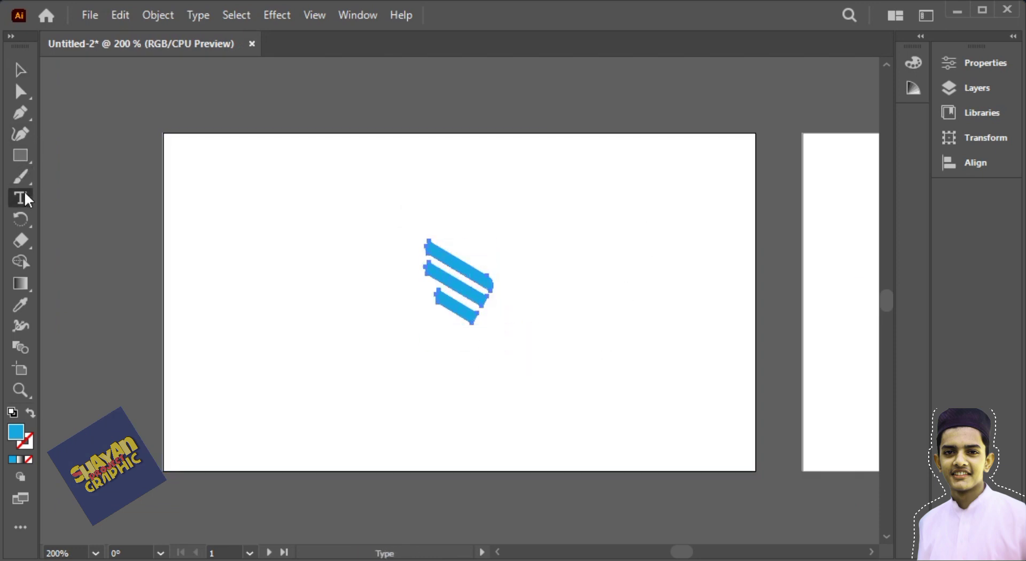
{"action": "left_click", "coordinate": [346, 415]}
{"action": "type", "text": "company name"}
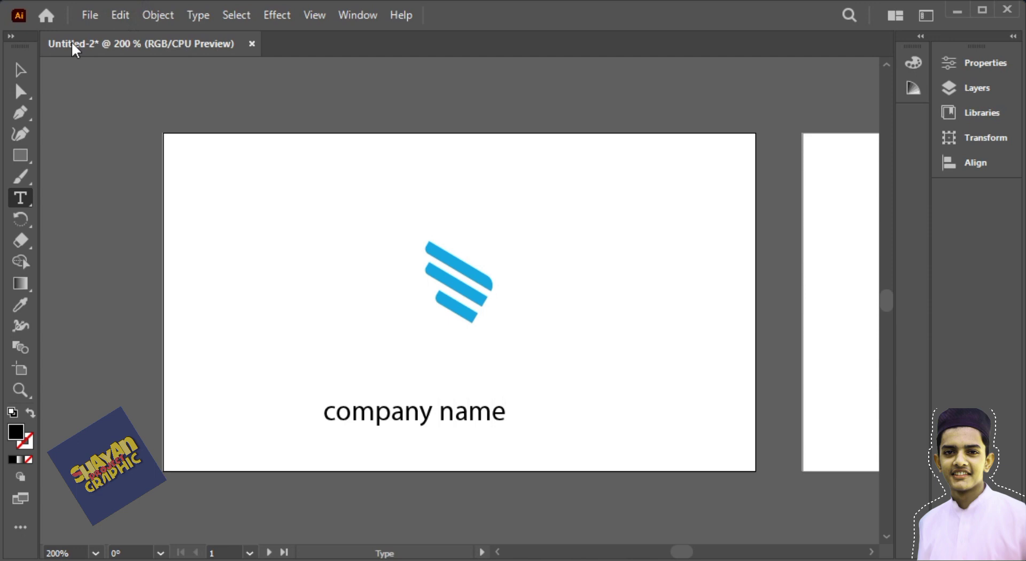
{"action": "key", "text": "Escape"}
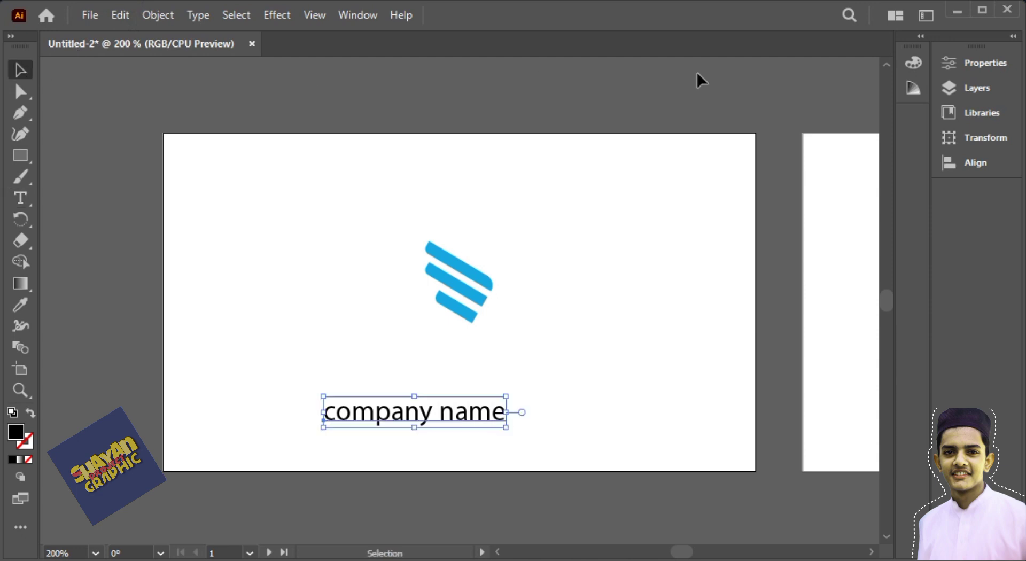
Center-align the company name paragraph and set its characters to All Caps.
{"action": "left_click", "coordinate": [989, 63]}
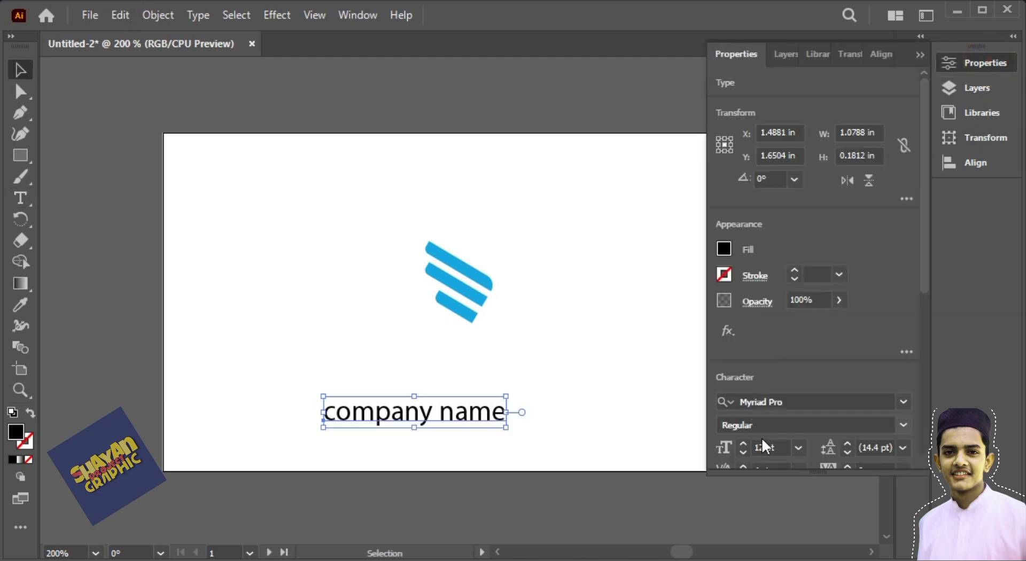
{"action": "left_click_drag", "start_coordinate": [925, 254], "coordinate": [928, 335]}
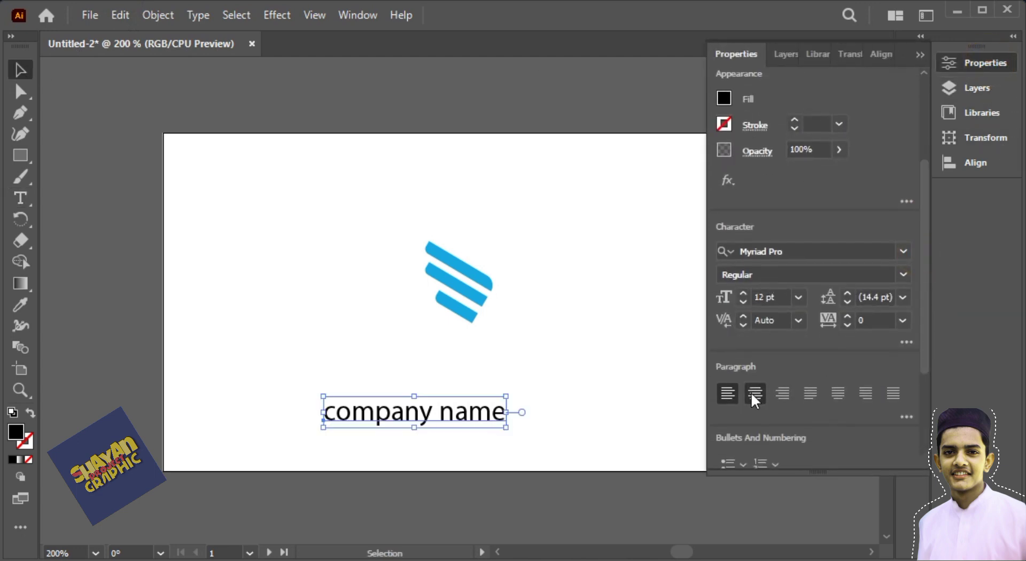
{"action": "left_click", "coordinate": [755, 393]}
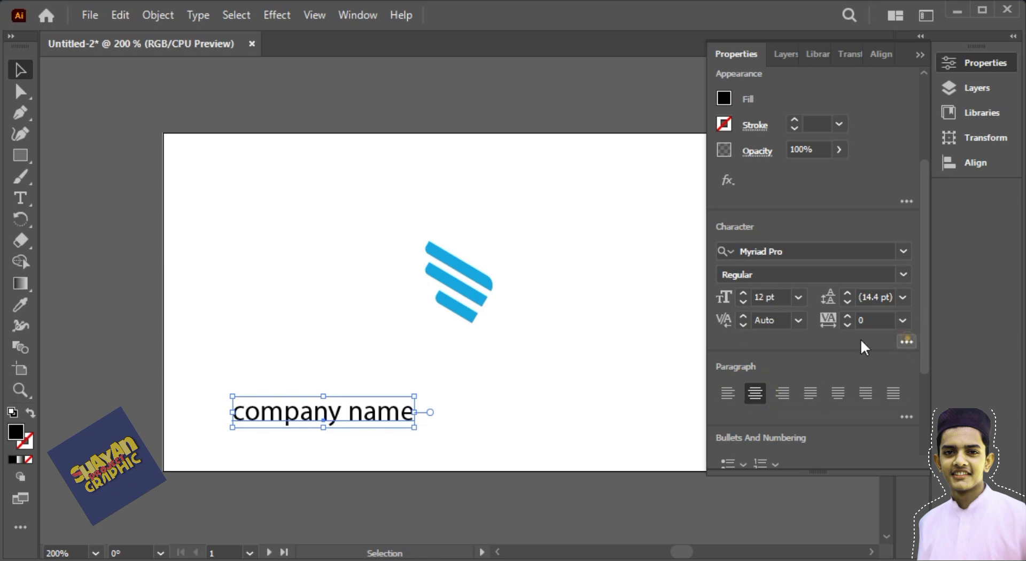
{"action": "left_click", "coordinate": [906, 341]}
{"action": "left_click", "coordinate": [737, 525]}
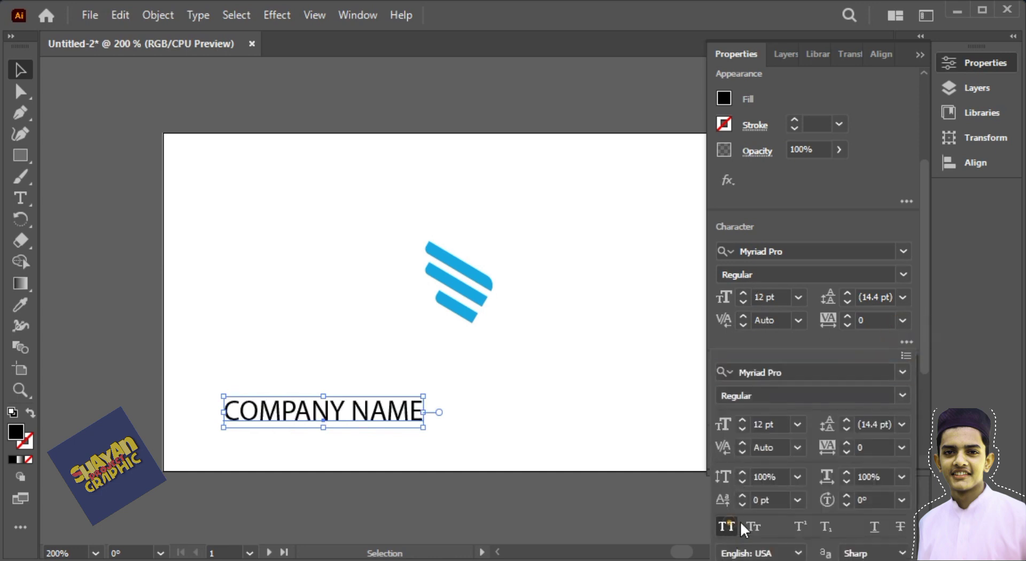
Change the font of the company name text to Franklin Gothic Medium.
{"action": "left_click", "coordinate": [903, 373]}
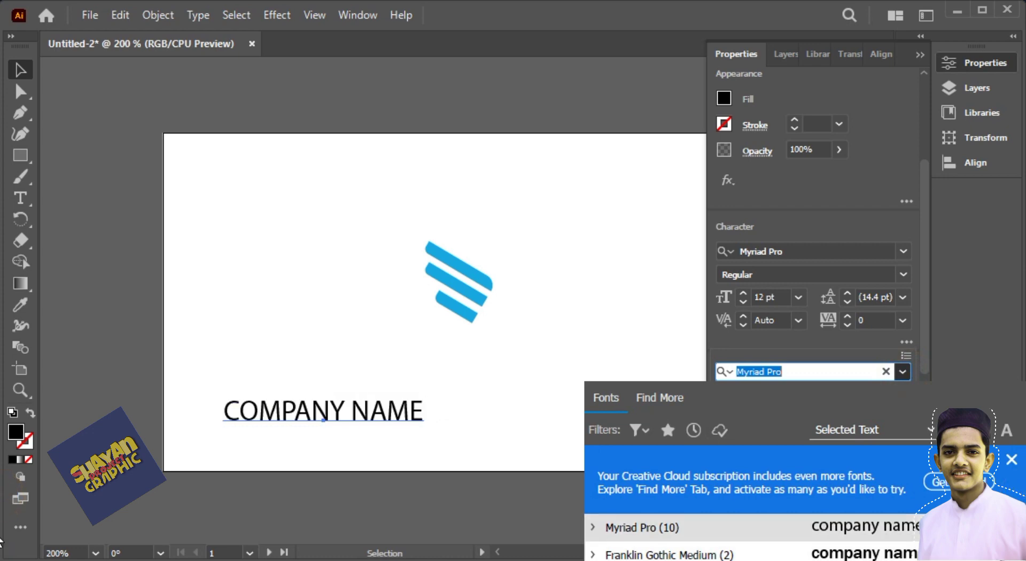
{"action": "scroll", "coordinate": [748, 540], "scroll_direction": "down", "scroll_amount": 5}
{"action": "scroll", "coordinate": [749, 540], "scroll_direction": "down", "scroll_amount": 8}
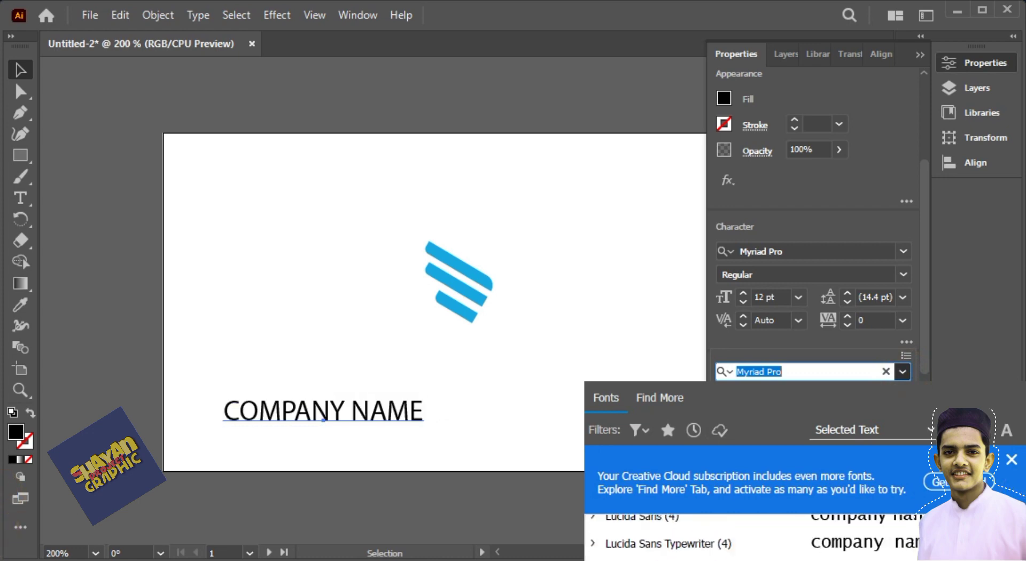
{"action": "scroll", "coordinate": [749, 540], "scroll_direction": "down", "scroll_amount": 10}
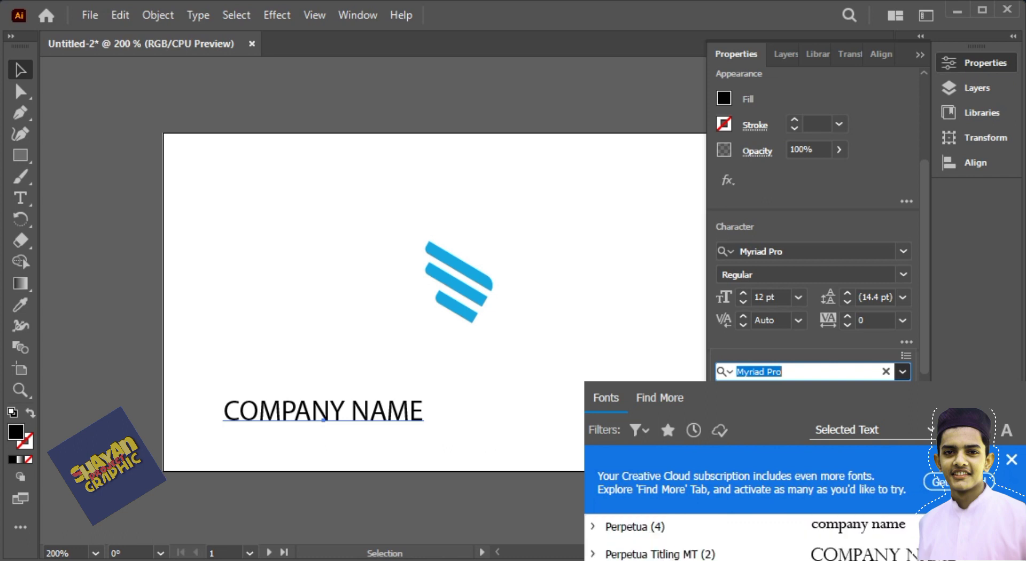
{"action": "scroll", "coordinate": [748, 540], "scroll_direction": "down", "scroll_amount": 6}
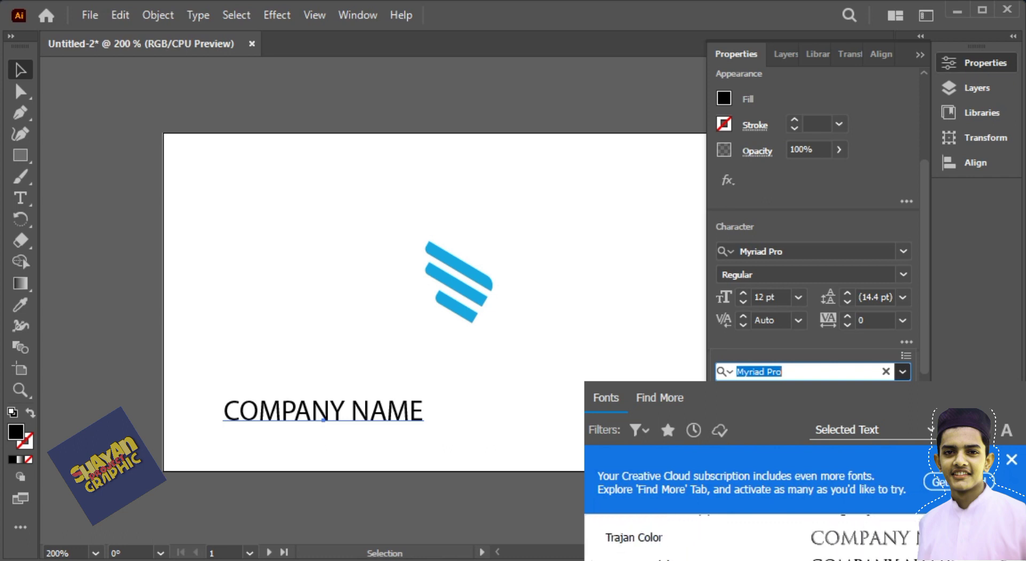
{"action": "scroll", "coordinate": [748, 540], "scroll_direction": "up", "scroll_amount": 1}
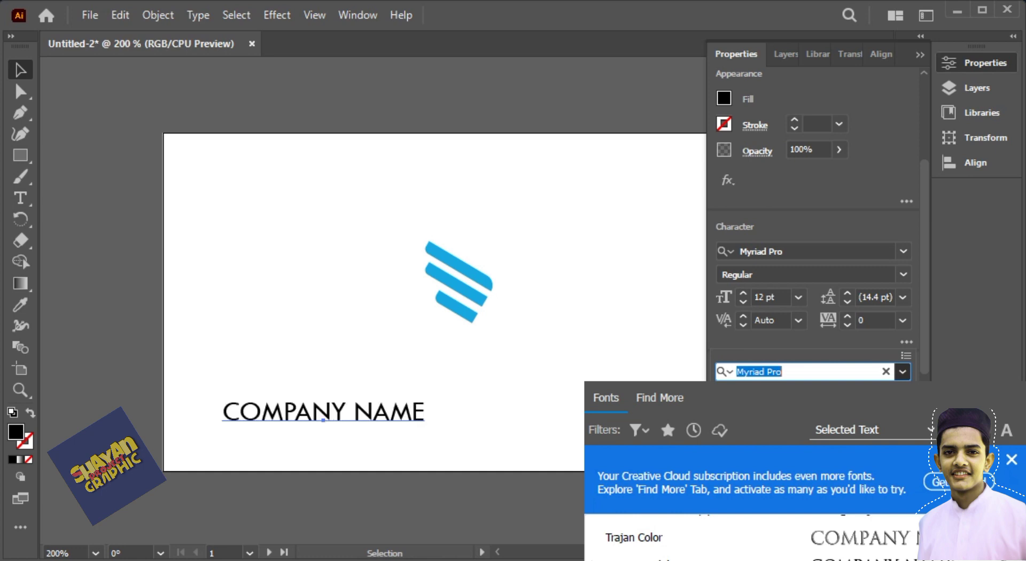
{"action": "scroll", "coordinate": [748, 529], "scroll_direction": "down", "scroll_amount": 10}
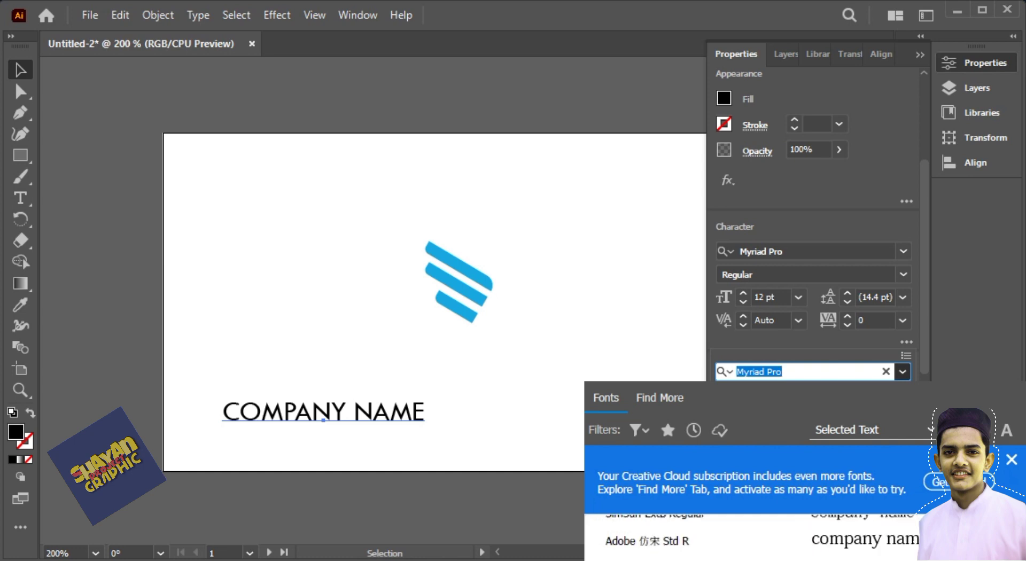
{"action": "scroll", "coordinate": [821, 558], "scroll_direction": "down", "scroll_amount": 3}
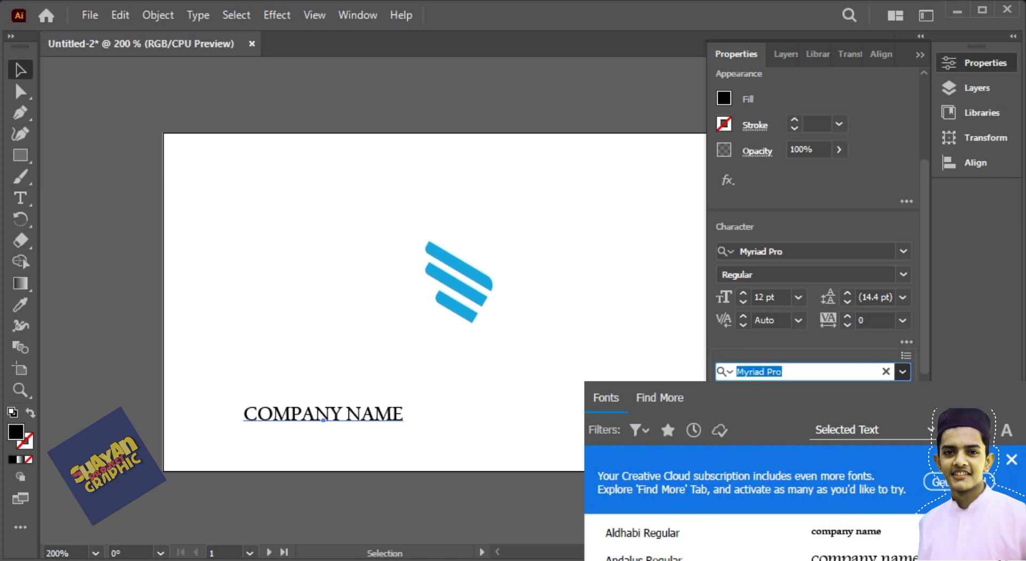
{"action": "scroll", "coordinate": [748, 535], "scroll_direction": "down", "scroll_amount": 1}
{"action": "scroll", "coordinate": [753, 538], "scroll_direction": "down", "scroll_amount": 8}
{"action": "scroll", "coordinate": [753, 538], "scroll_direction": "up", "scroll_amount": 20}
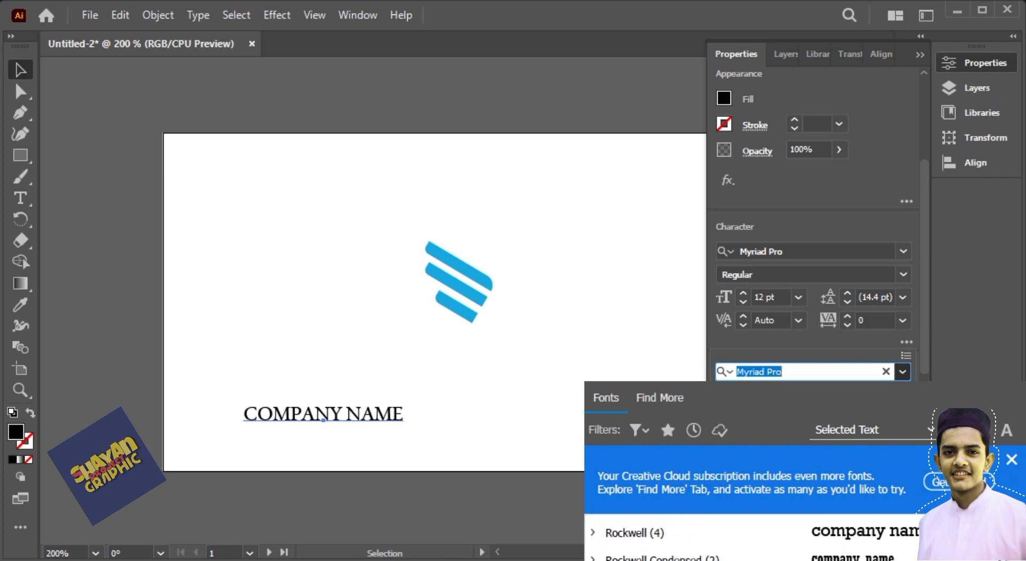
{"action": "scroll", "coordinate": [748, 535], "scroll_direction": "up", "scroll_amount": 15}
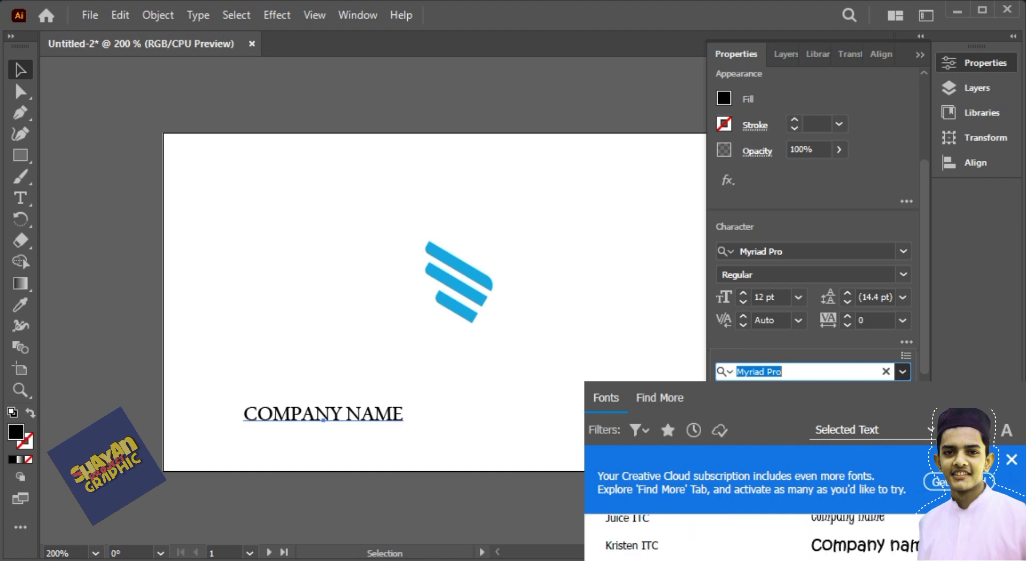
{"action": "scroll", "coordinate": [753, 534], "scroll_direction": "up", "scroll_amount": 15}
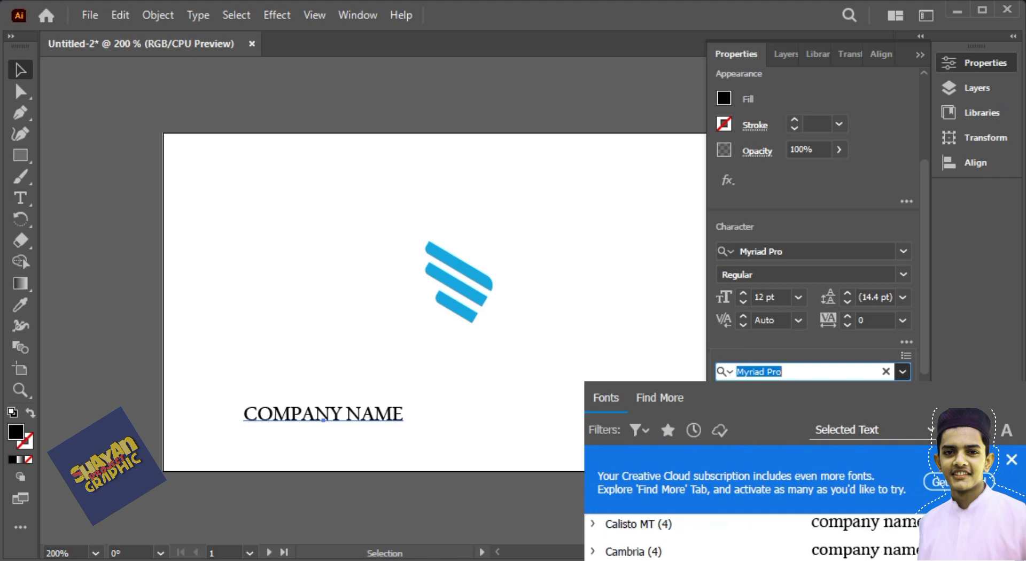
{"action": "scroll", "coordinate": [752, 535], "scroll_direction": "up", "scroll_amount": 5}
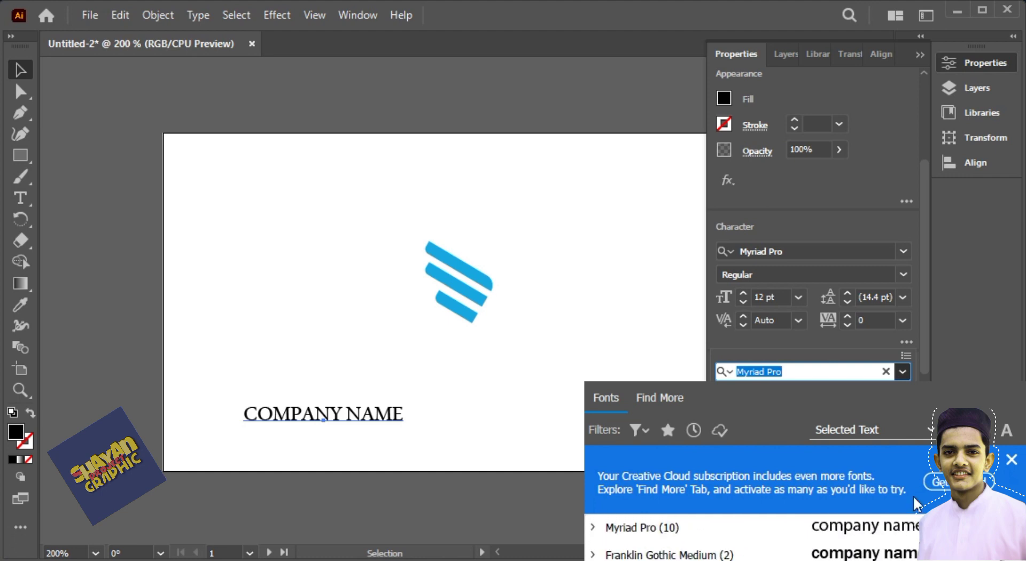
{"action": "left_click", "coordinate": [856, 555]}
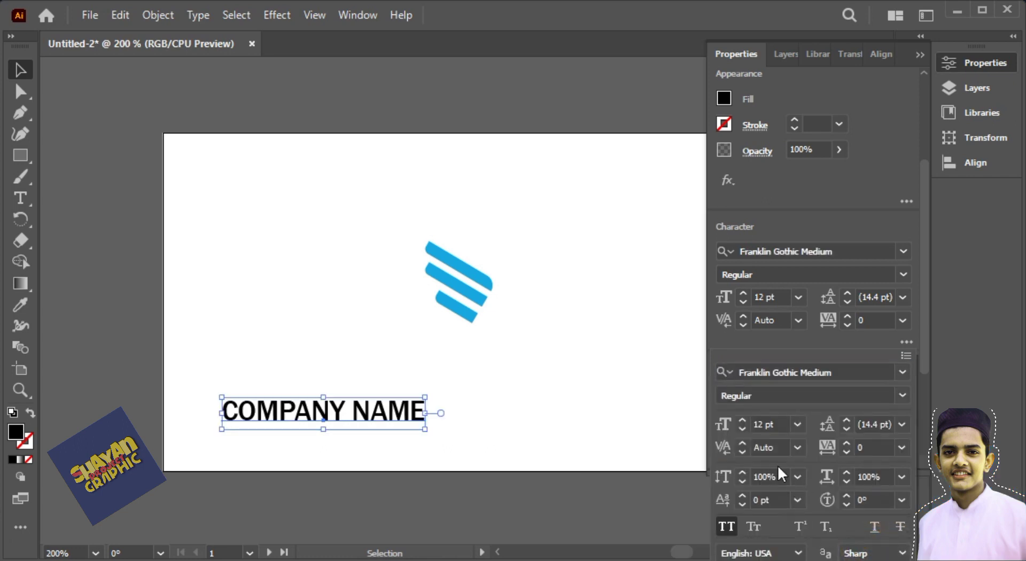
Set the tracking of the company name text to 77.
{"action": "left_click", "coordinate": [875, 447]}
{"action": "scroll", "coordinate": [876, 449], "scroll_direction": "up", "scroll_amount": 2}
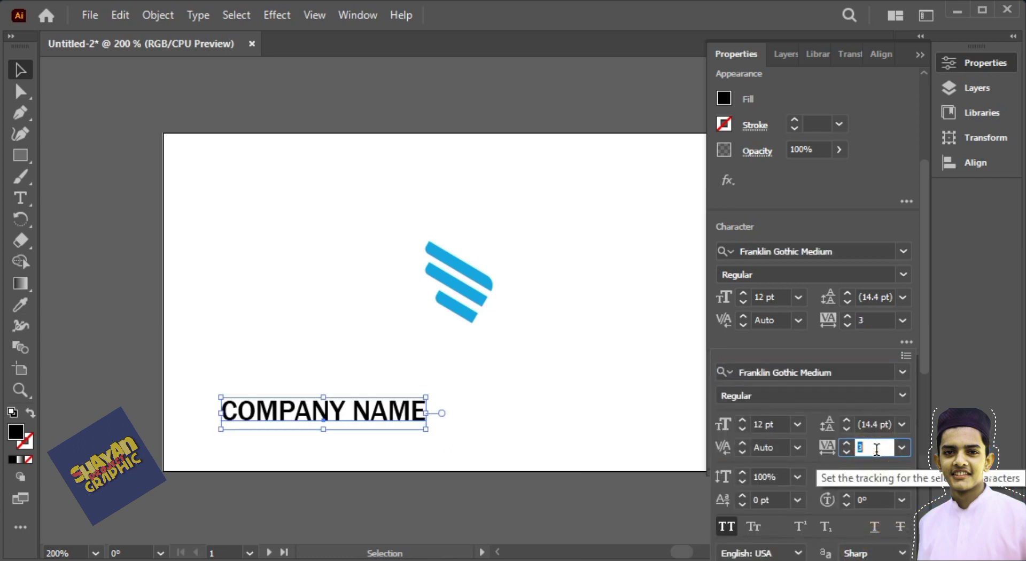
{"action": "key", "text": "Up"}
{"action": "key", "text": "Up"}
{"action": "key", "text": "Up"}
{"action": "key", "text": "Up"}
{"action": "key", "text": "Up"}
{"action": "key", "text": "Up"}
{"action": "key", "text": "Up"}
{"action": "key", "text": "Up"}
{"action": "key", "text": "Up"}
{"action": "key", "text": "Up"}
{"action": "key", "text": "Up"}
{"action": "key", "text": "Up"}
{"action": "key", "text": "Up"}
{"action": "key", "text": "Up"}
{"action": "key", "text": "Up"}
{"action": "key", "text": "Up"}
{"action": "key", "text": "Up"}
{"action": "key", "text": "Up"}
{"action": "key", "text": "Up"}
{"action": "key", "text": "Up"}
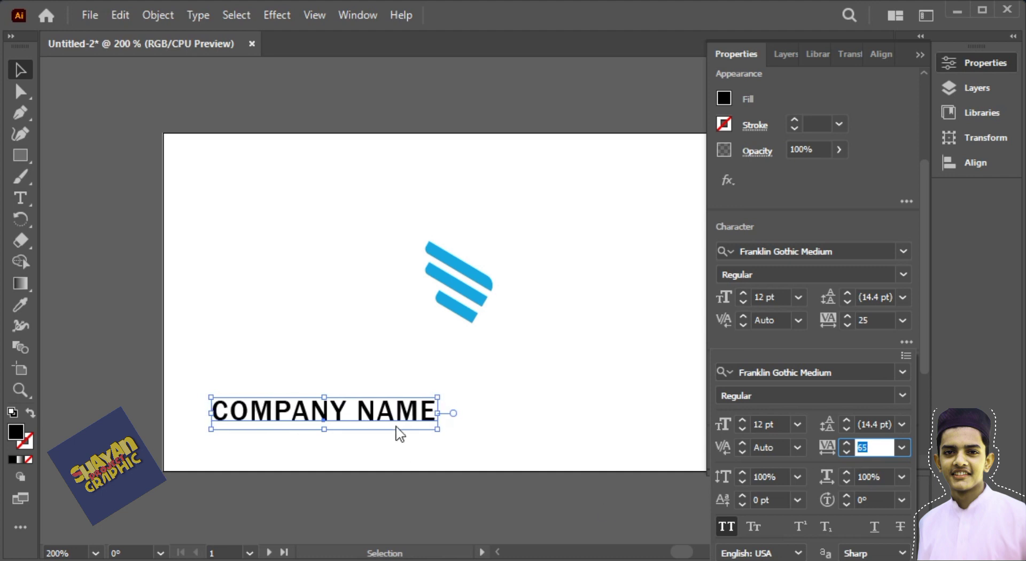
{"action": "key", "text": "Up"}
{"action": "key", "text": "Up"}
{"action": "key", "text": "Up"}
{"action": "key", "text": "Up"}
{"action": "key", "text": "Up"}
{"action": "key", "text": "Up"}
{"action": "key", "text": "Up"}
{"action": "key", "text": "Up"}
{"action": "key", "text": "Up"}
{"action": "key", "text": "Up"}
{"action": "key", "text": "Up"}
{"action": "key", "text": "Up"}
Center the company name on the artboard both ways, and move it straight down to just below the bar logo.
{"action": "left_click", "coordinate": [382, 409]}
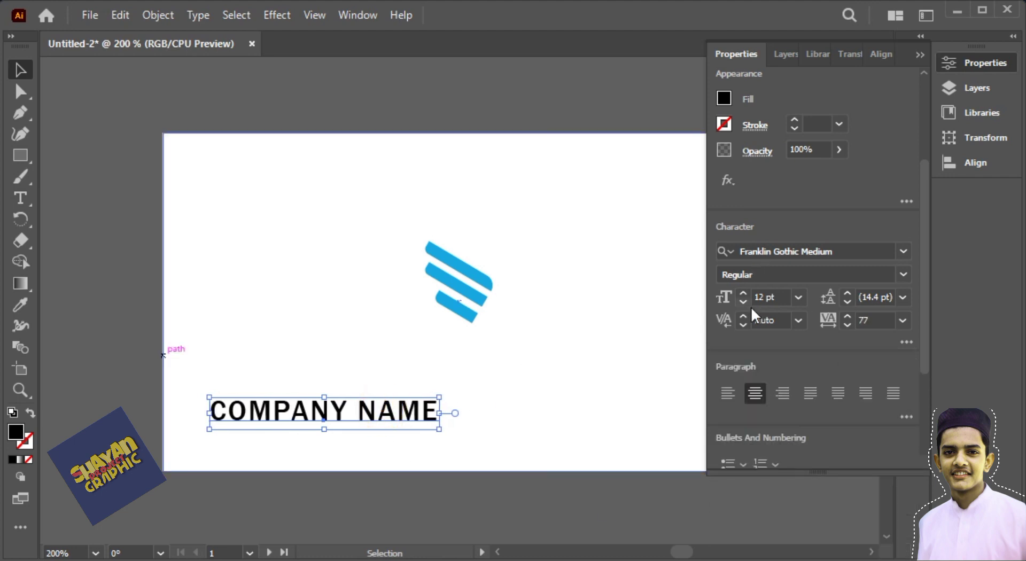
{"action": "left_click", "coordinate": [987, 167]}
{"action": "left_click", "coordinate": [765, 102]}
{"action": "left_click", "coordinate": [882, 103]}
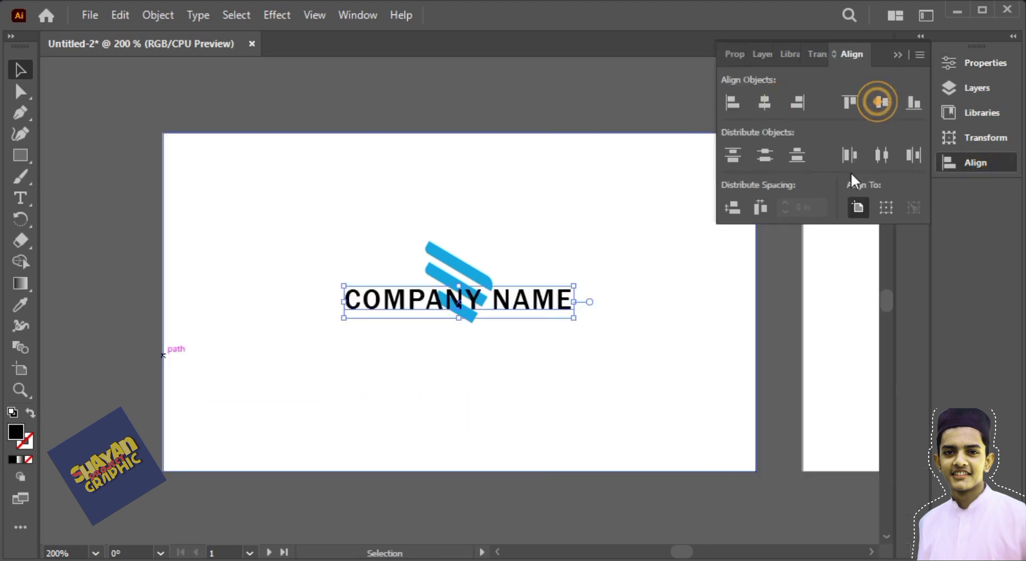
{"action": "left_click_drag", "start_coordinate": [534, 298], "coordinate": [549, 341]}
Lock the white background rectangle of the first artboard.
{"action": "left_click", "coordinate": [564, 224]}
{"action": "left_click", "coordinate": [597, 247]}
{"action": "left_click", "coordinate": [142, 15]}
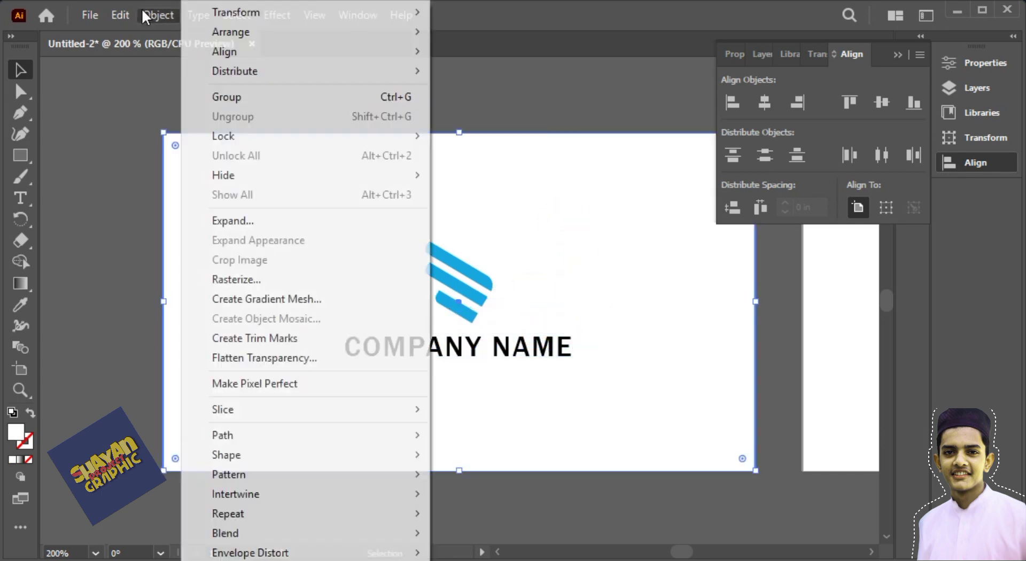
{"action": "left_click", "coordinate": [481, 134]}
{"action": "left_click_drag", "start_coordinate": [559, 211], "coordinate": [524, 141]}
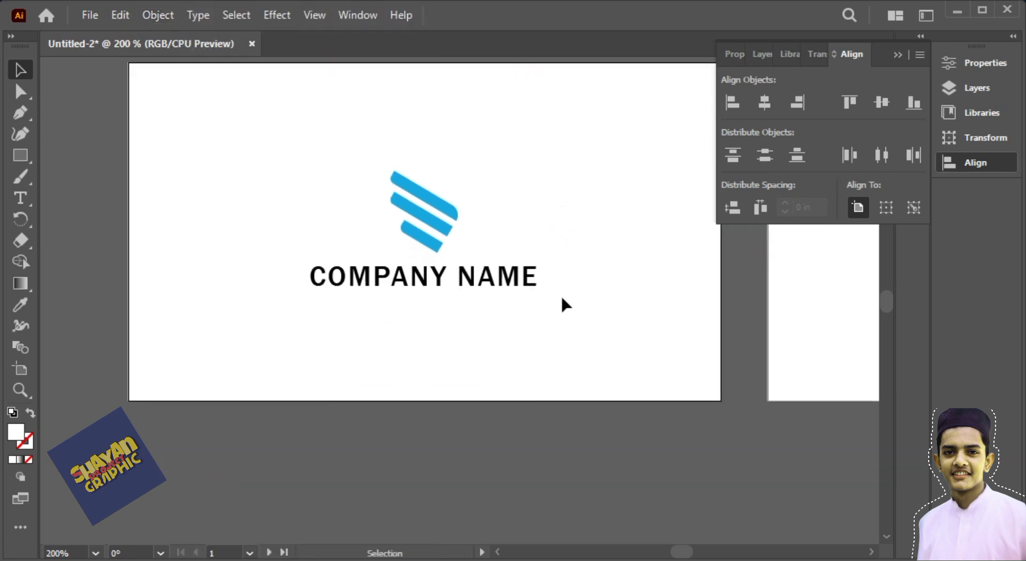
Draw a low rectangle from the card's lower-left corner to its horizontal center, about 1.75 in wide and 0.15 in high.
{"action": "left_click", "coordinate": [28, 156]}
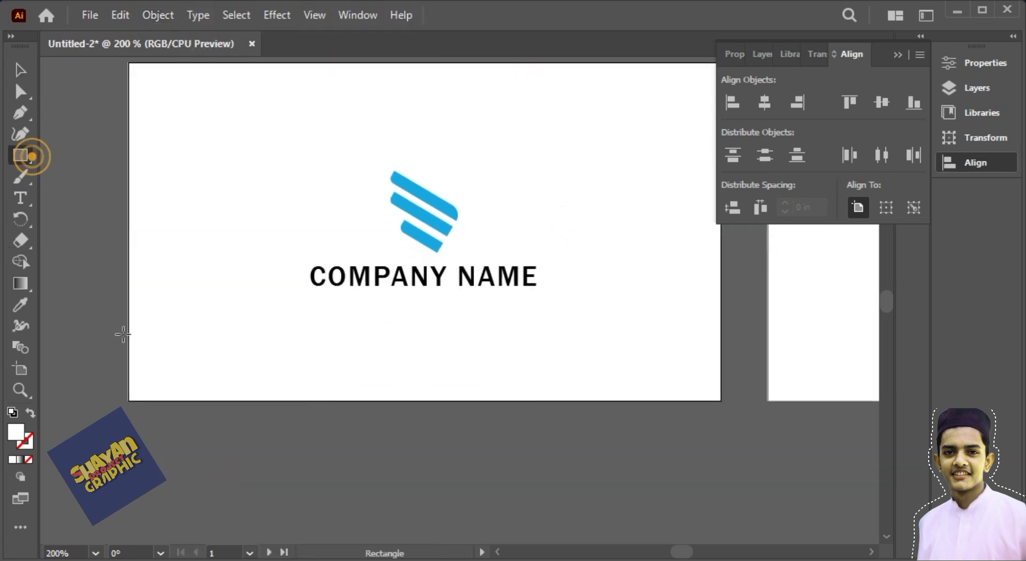
{"action": "left_click_drag", "start_coordinate": [127, 369], "coordinate": [425, 401]}
{"action": "left_click_drag", "start_coordinate": [277, 368], "coordinate": [276, 375]}
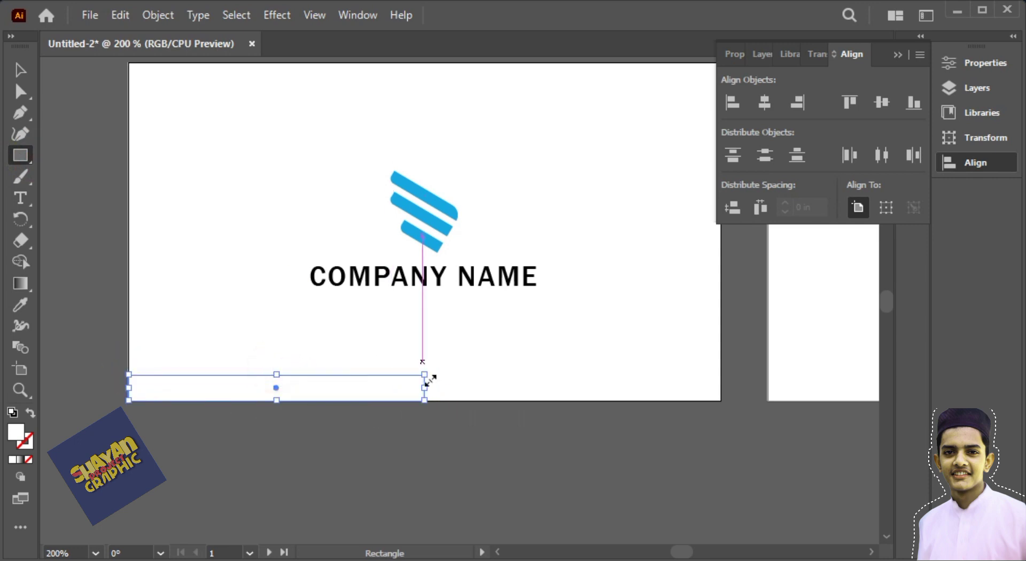
Extend the lower-right corner point of the bottom strip slightly outward and round its upper-right corner into a curve.
{"action": "left_click", "coordinate": [19, 95]}
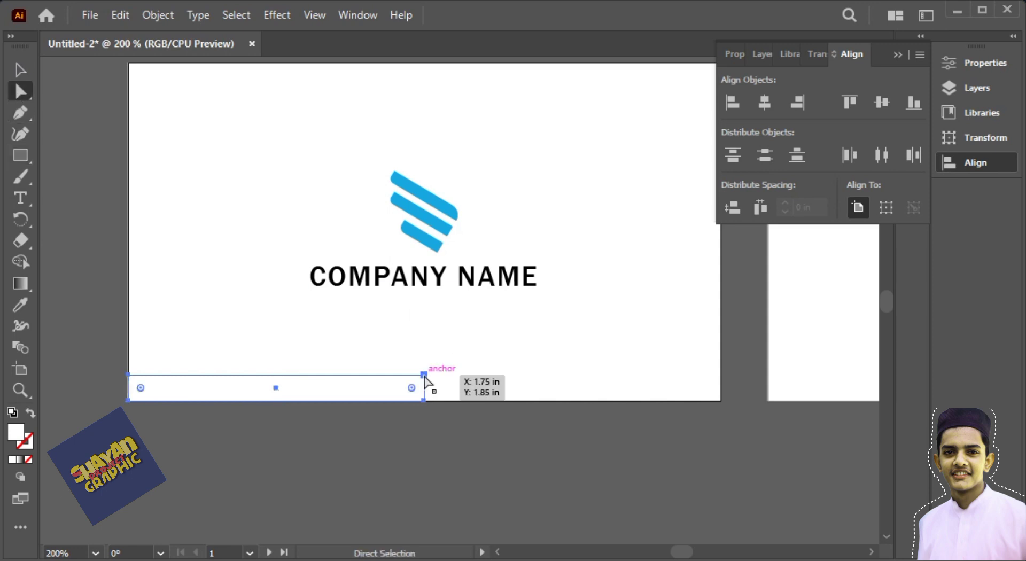
{"action": "left_click_drag", "start_coordinate": [415, 385], "coordinate": [436, 400]}
{"action": "left_click", "coordinate": [427, 401]}
{"action": "left_click", "coordinate": [398, 375]}
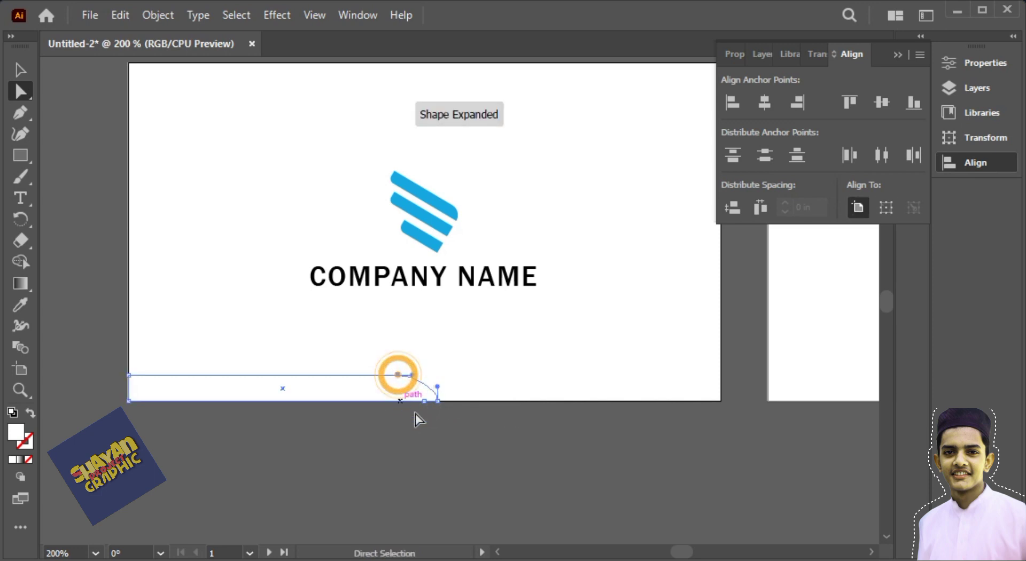
{"action": "left_click", "coordinate": [426, 415]}
Fill the curved strip at the card's lower-left corner with black.
{"action": "left_click", "coordinate": [245, 374]}
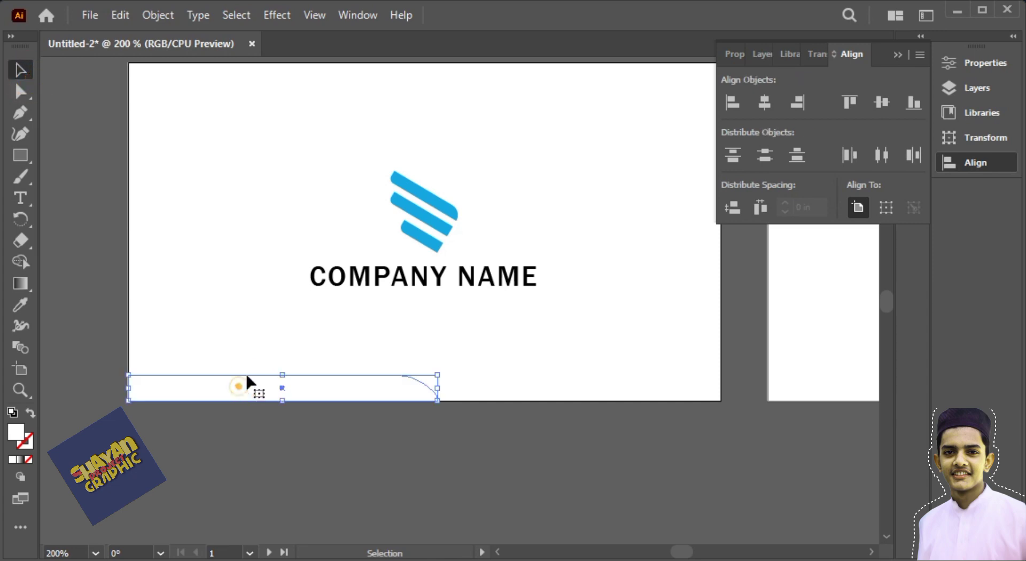
{"action": "double_click", "coordinate": [19, 438]}
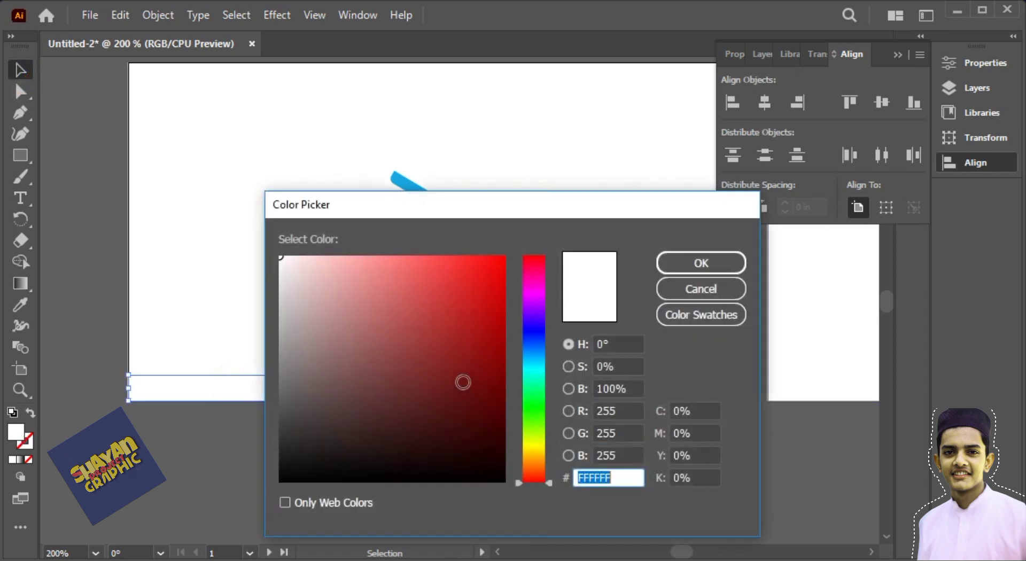
{"action": "left_click", "coordinate": [436, 415]}
{"action": "left_click", "coordinate": [463, 477]}
{"action": "left_click", "coordinate": [671, 262]}
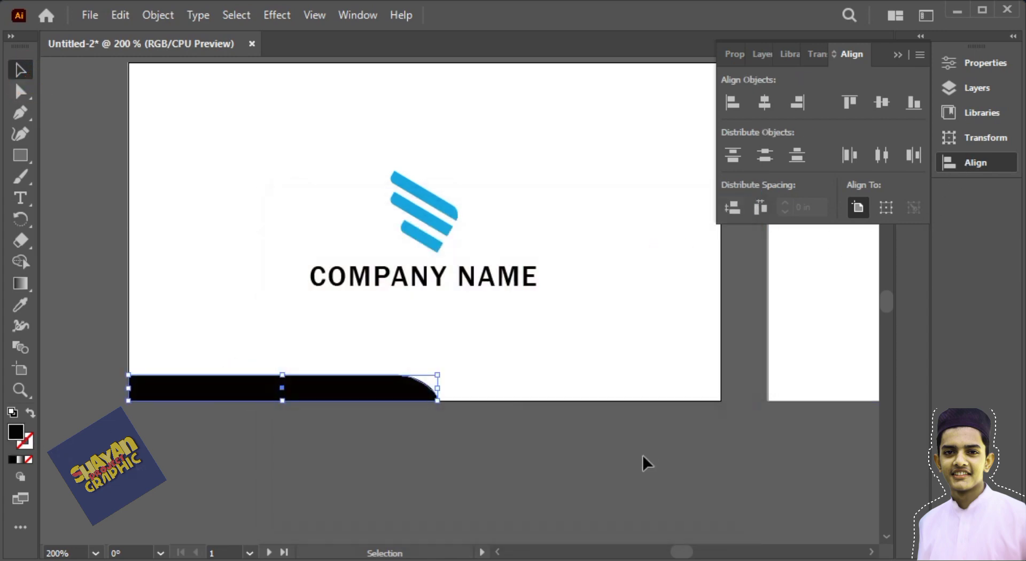
Draw a thinner black rectangle along the card's bottom edge, from the lower-right corner to just short of the curved strip.
{"action": "left_click", "coordinate": [695, 440]}
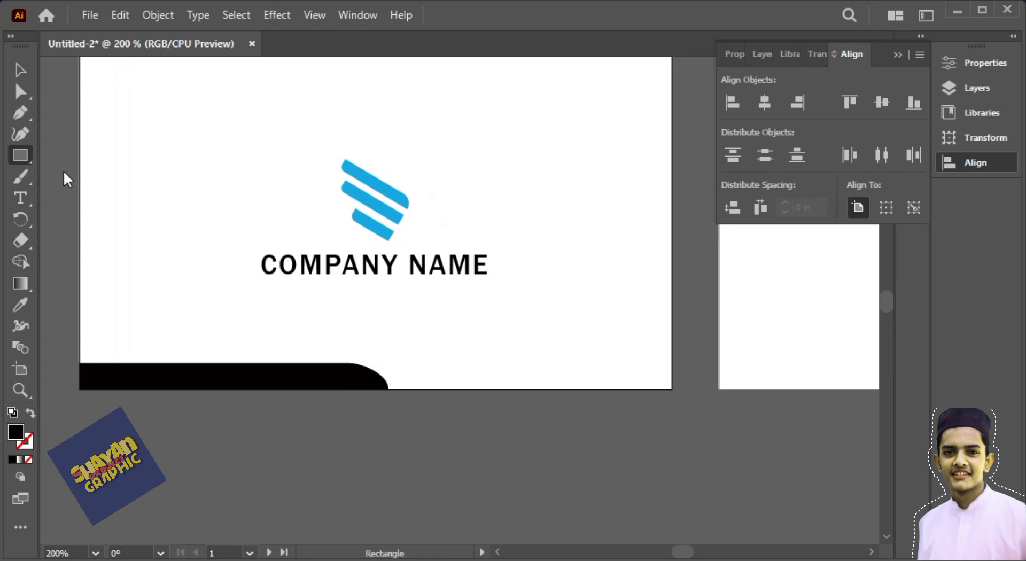
{"action": "mouse_move", "coordinate": [671, 390]}
{"action": "left_mouse_down"}
{"action": "mouse_move", "coordinate": [462, 369]}
{"action": "mouse_move", "coordinate": [405, 380]}
{"action": "left_mouse_up"}
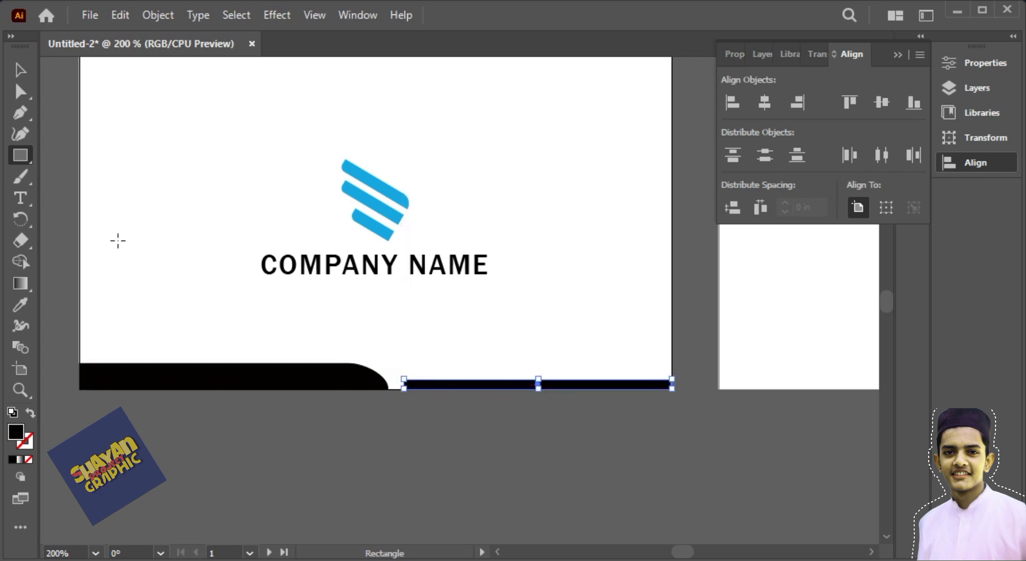
{"action": "left_click", "coordinate": [24, 70]}
Slant the left end of the thin strip by nudging its upper-left anchor point slightly outward.
{"action": "left_click", "coordinate": [408, 395]}
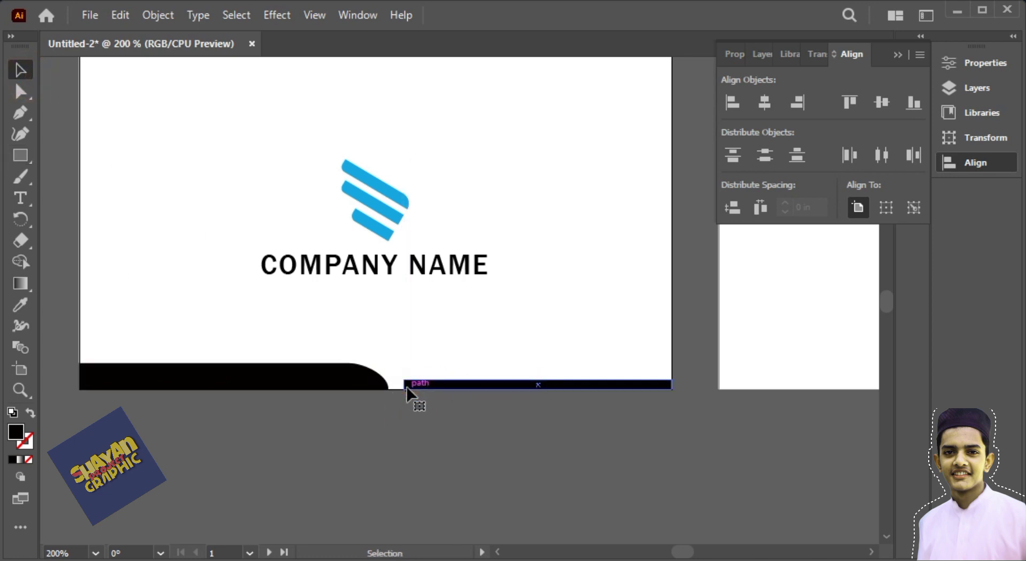
{"action": "left_click", "coordinate": [406, 384]}
{"action": "key", "text": "a"}
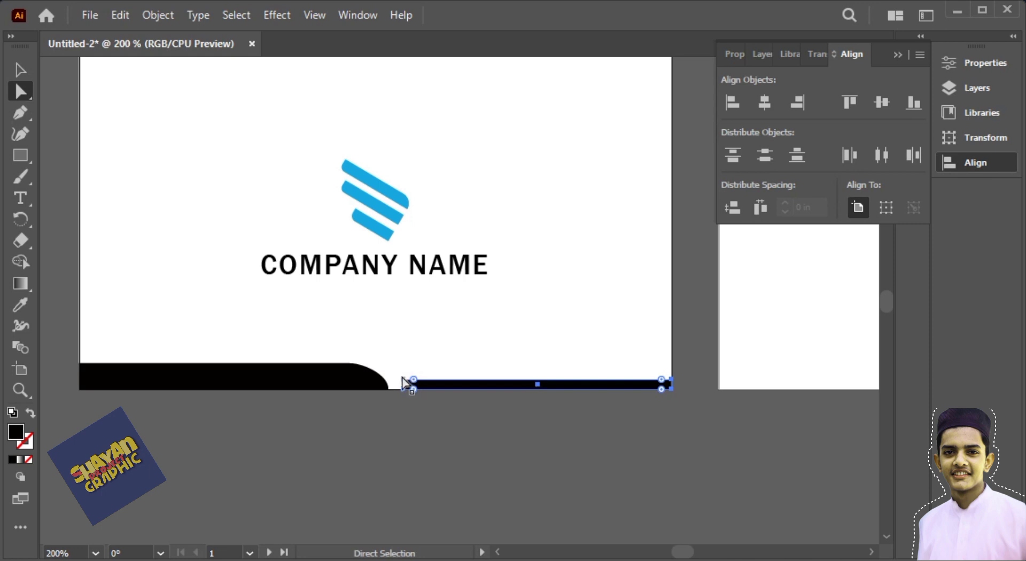
{"action": "left_click", "coordinate": [402, 377]}
{"action": "key", "text": "Left"}
{"action": "key", "text": "Left"}
{"action": "key", "text": "Left"}
{"action": "key", "text": "Down"}
{"action": "key", "text": "Right"}
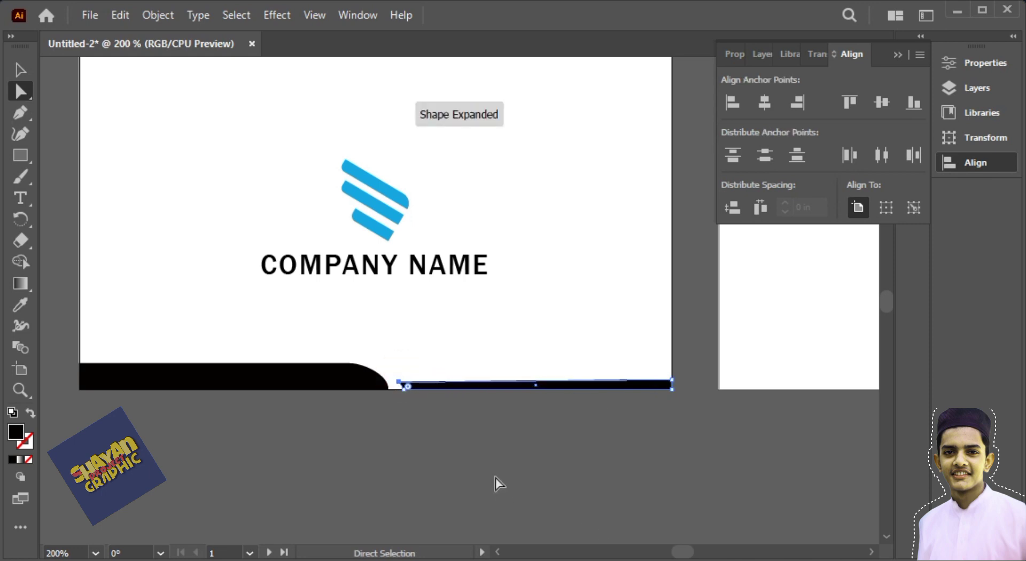
{"action": "key", "text": "Up"}
{"action": "key", "text": "Right"}
{"action": "key", "text": "Right"}
{"action": "left_click", "coordinate": [496, 478]}
{"action": "left_click_drag", "start_coordinate": [505, 459], "coordinate": [513, 459]}
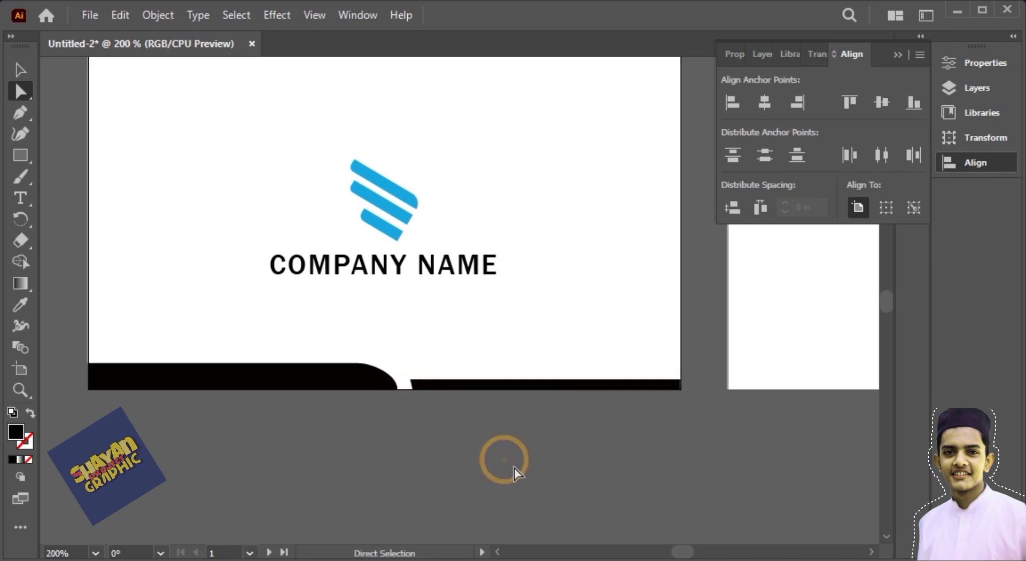
Draw a black rectangle as tall as the curved strip, from where its curve begins to the card's lower-right corner.
{"action": "left_click", "coordinate": [19, 155]}
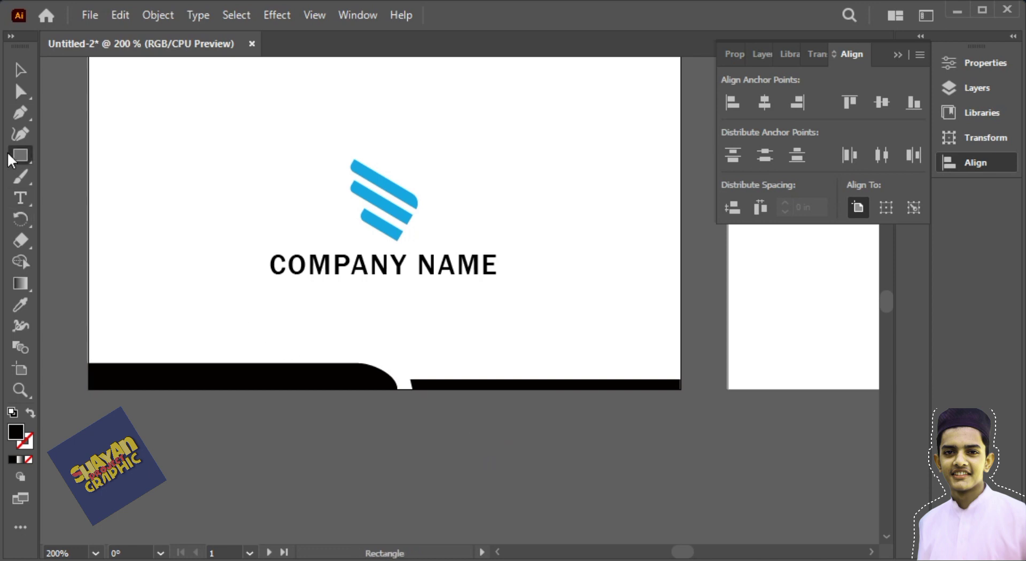
{"action": "left_click_drag", "start_coordinate": [362, 365], "coordinate": [681, 388]}
{"action": "left_click", "coordinate": [24, 71]}
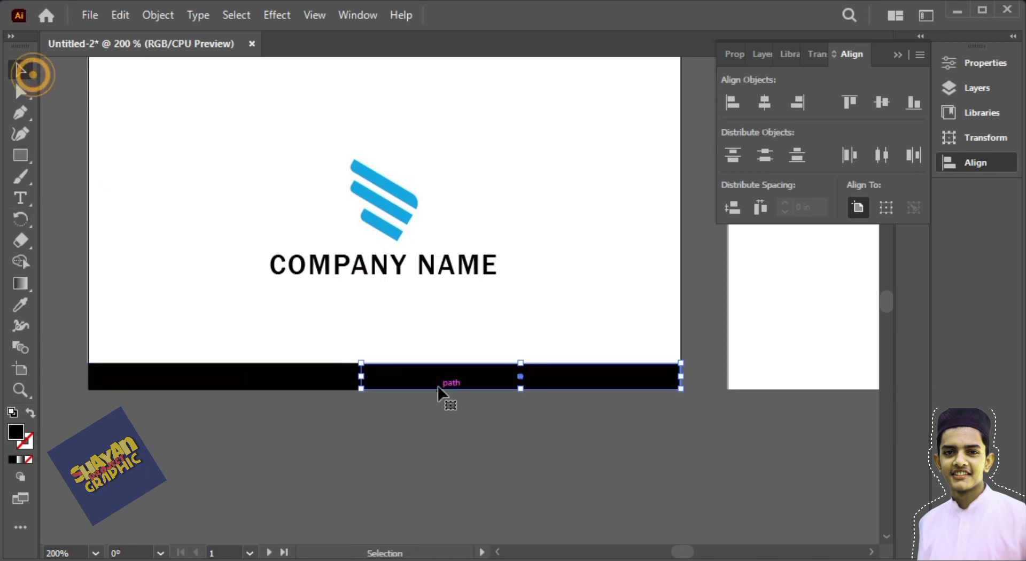
{"action": "right_click", "coordinate": [443, 378]}
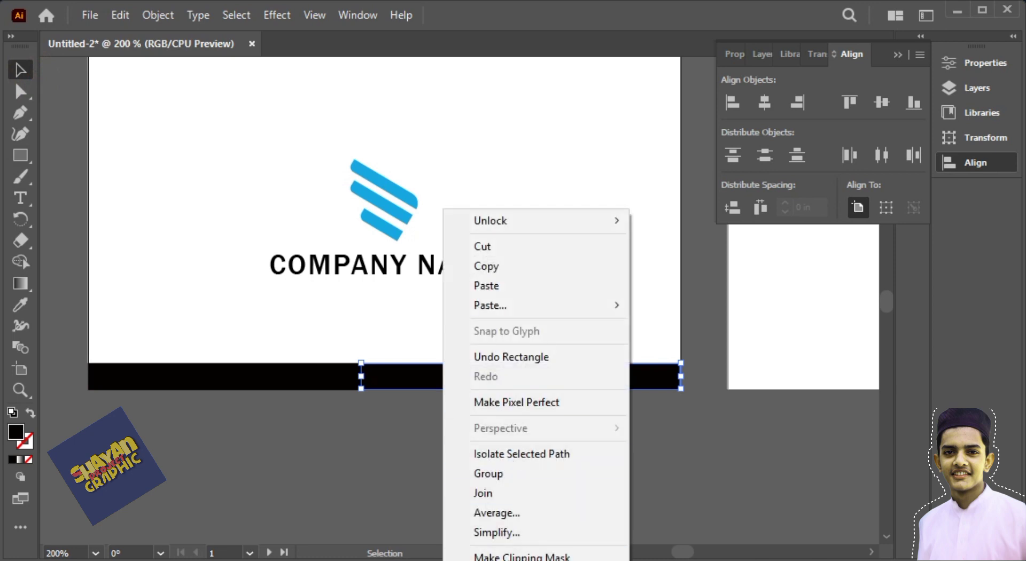
{"action": "key", "text": "Escape"}
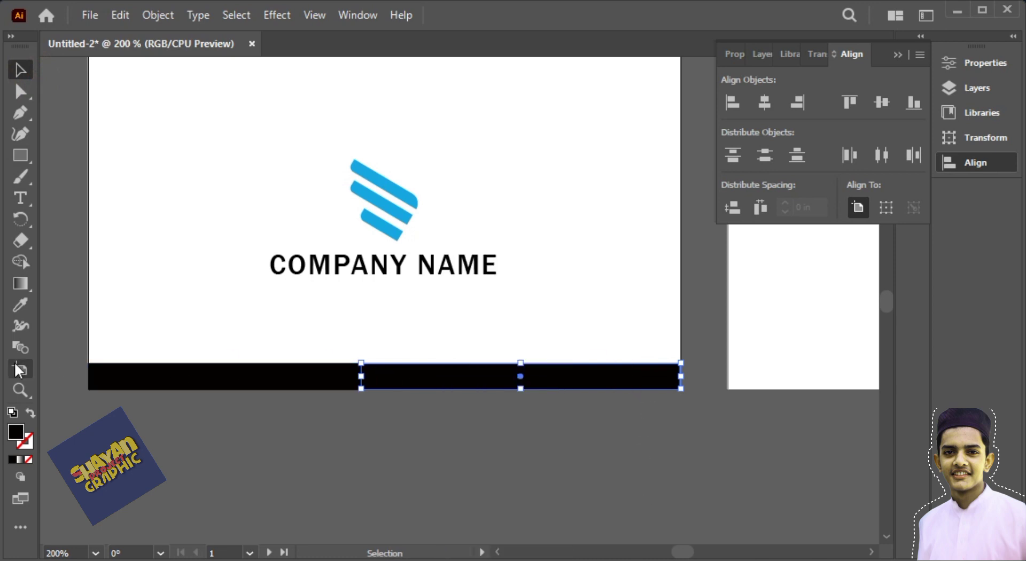
Recolour the tall rectangle beside the curved strip with a very light grey.
{"action": "key", "text": "i"}
{"action": "left_click", "coordinate": [109, 247]}
{"action": "left_click", "coordinate": [23, 78]}
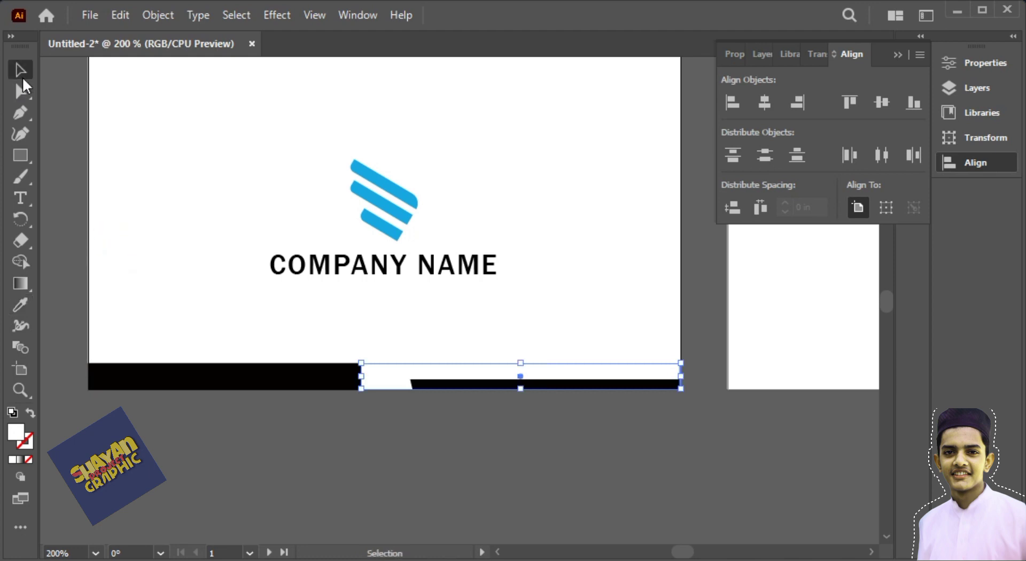
{"action": "double_click", "coordinate": [18, 433]}
{"action": "left_click", "coordinate": [284, 270]}
{"action": "left_click", "coordinate": [699, 270]}
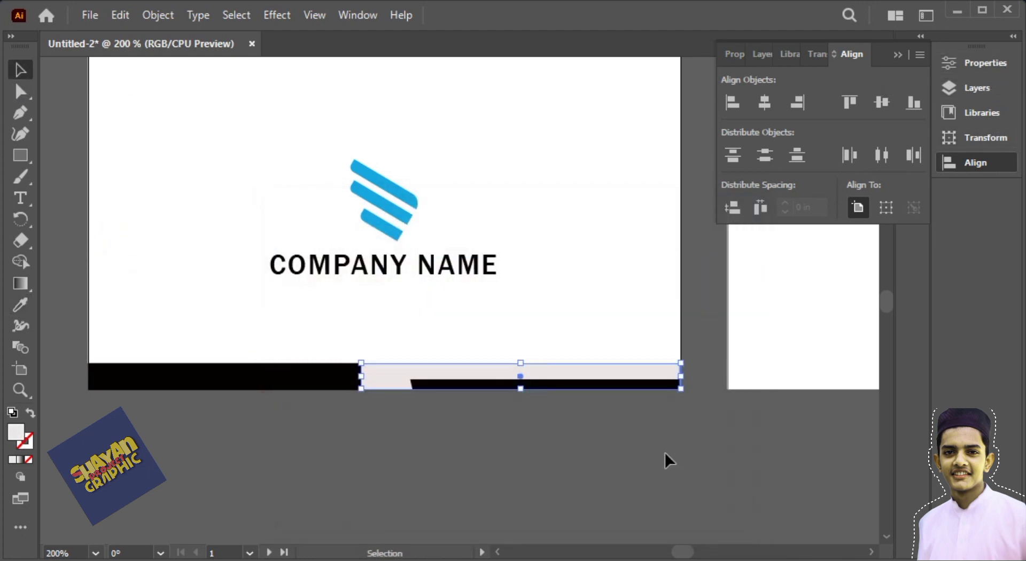
Bring the black curved strip in front of the light grey rectangle.
{"action": "left_click_drag", "start_coordinate": [651, 456], "coordinate": [648, 428]}
{"action": "right_click", "coordinate": [298, 351]}
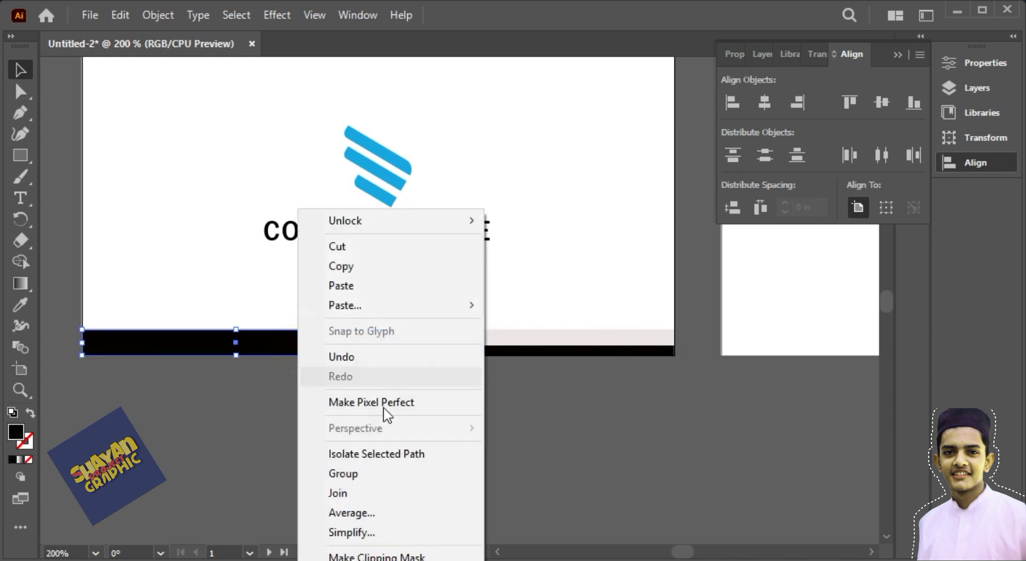
{"action": "left_click", "coordinate": [499, 493]}
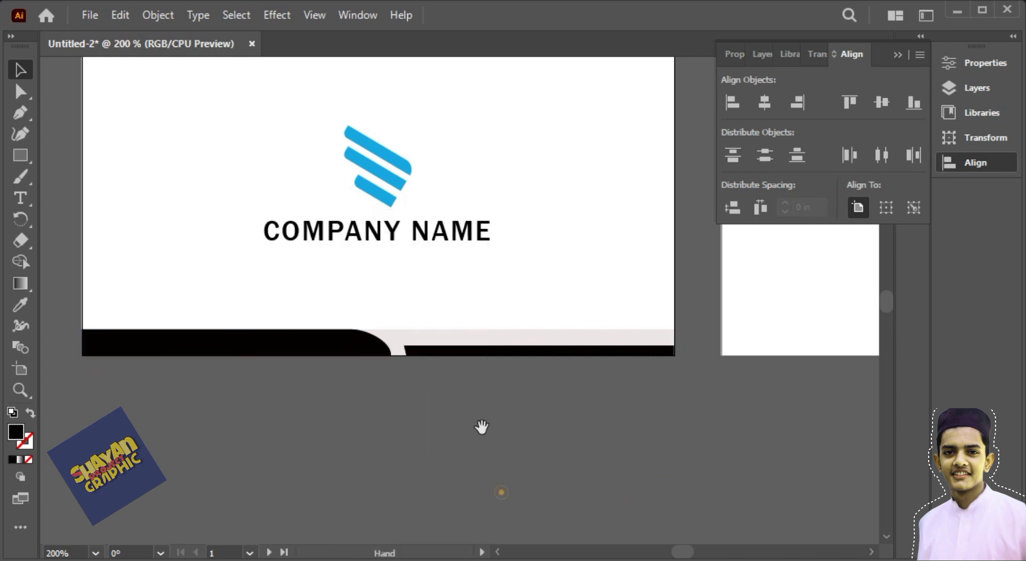
Fill the thin slanted strip along the card's bottom edge with the blue sampled from the logo.
{"action": "left_click_drag", "start_coordinate": [490, 381], "coordinate": [483, 426]}
{"action": "left_click", "coordinate": [496, 394]}
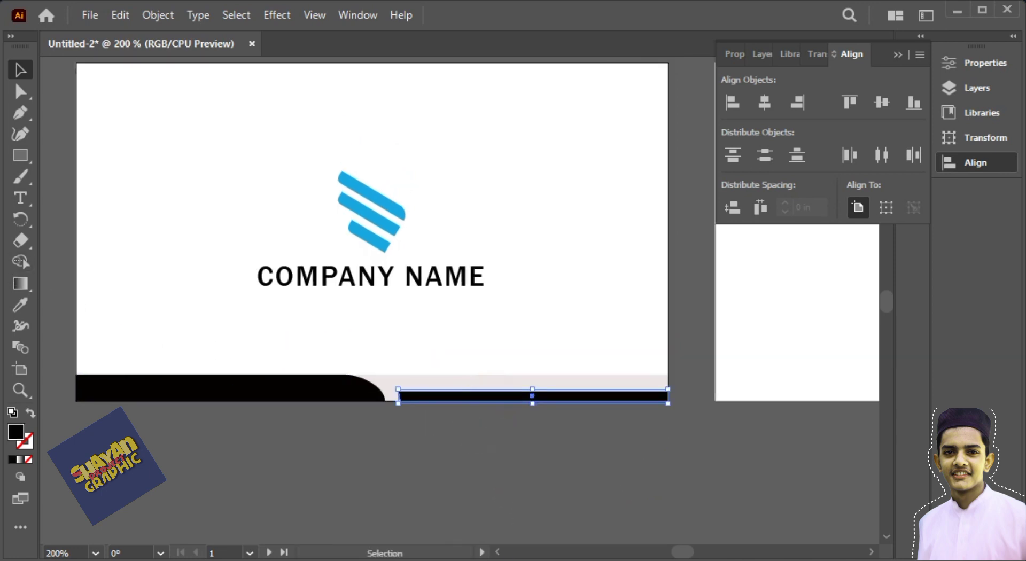
{"action": "left_click", "coordinate": [17, 304]}
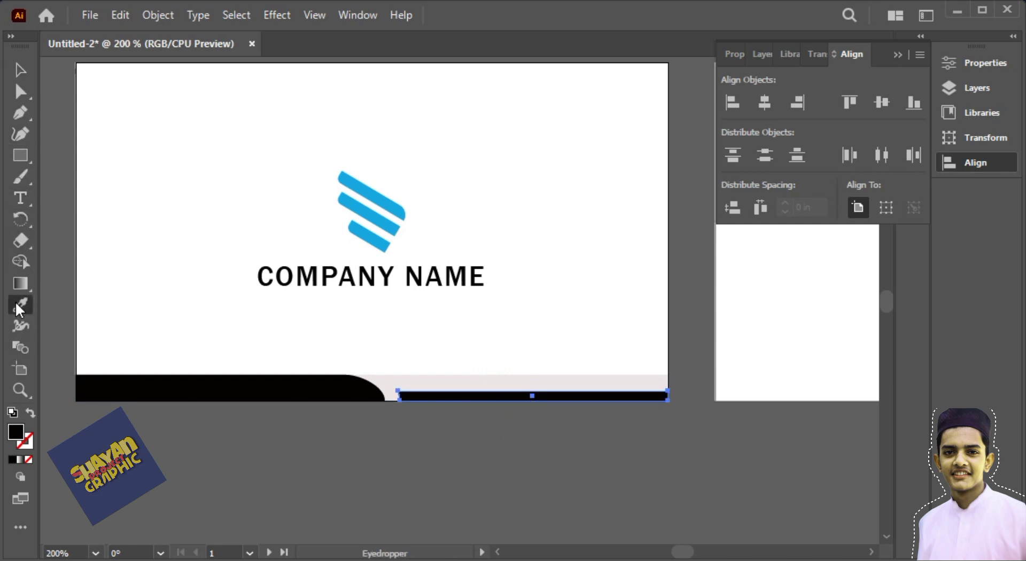
{"action": "left_click", "coordinate": [362, 178]}
{"action": "left_click", "coordinate": [21, 69]}
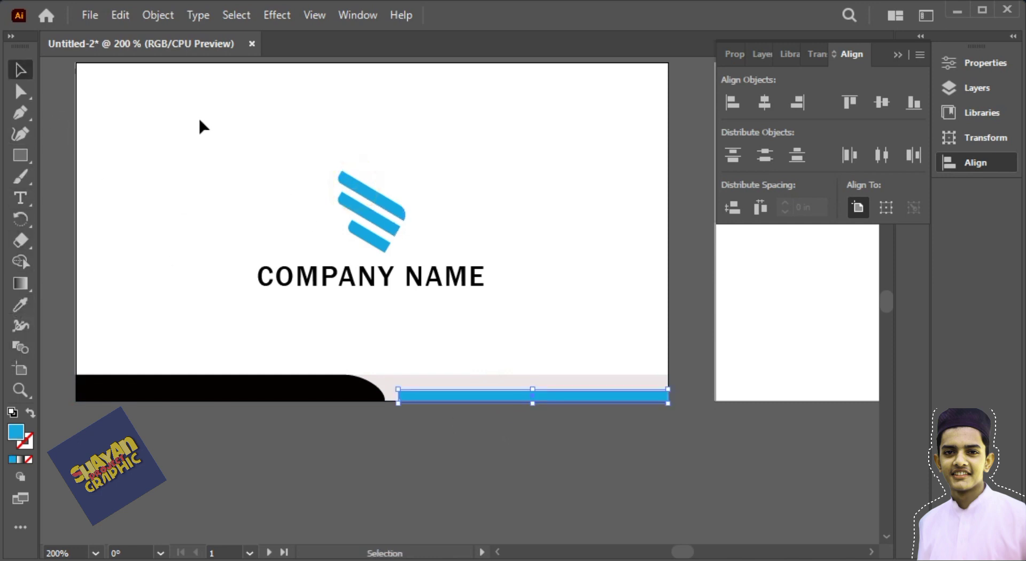
{"action": "left_click", "coordinate": [220, 128]}
Select all the artwork on the first card and ungroup it.
{"action": "key", "text": "ctrl+minus"}
{"action": "left_click_drag", "start_coordinate": [580, 392], "coordinate": [348, 388]}
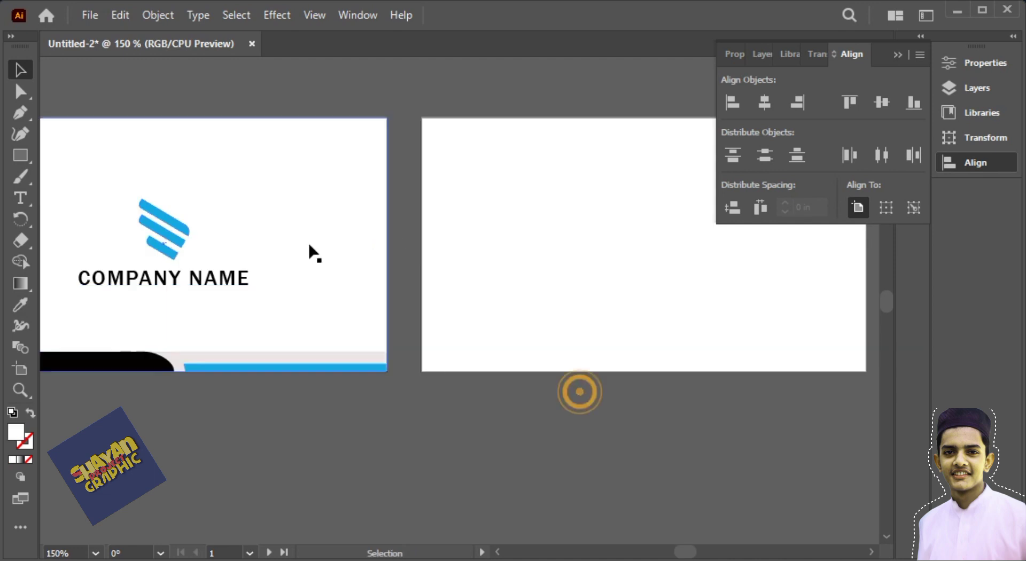
{"action": "key", "text": "ctrl+a"}
{"action": "left_click", "coordinate": [158, 231]}
{"action": "right_click", "coordinate": [209, 239]}
{"action": "left_click", "coordinate": [274, 469]}
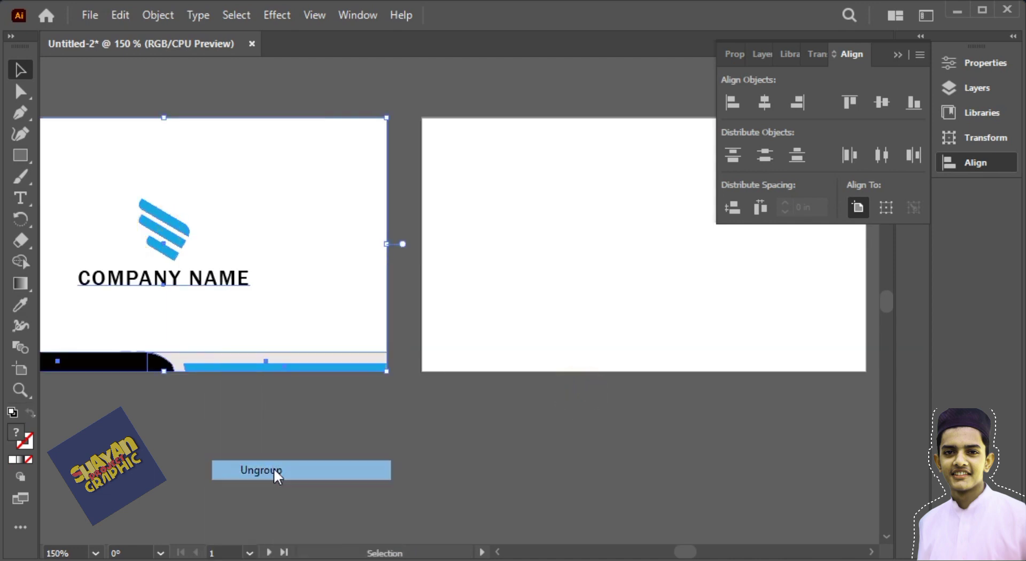
{"action": "left_click", "coordinate": [361, 460]}
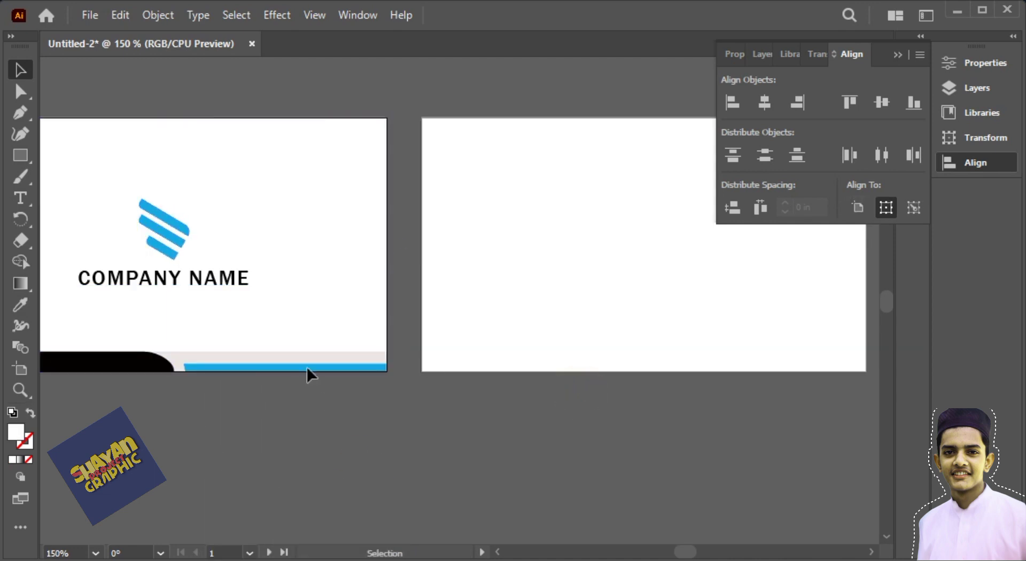
Draw a full-height rectangle about 2.36 in wide from the second artboard's left edge and fill it with the curved strip's black.
{"action": "left_click_drag", "start_coordinate": [557, 362], "coordinate": [428, 368]}
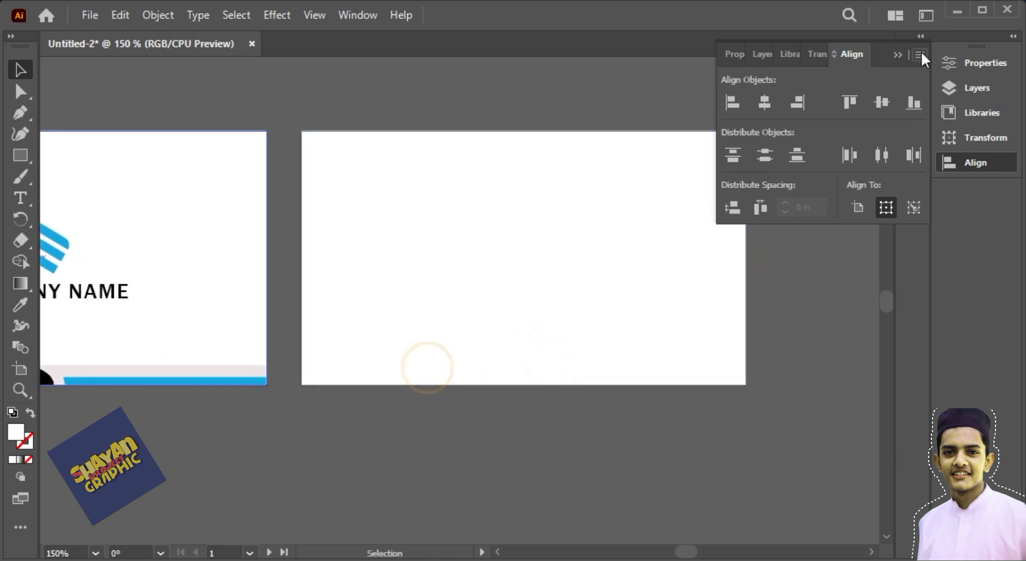
{"action": "left_click", "coordinate": [906, 53]}
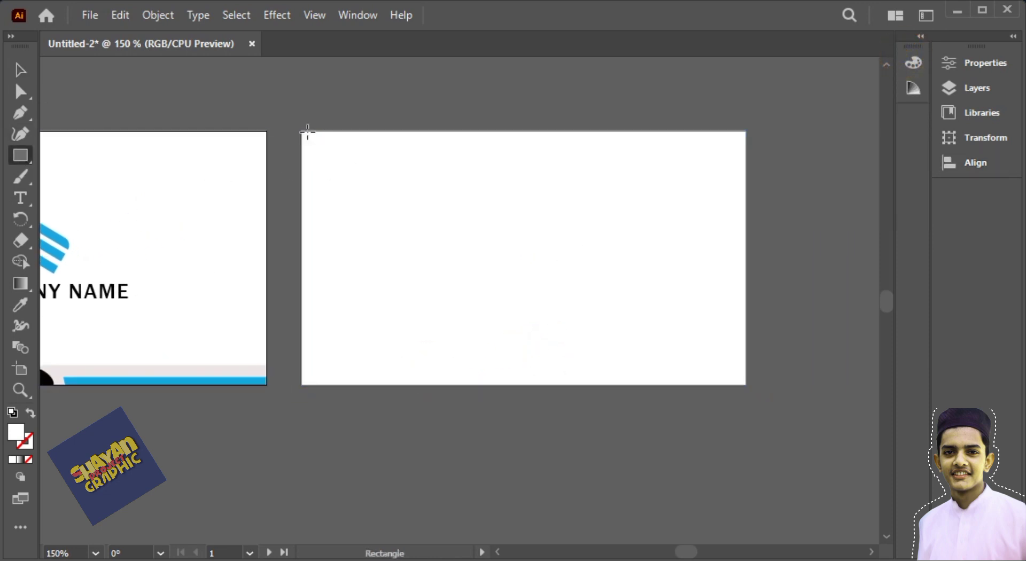
{"action": "left_click_drag", "start_coordinate": [302, 131], "coordinate": [601, 384]}
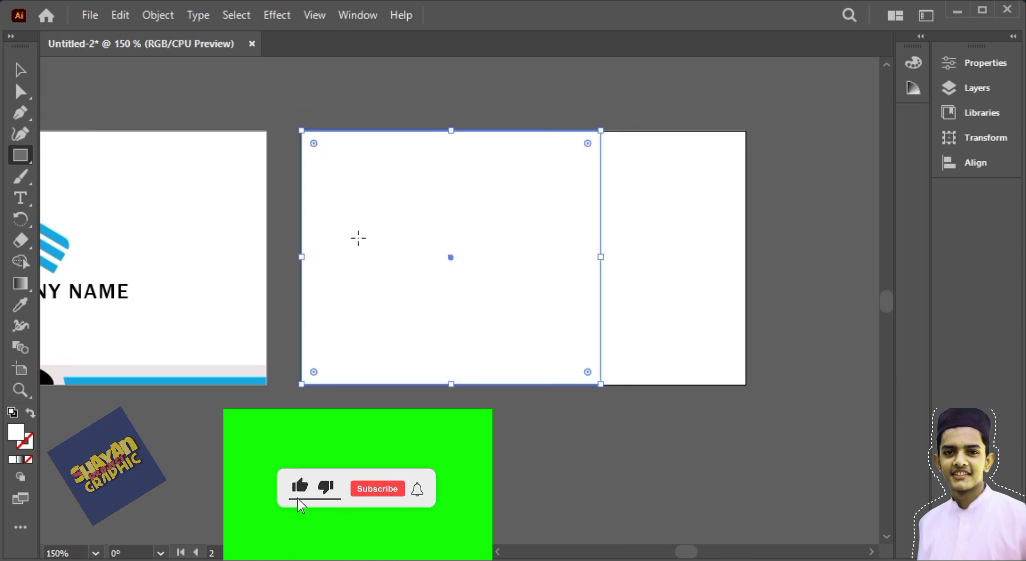
{"action": "left_click", "coordinate": [27, 303]}
{"action": "left_click", "coordinate": [44, 381]}
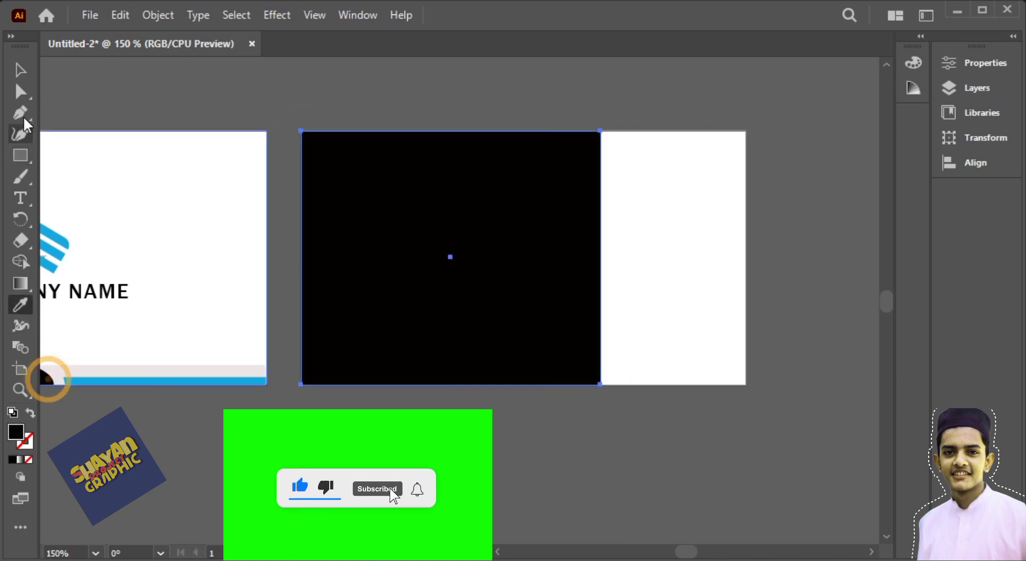
{"action": "key", "text": "v"}
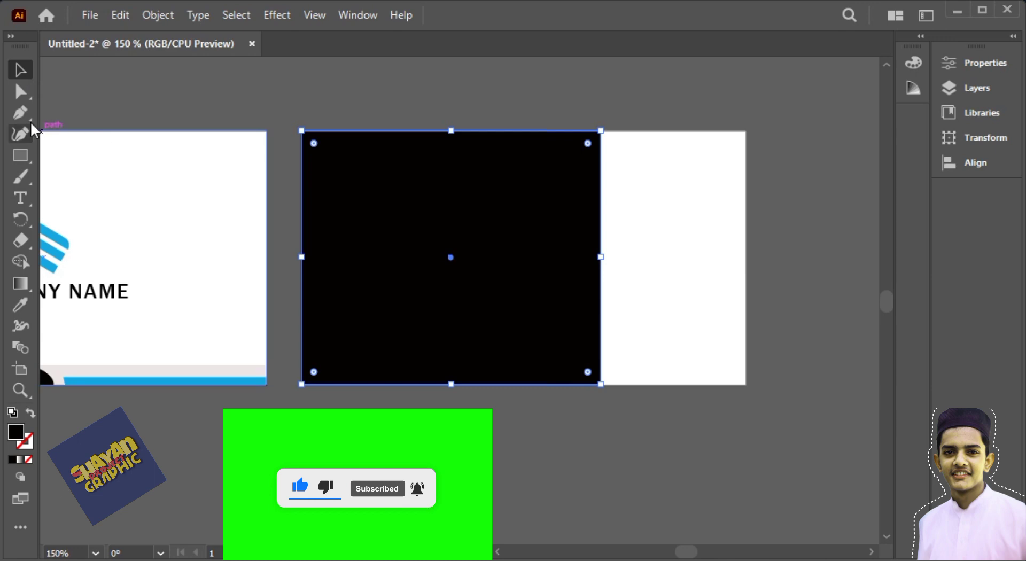
Add an anchor point at the middle of the black rectangle's right edge.
{"action": "left_click", "coordinate": [25, 99]}
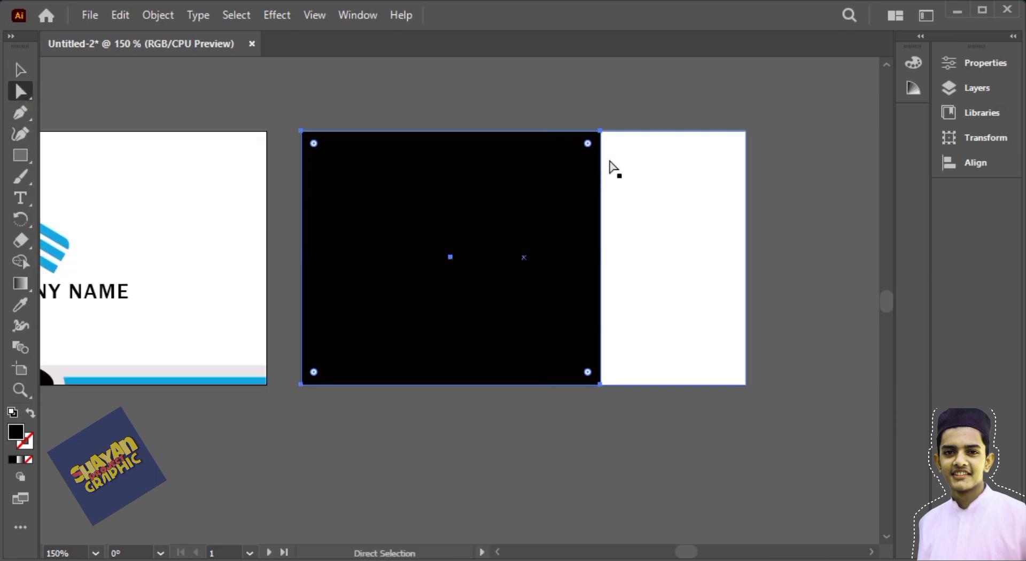
{"action": "left_click", "coordinate": [20, 129]}
{"action": "left_click", "coordinate": [18, 114]}
{"action": "left_click_drag", "start_coordinate": [19, 118], "coordinate": [114, 114]}
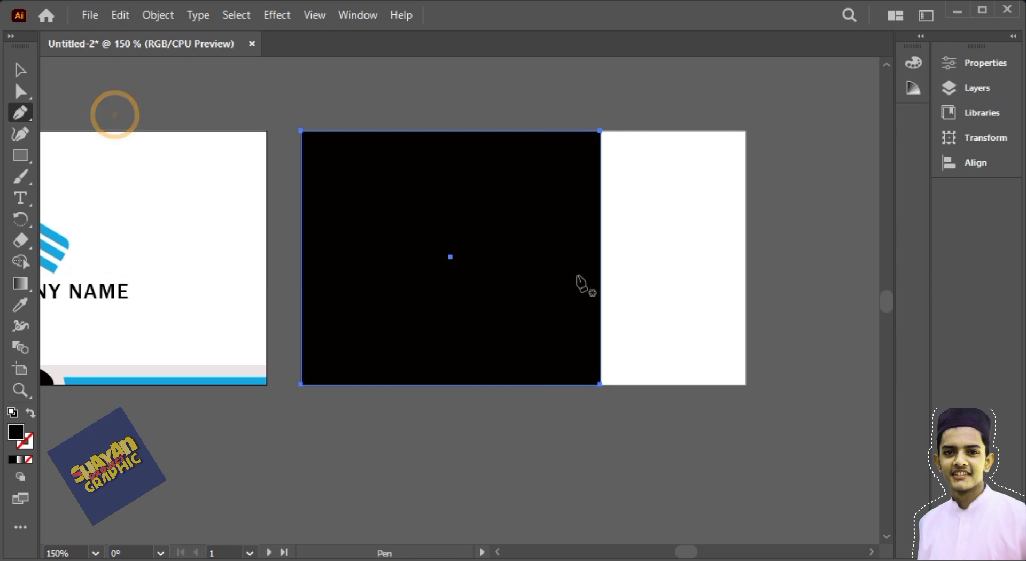
{"action": "left_click", "coordinate": [600, 257]}
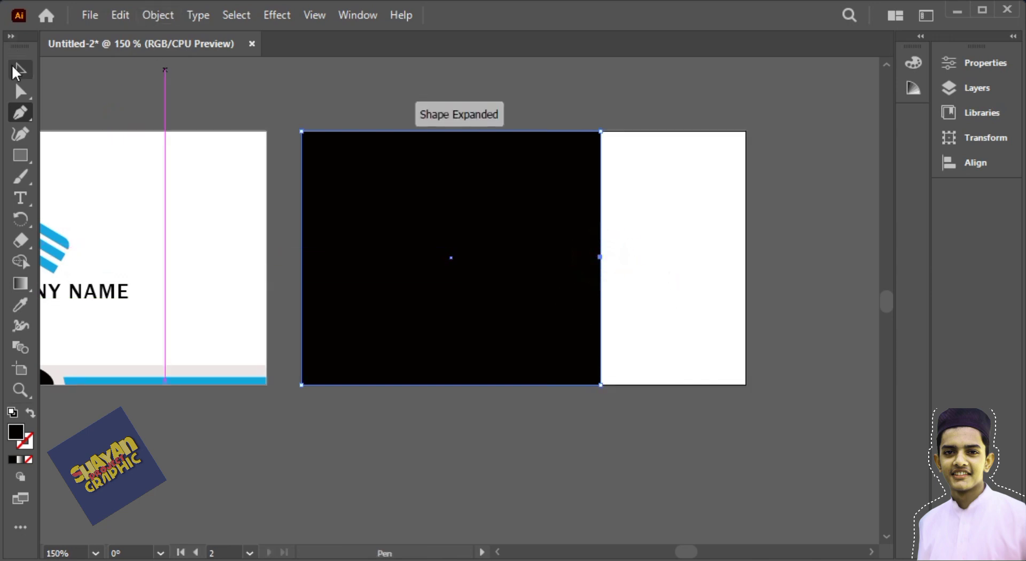
{"action": "key", "text": "v"}
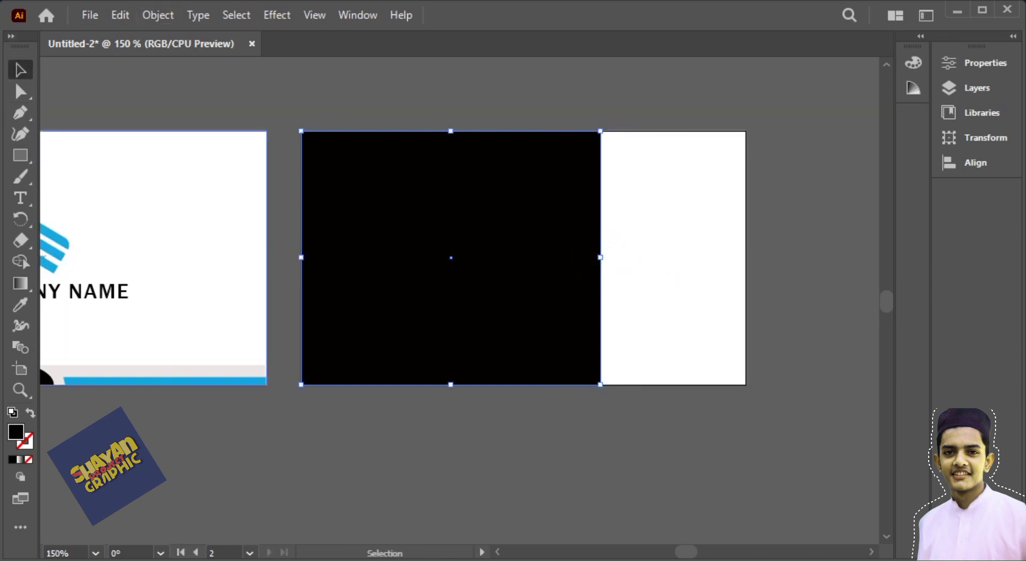
Move the black shape's upper-right and lower-right corners inward to about half its width, forming a right-pointing arrow.
{"action": "key", "text": "a"}
{"action": "left_click", "coordinate": [602, 134]}
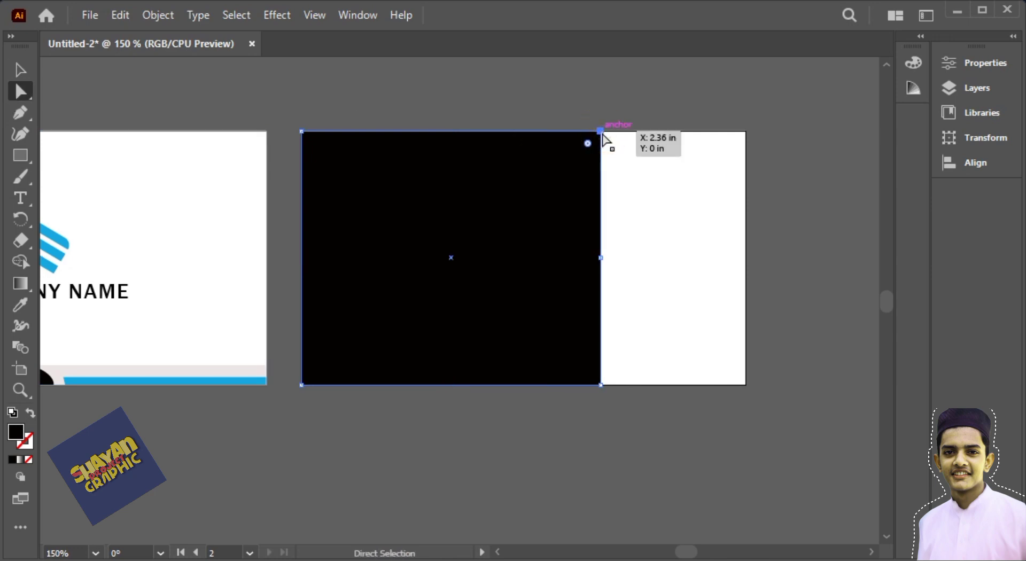
{"action": "left_click_drag", "start_coordinate": [604, 139], "coordinate": [452, 143]}
{"action": "left_click_drag", "start_coordinate": [602, 385], "coordinate": [448, 385]}
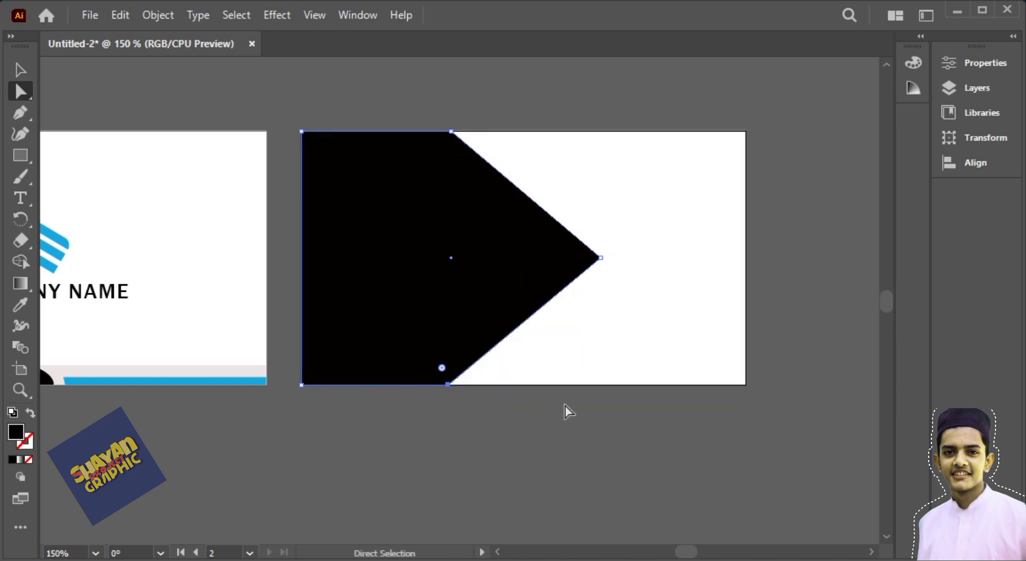
Shift the black arrow shape's tip slightly downward and round it off.
{"action": "left_click_drag", "start_coordinate": [600, 257], "coordinate": [554, 298]}
{"action": "left_click", "coordinate": [585, 453]}
{"action": "left_click_drag", "start_coordinate": [586, 453], "coordinate": [582, 427]}
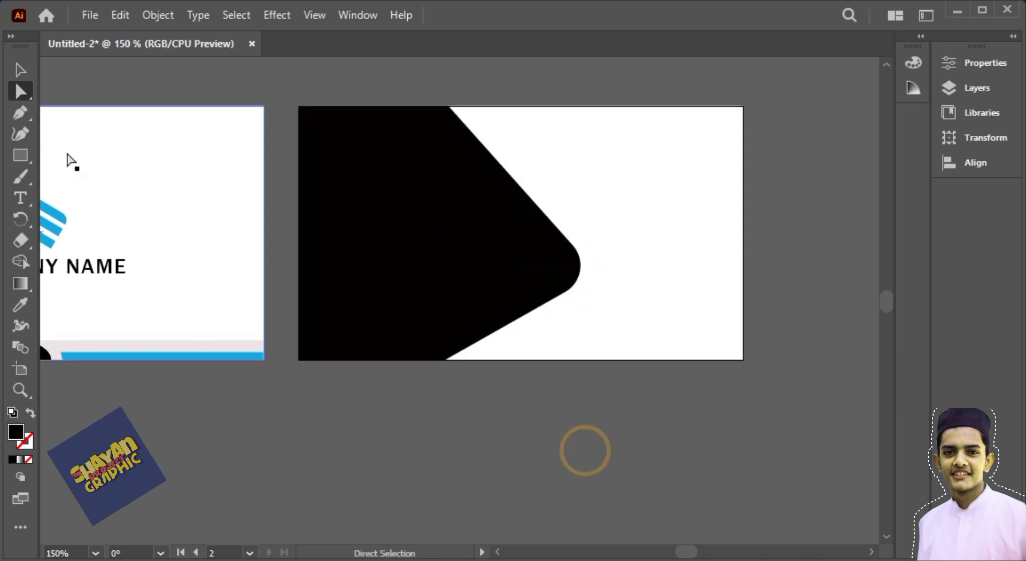
{"action": "left_click", "coordinate": [456, 464]}
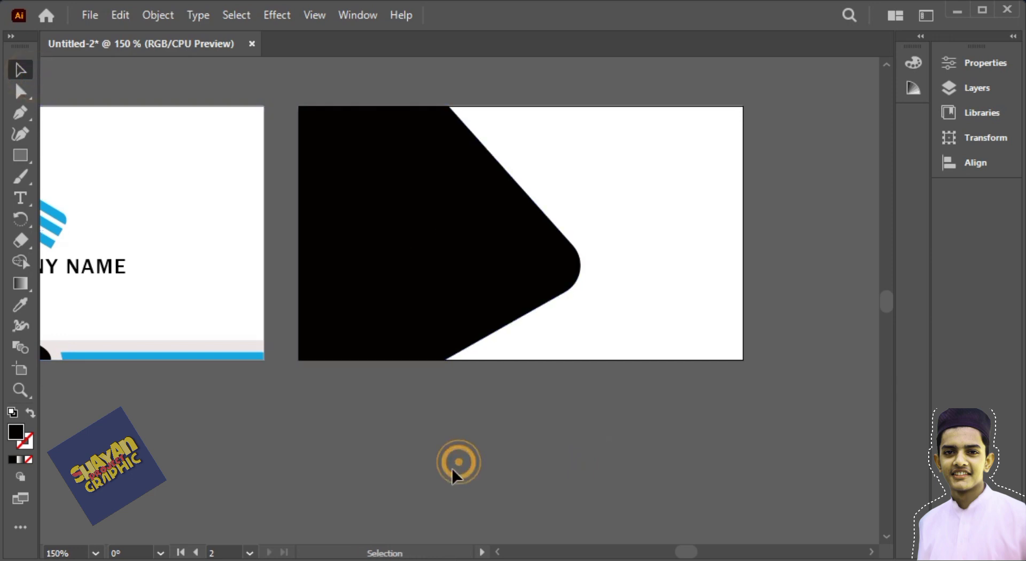
Draw a wide, low black rectangle across the upper part of the arrow shape, extending past its slanted edge.
{"action": "left_click", "coordinate": [449, 275]}
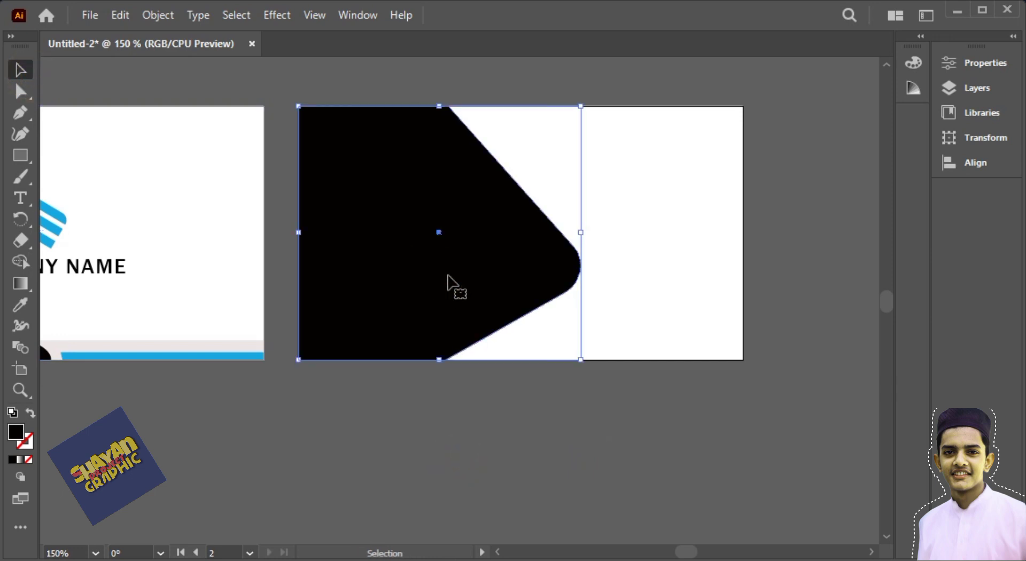
{"action": "left_click", "coordinate": [20, 157]}
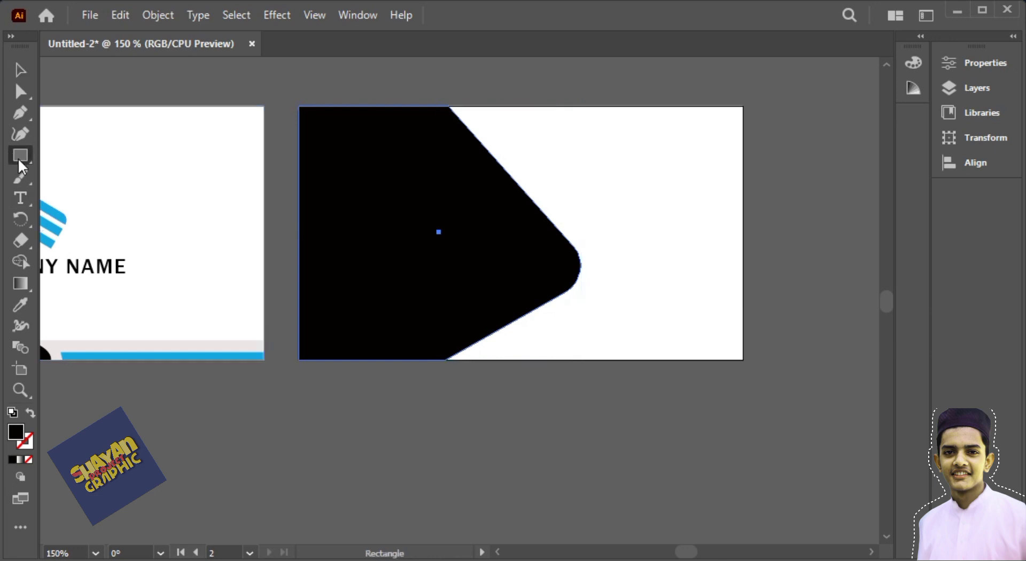
{"action": "left_click_drag", "start_coordinate": [327, 156], "coordinate": [546, 203]}
Round the new bar's upper-right corner to the bar's full height.
{"action": "left_click", "coordinate": [21, 92]}
{"action": "left_click", "coordinate": [549, 138]}
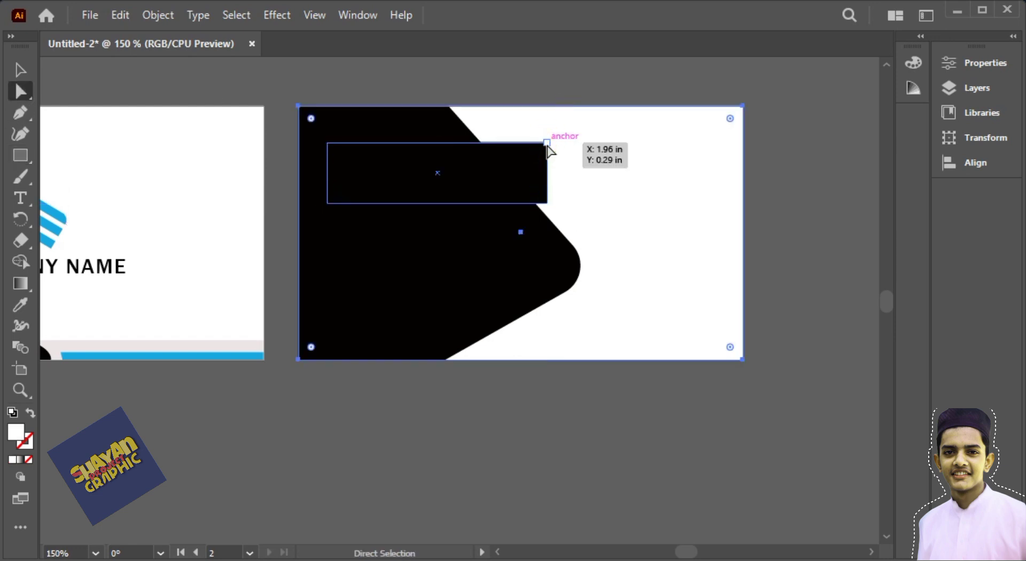
{"action": "left_click", "coordinate": [547, 143]}
{"action": "left_click_drag", "start_coordinate": [534, 154], "coordinate": [537, 270]}
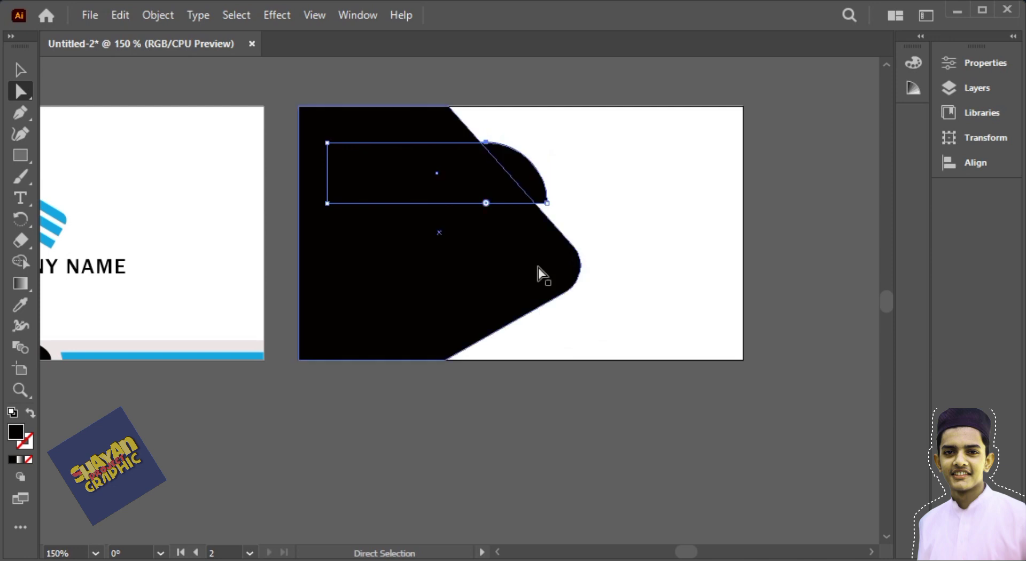
{"action": "left_click", "coordinate": [21, 122]}
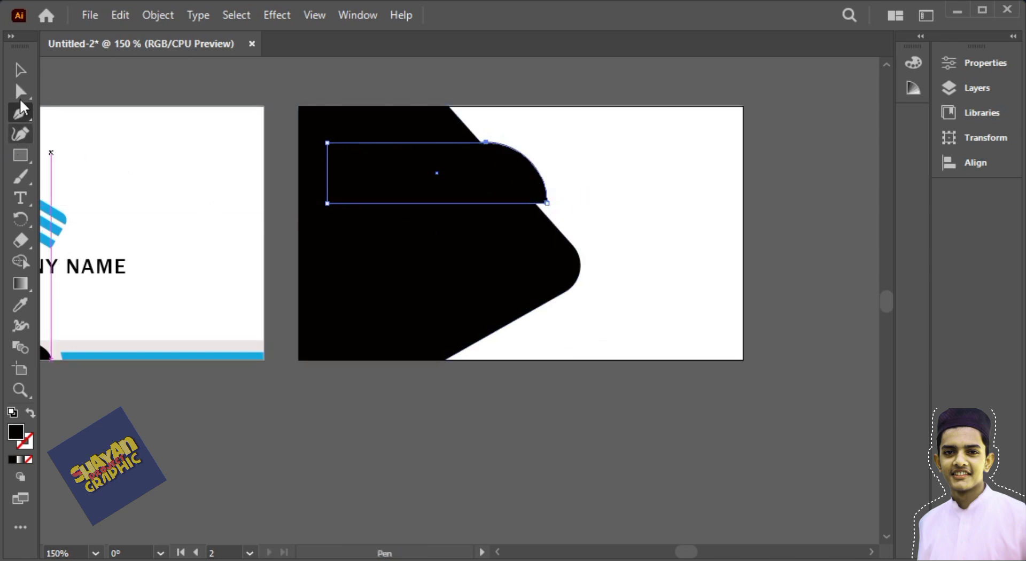
{"action": "key", "text": "v"}
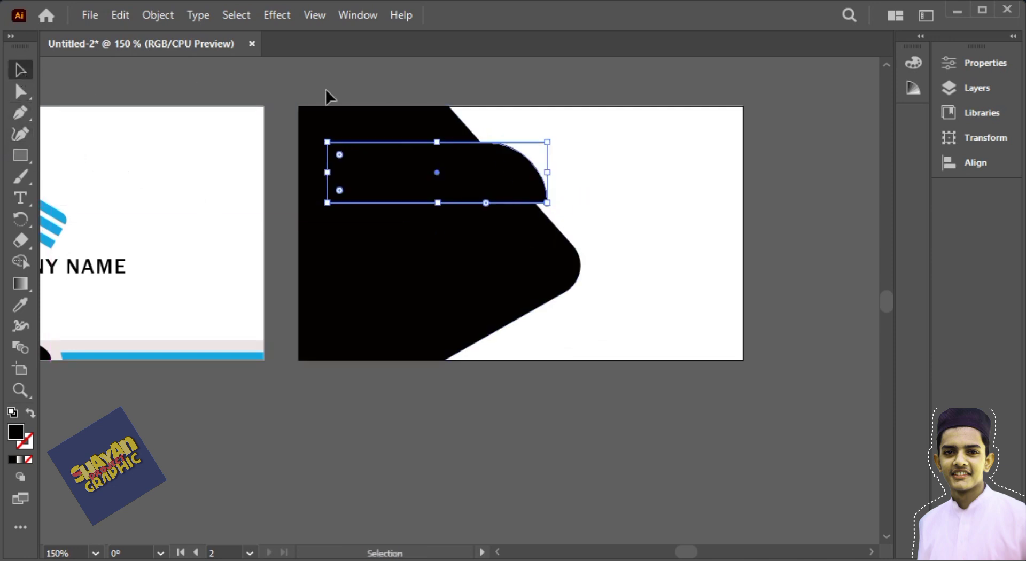
Fill the rounded bar with the blue sampled from the first card's bottom strip.
{"action": "left_click", "coordinate": [19, 306]}
{"action": "left_click", "coordinate": [171, 352]}
{"action": "key", "text": "v"}
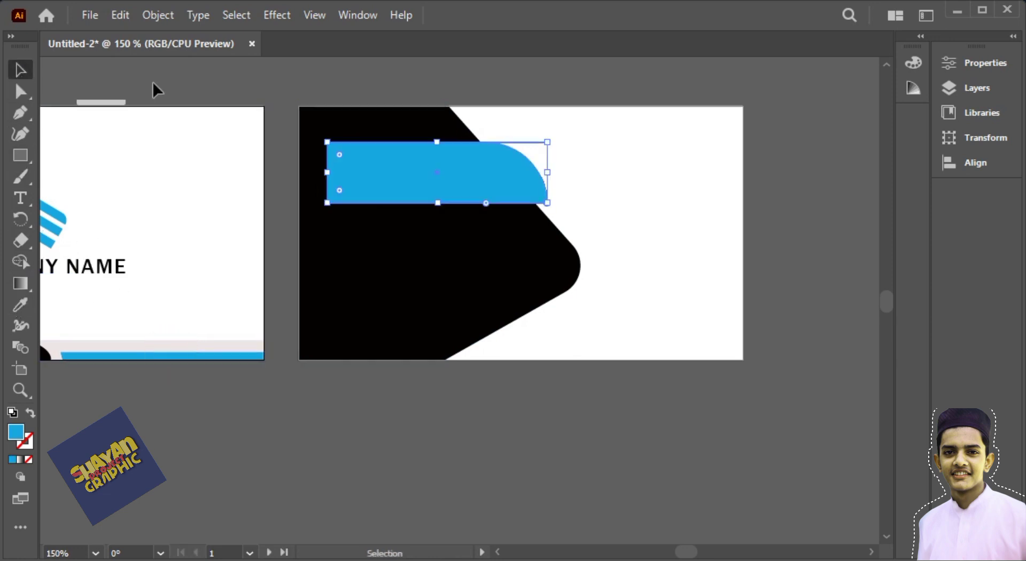
{"action": "left_click", "coordinate": [190, 91]}
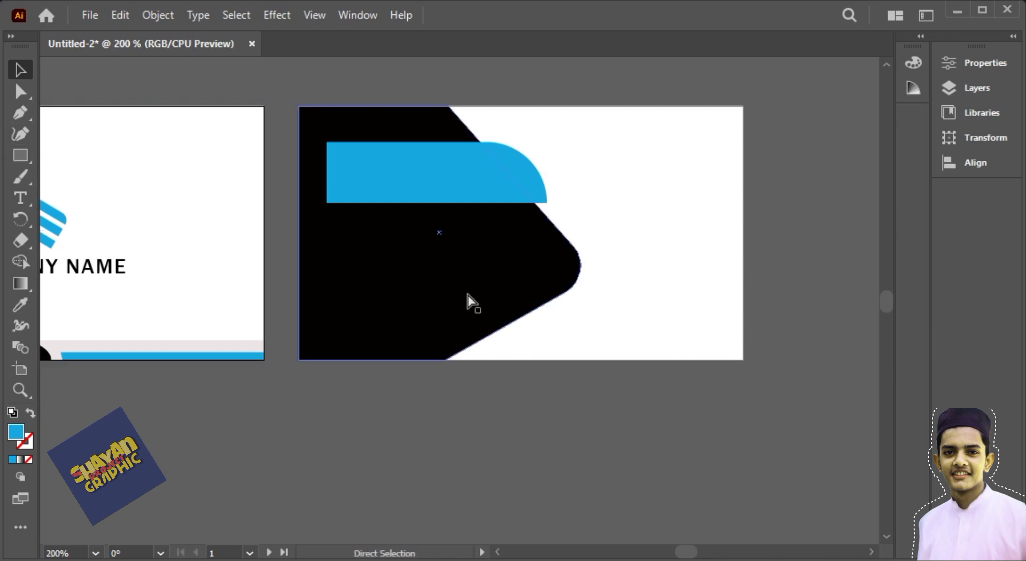
Reduce the rounding of the blue bar's upper-right corner, leaving a short straight edge beneath the curve.
{"action": "key", "text": "ctrl+plus"}
{"action": "left_click_drag", "start_coordinate": [627, 202], "coordinate": [558, 252]}
{"action": "left_click", "coordinate": [23, 100]}
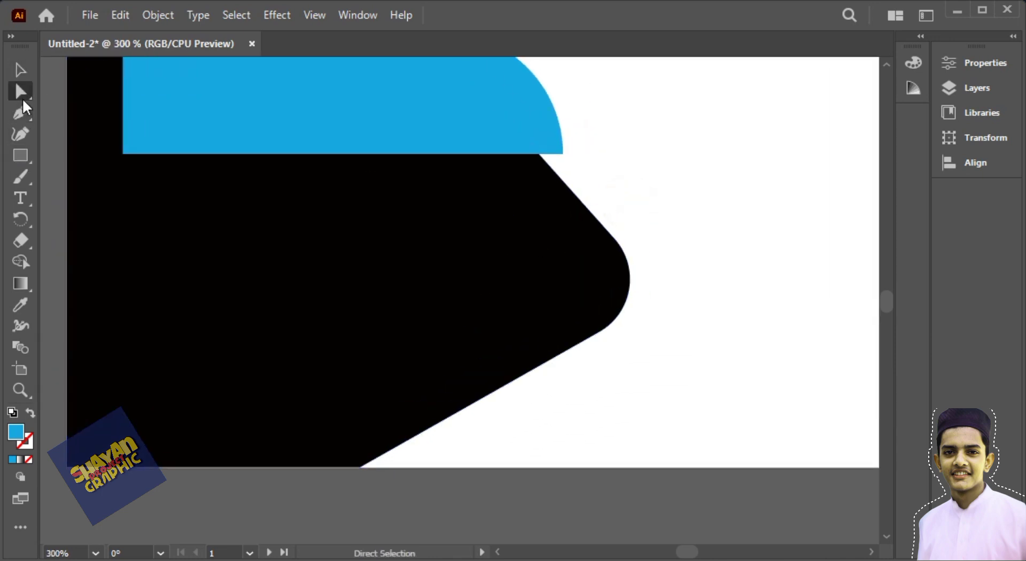
{"action": "left_click", "coordinate": [558, 152]}
{"action": "scroll", "coordinate": [547, 112], "scroll_direction": "up", "scroll_amount": 2}
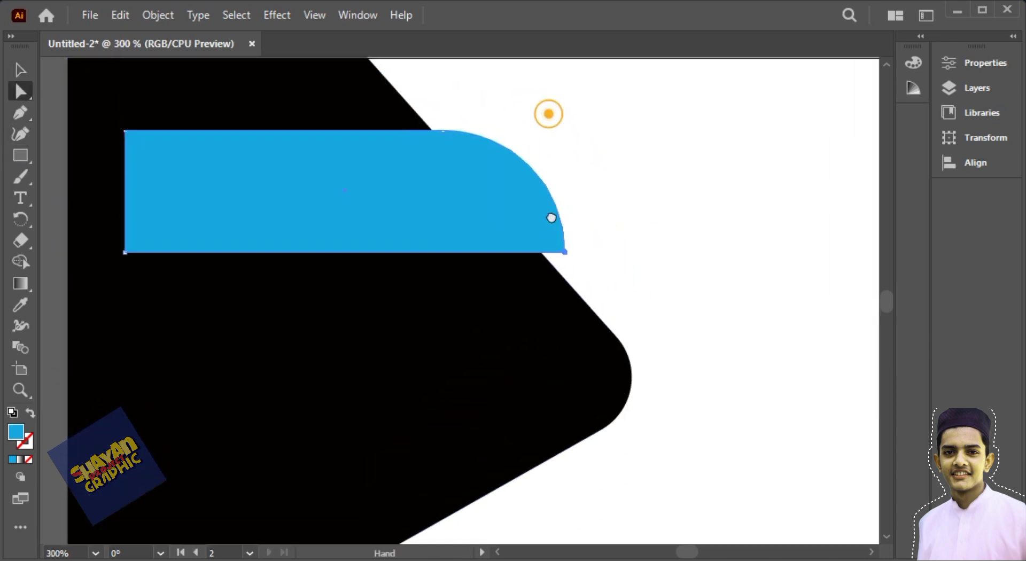
{"action": "left_click", "coordinate": [446, 133]}
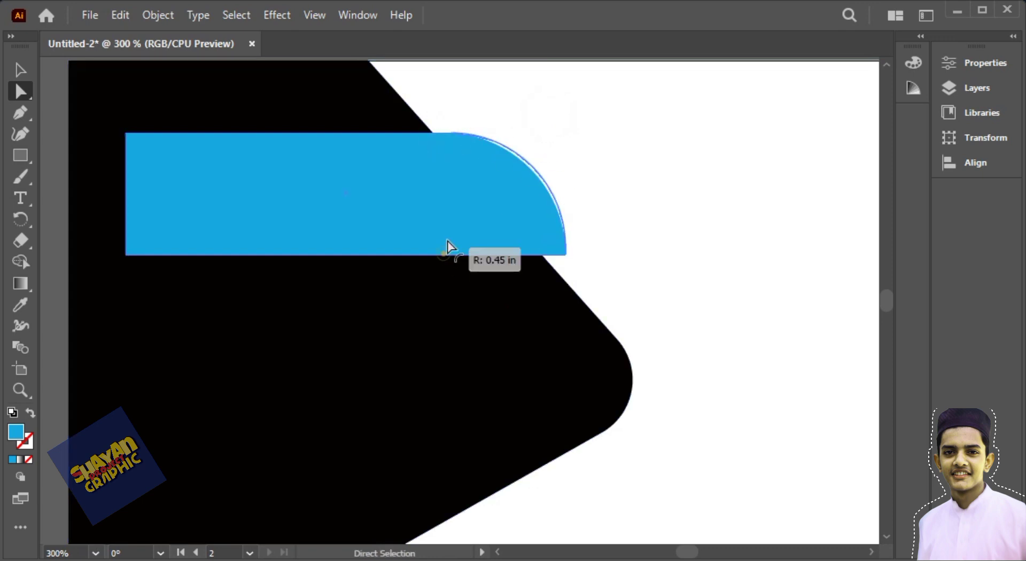
{"action": "left_click_drag", "start_coordinate": [448, 242], "coordinate": [499, 210]}
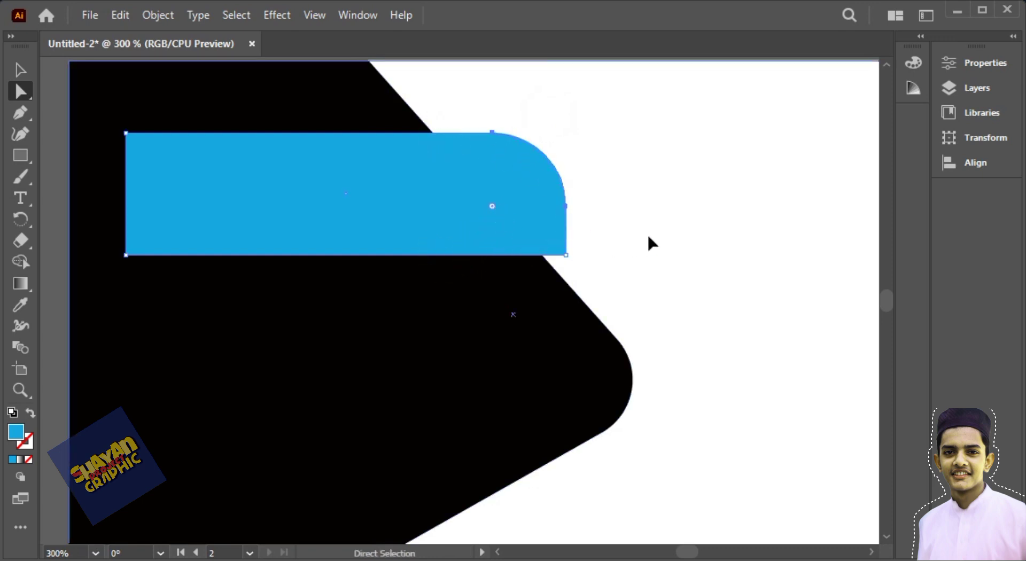
Draw a closed white Pen shape from the blue bar's lower-right corner straight down to the card's bottom edge and back across the arrow.
{"action": "left_click", "coordinate": [649, 237]}
{"action": "key", "text": "space"}
{"action": "left_click_drag", "start_coordinate": [609, 285], "coordinate": [626, 208]}
{"action": "left_click", "coordinate": [15, 119]}
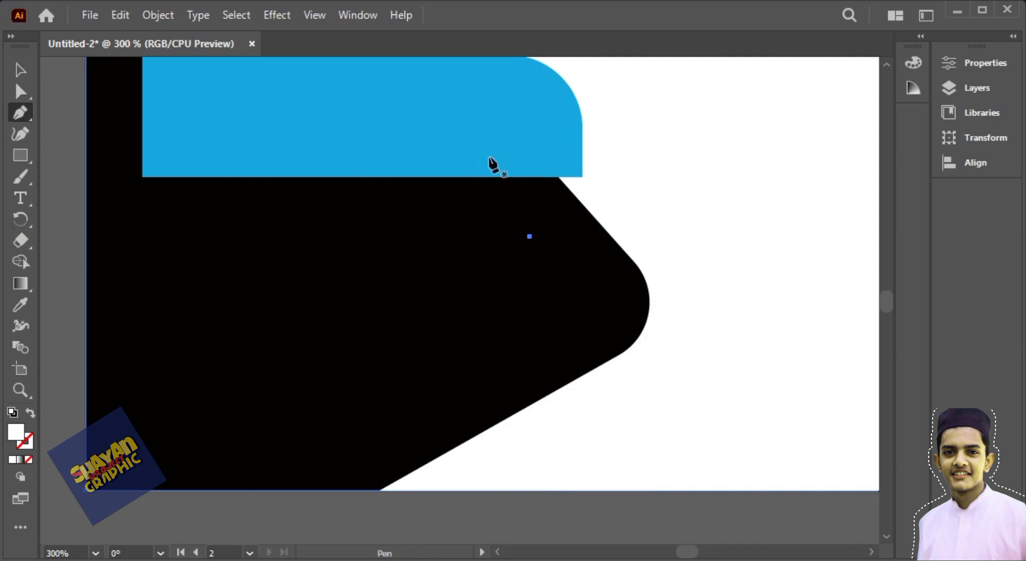
{"action": "left_click", "coordinate": [583, 177]}
{"action": "key", "text": "space"}
{"action": "left_click_drag", "start_coordinate": [586, 306], "coordinate": [587, 236]}
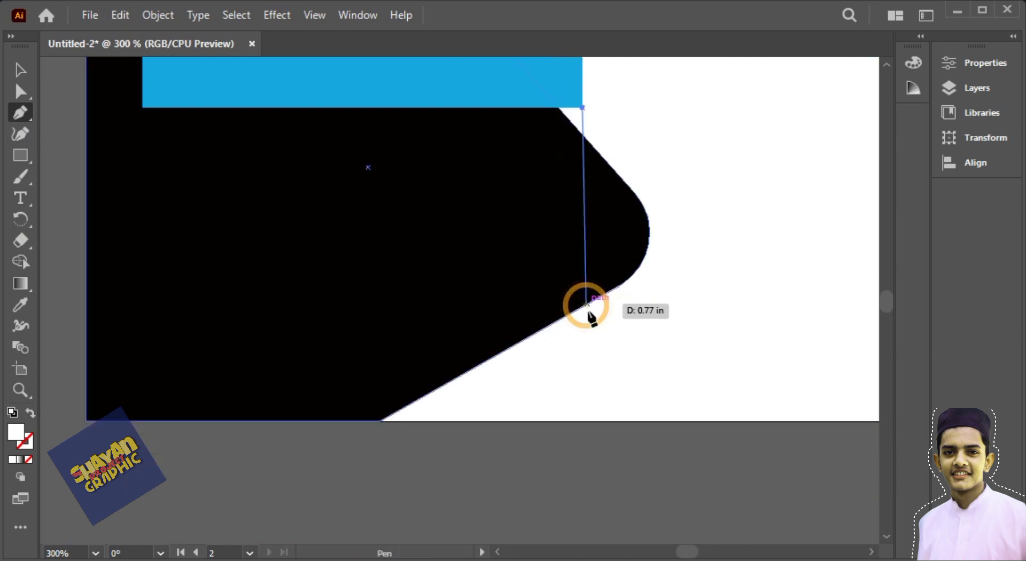
{"action": "left_click", "coordinate": [582, 421]}
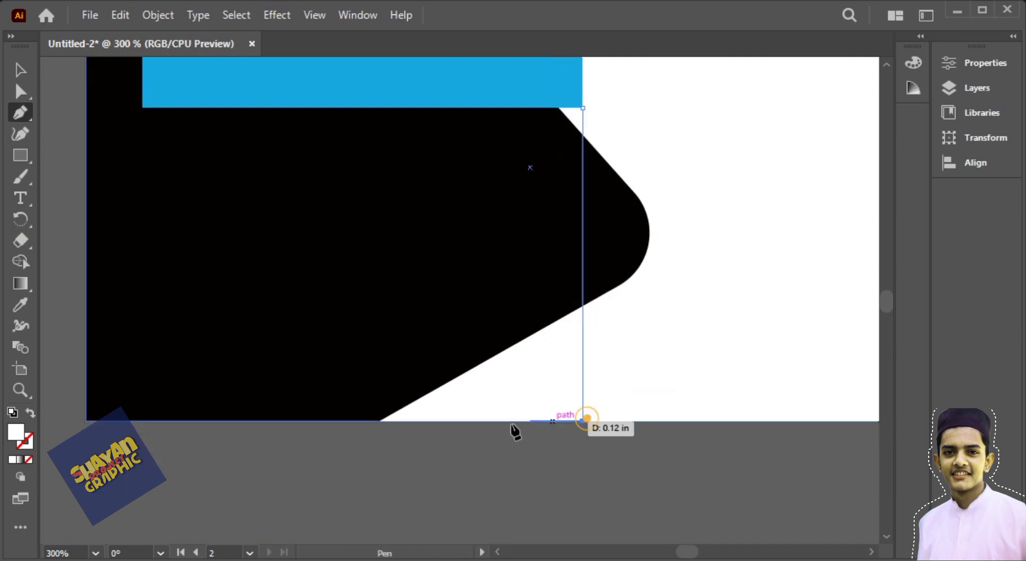
{"action": "left_click", "coordinate": [372, 422]}
{"action": "left_click", "coordinate": [372, 299]}
{"action": "left_click", "coordinate": [458, 211]}
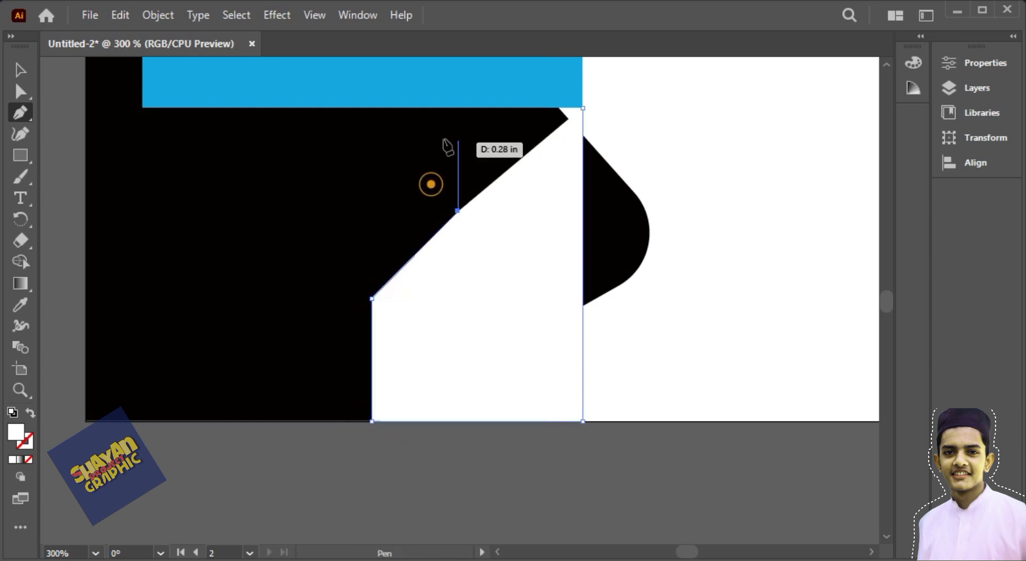
{"action": "left_click", "coordinate": [458, 133]}
{"action": "left_click", "coordinate": [493, 101]}
{"action": "left_click", "coordinate": [583, 107]}
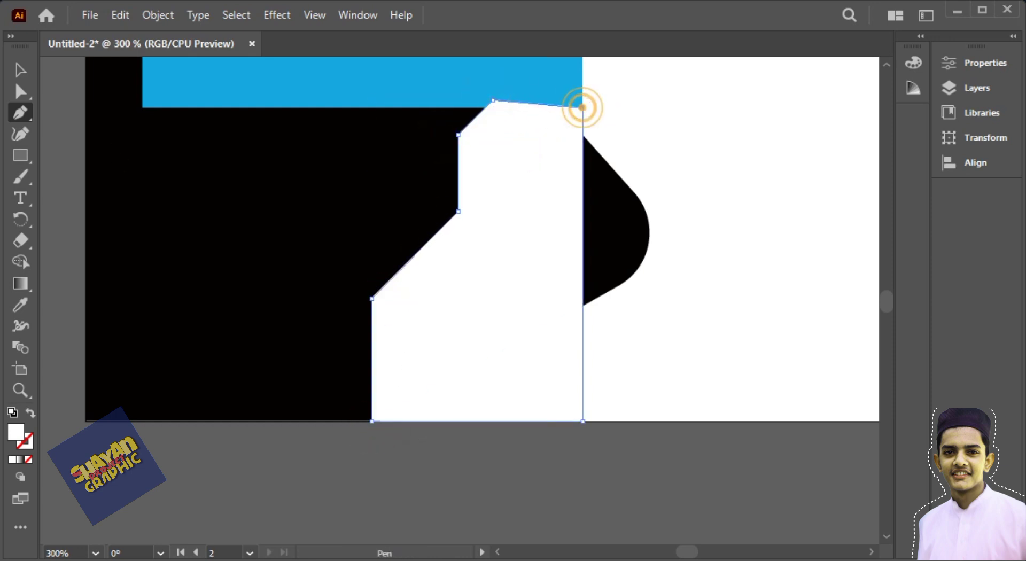
Send the new white shape to the back of the stack, behind the black arrow shape.
{"action": "left_click", "coordinate": [13, 75]}
{"action": "right_click", "coordinate": [511, 144]}
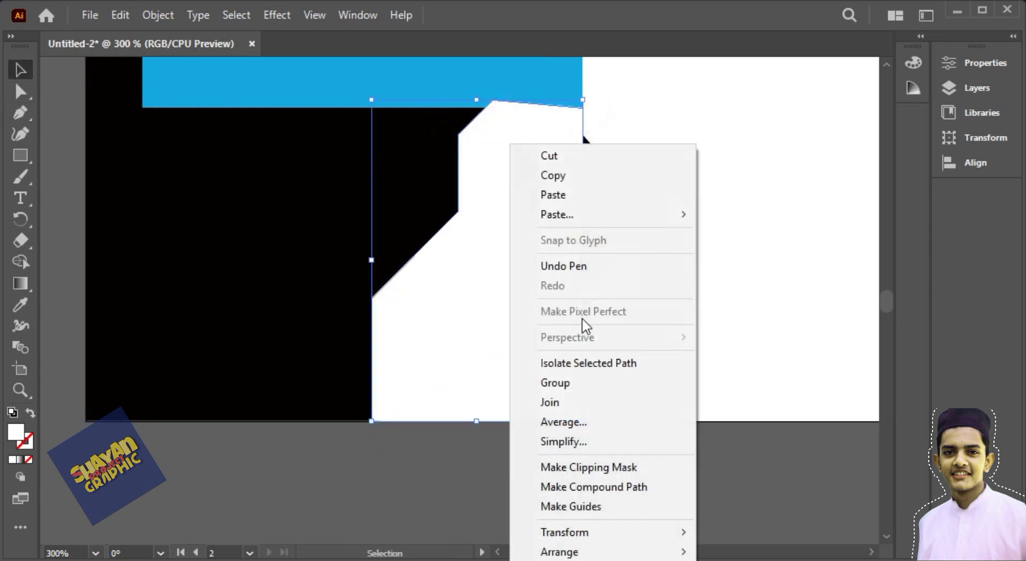
{"action": "mouse_move", "coordinate": [565, 557]}
{"action": "left_click", "coordinate": [755, 552]}
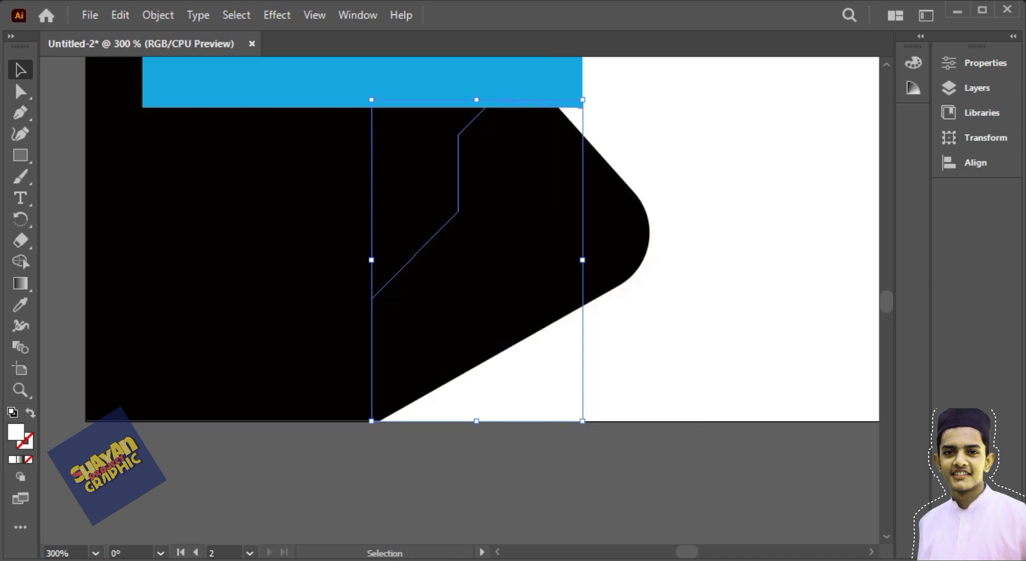
Fill the shape with the blue bar's color and raise it above the white background while keeping it behind the black arrow.
{"action": "left_click", "coordinate": [20, 307]}
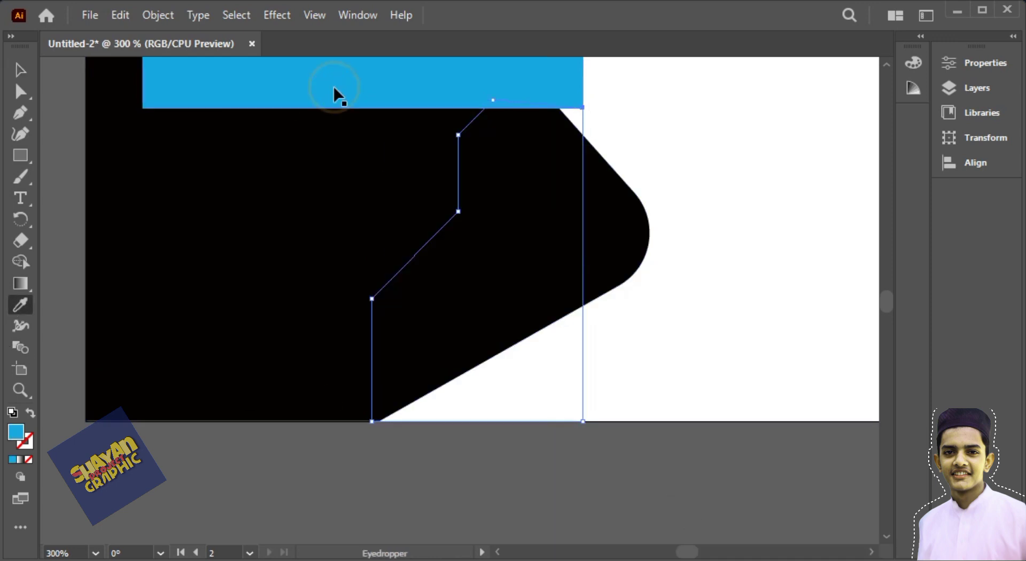
{"action": "key", "text": "ctrl+minus"}
{"action": "key", "text": "ctrl+minus"}
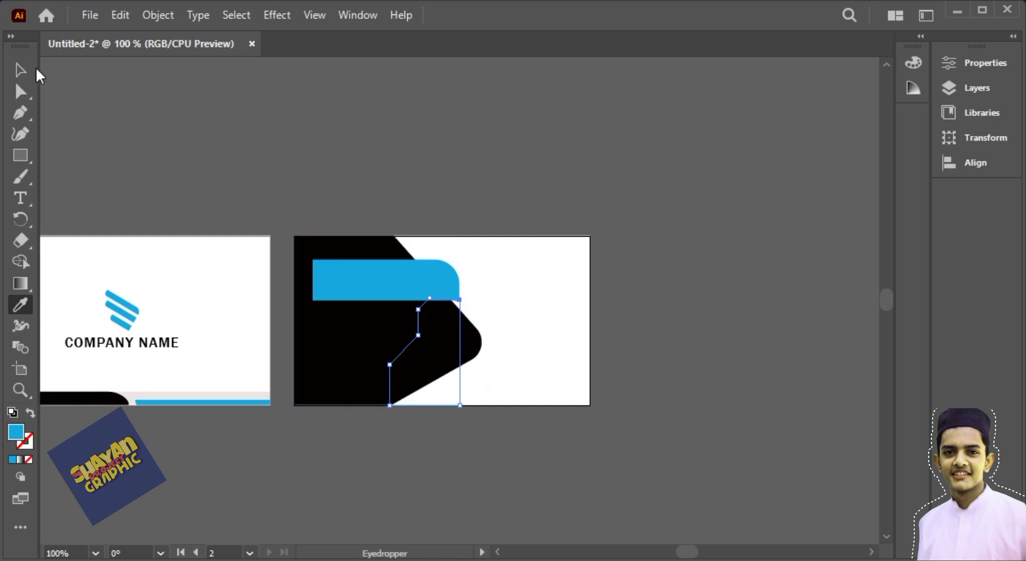
{"action": "right_click", "coordinate": [415, 391]}
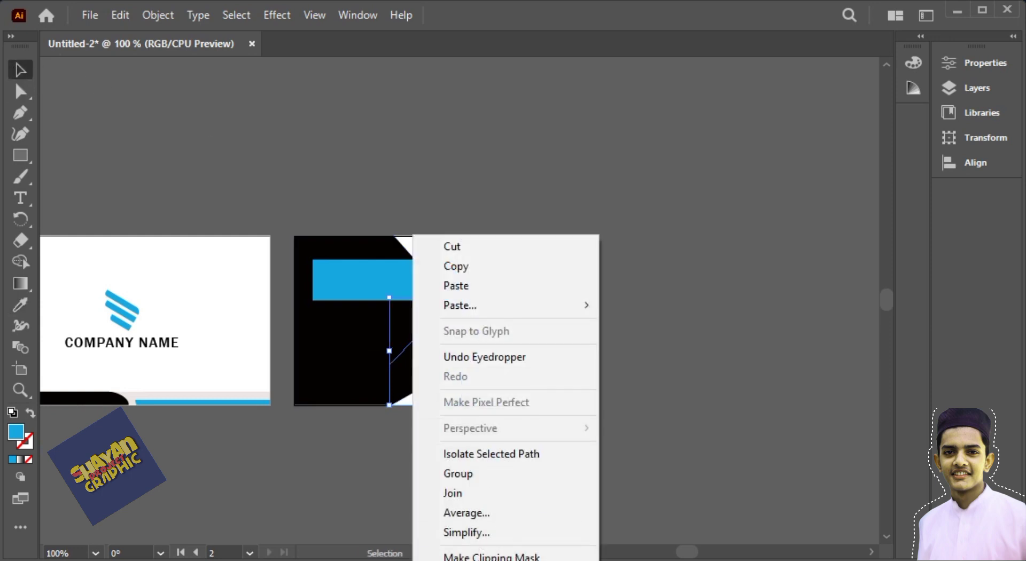
{"action": "left_click", "coordinate": [644, 453]}
{"action": "left_click", "coordinate": [644, 453]}
{"action": "key", "text": "space"}
{"action": "left_click_drag", "start_coordinate": [610, 472], "coordinate": [616, 445]}
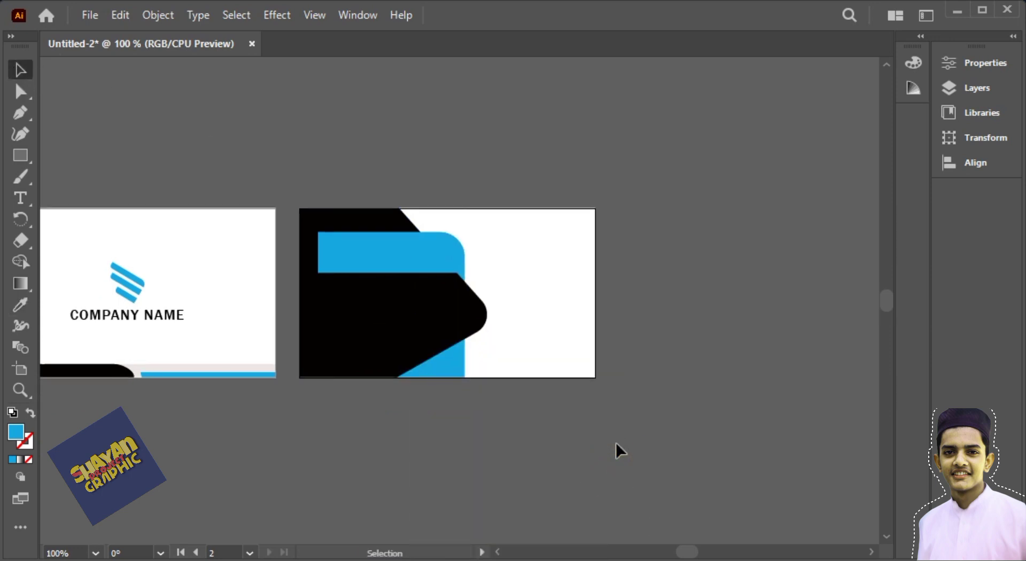
Examine the edges where the blue bar and the blue shape meet the black arrow.
{"action": "key", "text": "ctrl+plus"}
{"action": "key", "text": "ctrl+plus"}
{"action": "key", "text": "ctrl+plus"}
{"action": "key", "text": "space"}
{"action": "left_click_drag", "start_coordinate": [584, 352], "coordinate": [633, 258]}
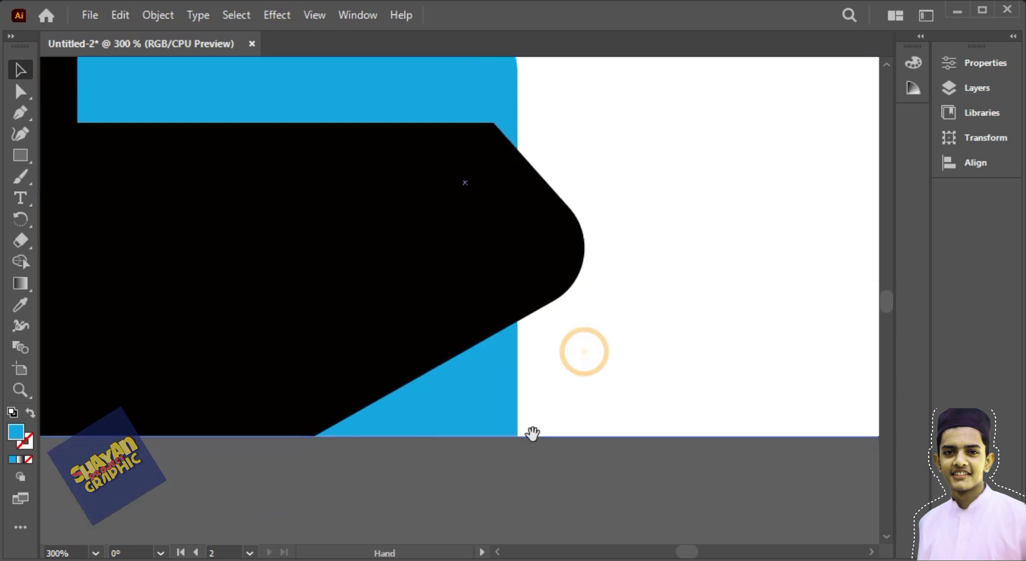
{"action": "left_click_drag", "start_coordinate": [533, 433], "coordinate": [565, 499]}
{"action": "left_click", "coordinate": [528, 156]}
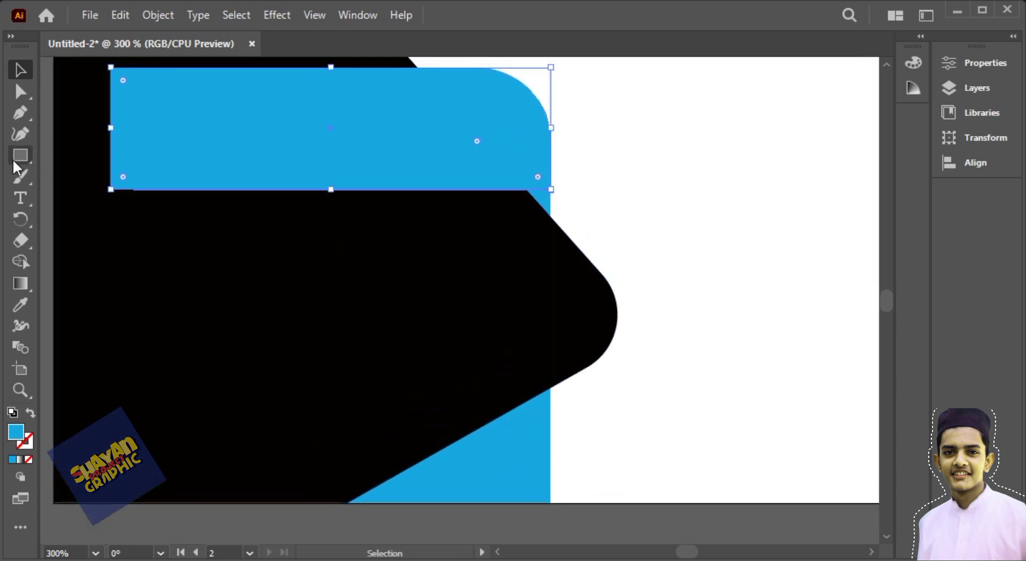
{"action": "left_click", "coordinate": [726, 201]}
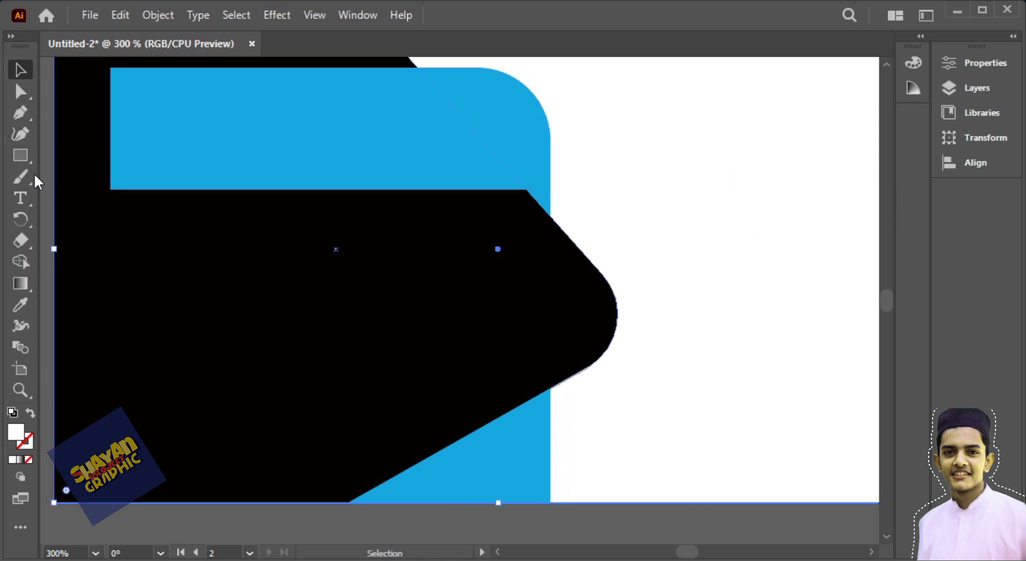
{"action": "key", "text": "ctrl+minus"}
{"action": "key", "text": "ctrl+minus"}
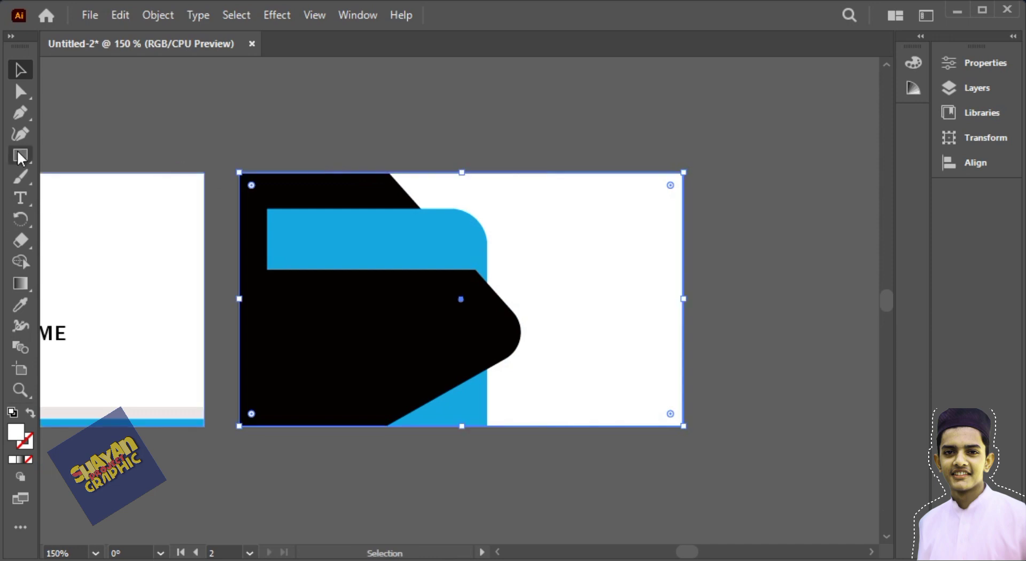
Add the title text "SHAYAN PROJECT" with "GRAPHIC" on a second line, placed on the blue bar.
{"action": "left_click", "coordinate": [21, 197]}
{"action": "left_click", "coordinate": [369, 115]}
{"action": "type", "text": "S"}
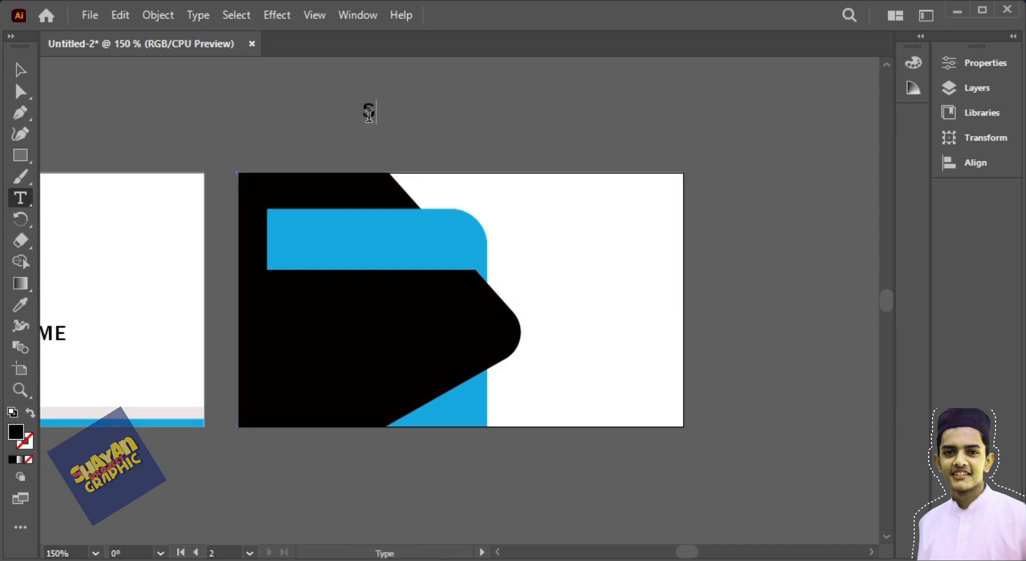
{"action": "type", "text": "HAYAN PROJECT"}
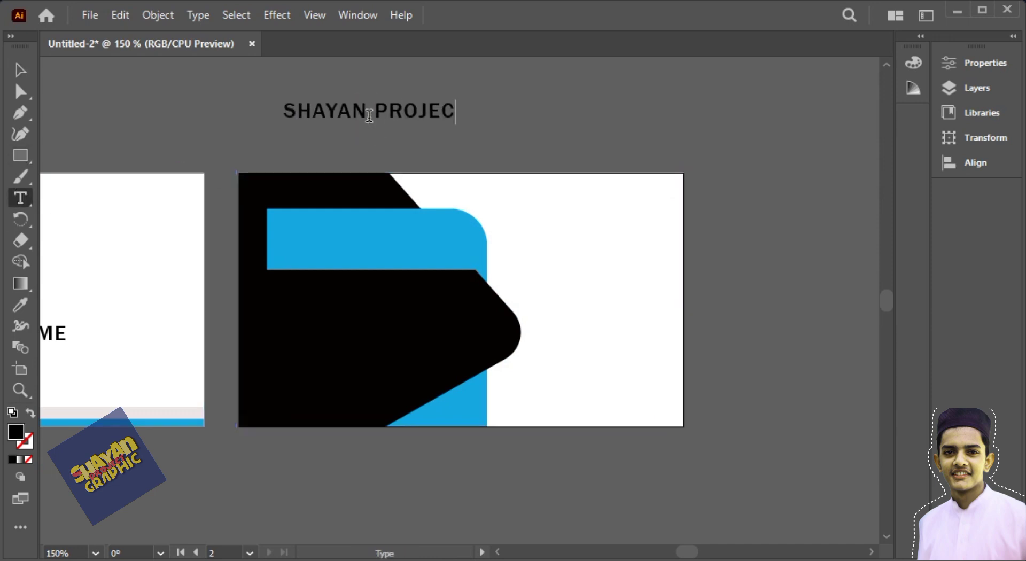
{"action": "left_click", "coordinate": [20, 72]}
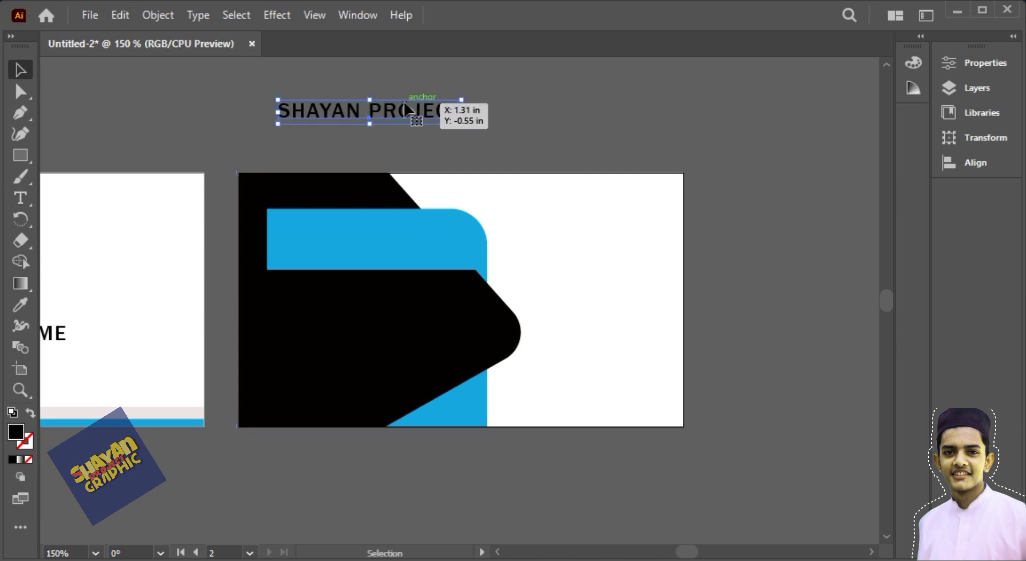
{"action": "left_click_drag", "start_coordinate": [412, 107], "coordinate": [409, 225]}
{"action": "left_click_drag", "start_coordinate": [472, 183], "coordinate": [466, 134]}
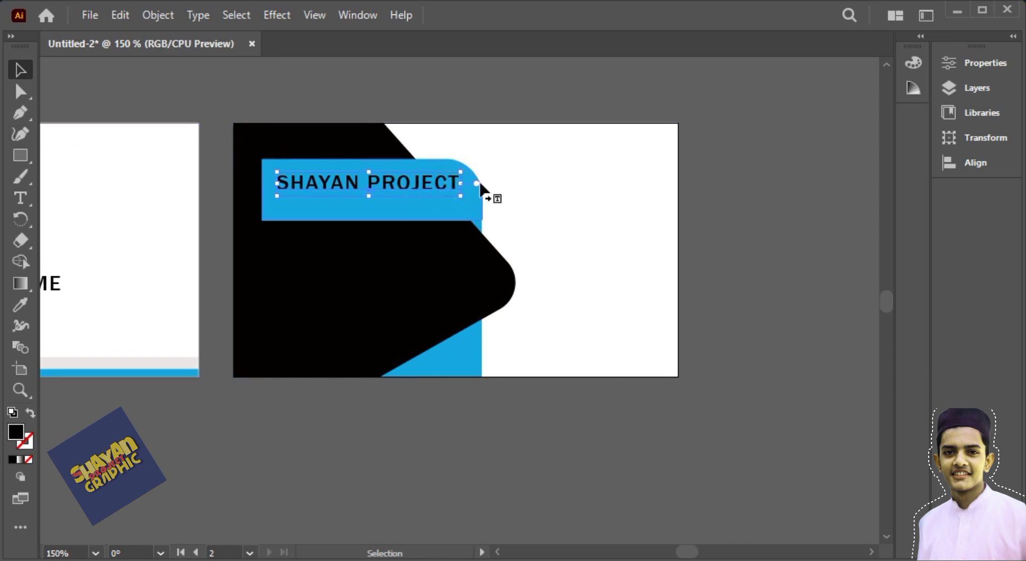
{"action": "double_click", "coordinate": [454, 180]}
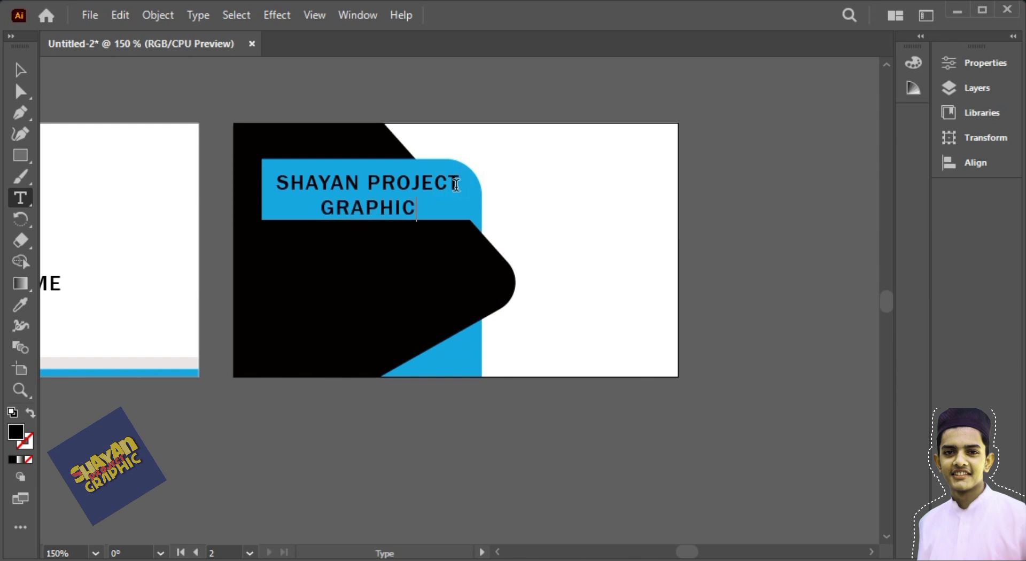
Set the leading of the two-line title to 11 pt.
{"action": "left_click", "coordinate": [978, 69]}
{"action": "left_click_drag", "start_coordinate": [924, 262], "coordinate": [933, 361]}
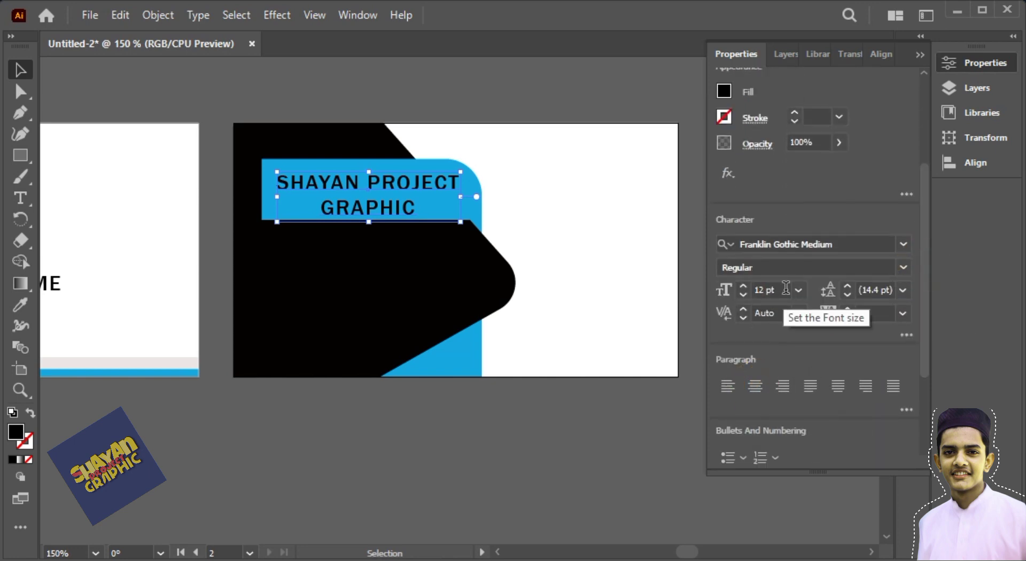
{"action": "left_click", "coordinate": [877, 290]}
{"action": "key", "text": "Up"}
{"action": "key", "text": "Up"}
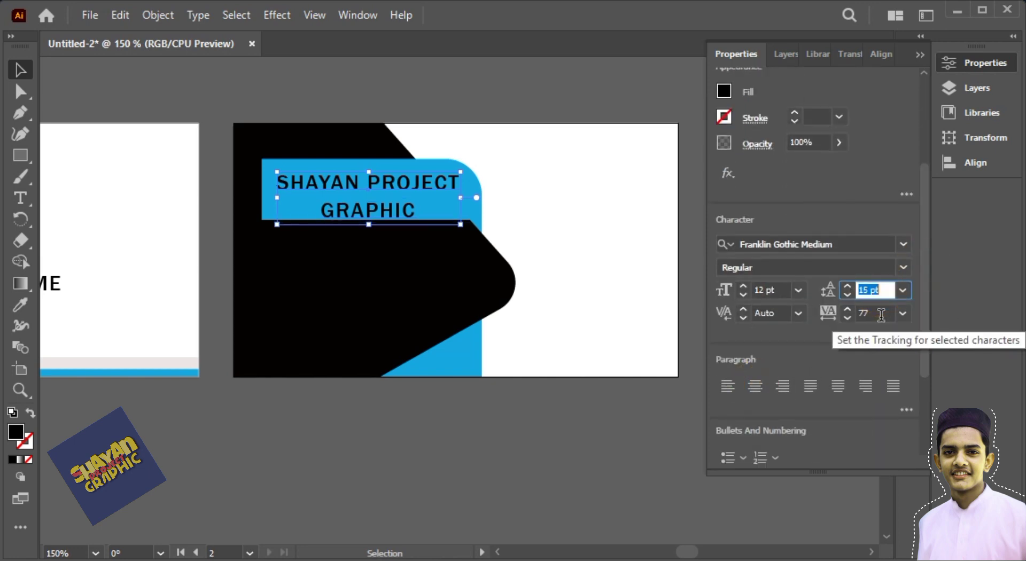
{"action": "key", "text": "Down"}
{"action": "key", "text": "Down"}
{"action": "key", "text": "Down"}
{"action": "key", "text": "Down"}
{"action": "key", "text": "Down"}
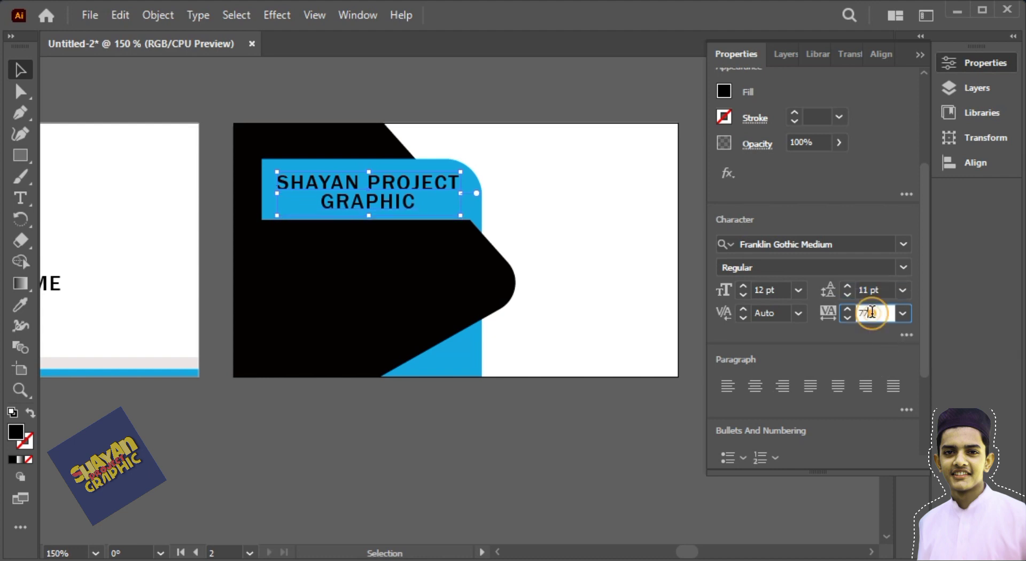
Reduce the tracking of the two-line title to tighten its letter spacing.
{"action": "left_click", "coordinate": [873, 313]}
{"action": "key", "text": "Down"}
{"action": "key", "text": "Down"}
{"action": "key", "text": "Down"}
{"action": "key", "text": "Down"}
{"action": "key", "text": "Down"}
{"action": "key", "text": "Down"}
{"action": "key", "text": "Down"}
{"action": "key", "text": "Down"}
{"action": "key", "text": "Down"}
{"action": "key", "text": "Down"}
{"action": "key", "text": "Down"}
{"action": "key", "text": "Down"}
{"action": "key", "text": "Down"}
{"action": "key", "text": "Down"}
{"action": "key", "text": "Down"}
{"action": "key", "text": "Down"}
{"action": "key", "text": "Down"}
{"action": "key", "text": "Down"}
{"action": "key", "text": "Down"}
{"action": "key", "text": "Down"}
{"action": "key", "text": "Down"}
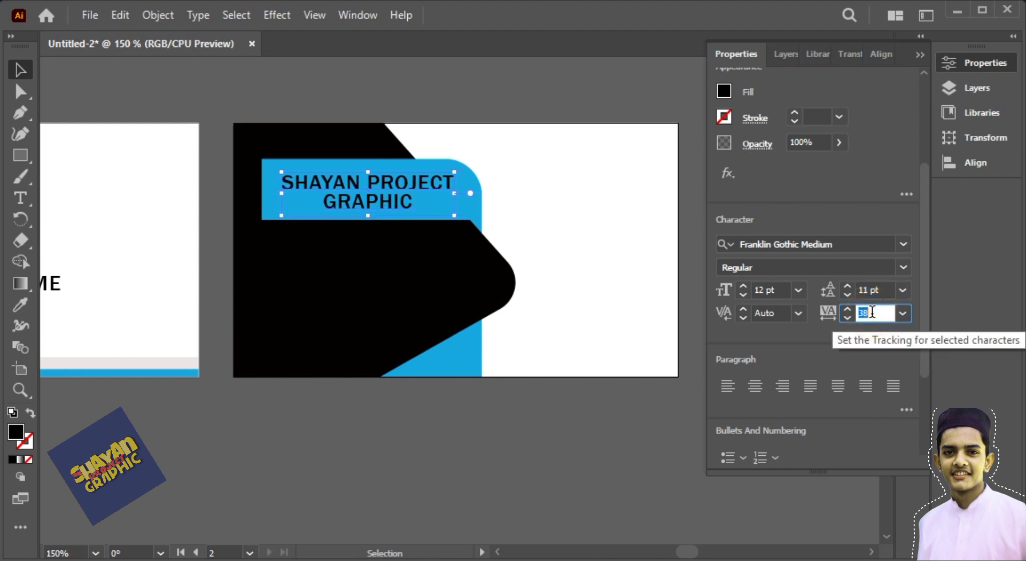
{"action": "left_click", "coordinate": [565, 101]}
Lock the white background rectangle of the second card.
{"action": "left_click", "coordinate": [479, 211]}
{"action": "left_click", "coordinate": [474, 203]}
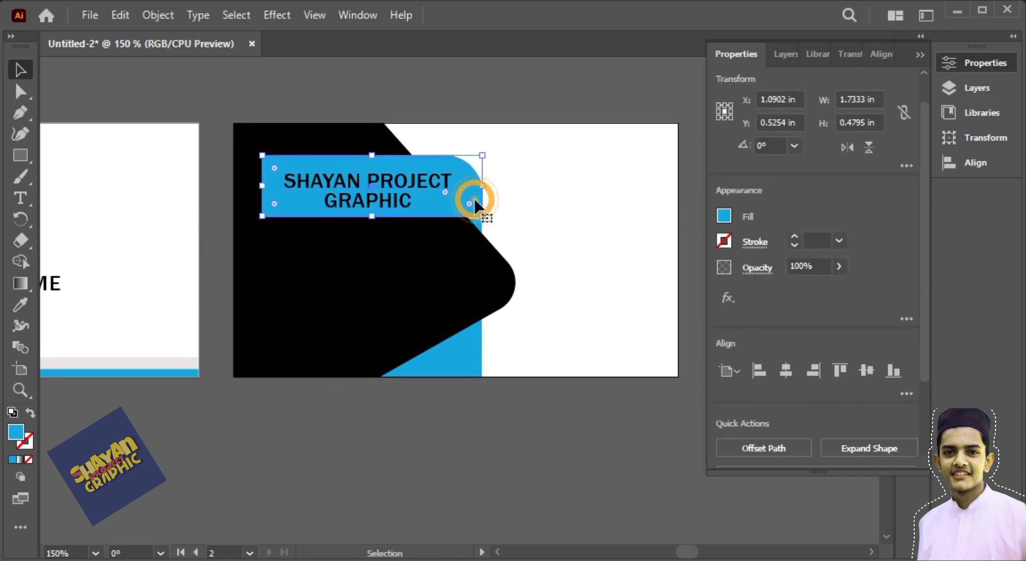
{"action": "left_click", "coordinate": [553, 211]}
{"action": "left_click", "coordinate": [470, 198]}
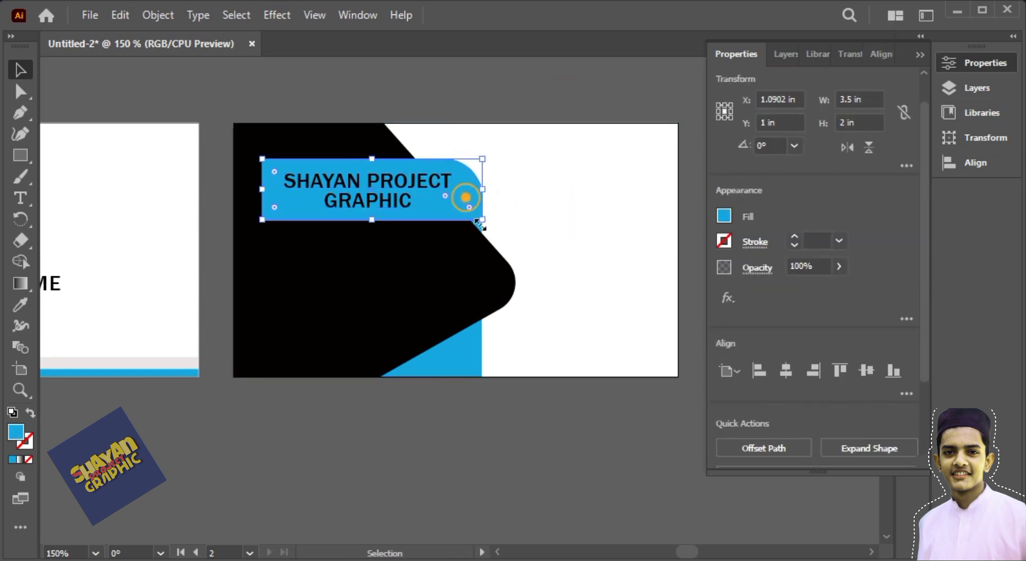
{"action": "left_click", "coordinate": [564, 236]}
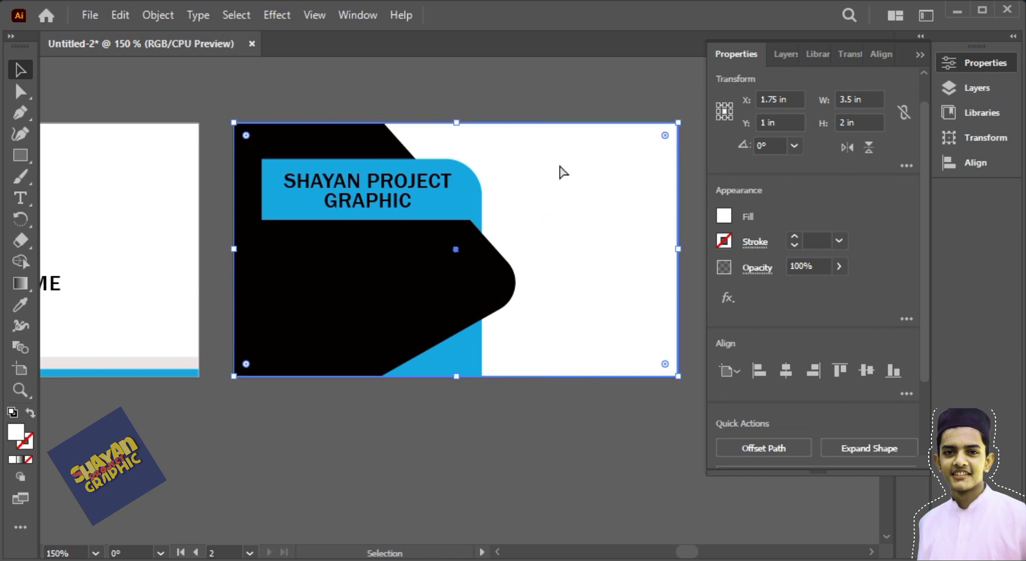
{"action": "key", "text": "ctrl+2"}
Center the title horizontally and vertically on the blue bar, using the bar as the key object.
{"action": "left_click", "coordinate": [409, 186]}
{"action": "left_click", "coordinate": [467, 207], "text": "shift"}
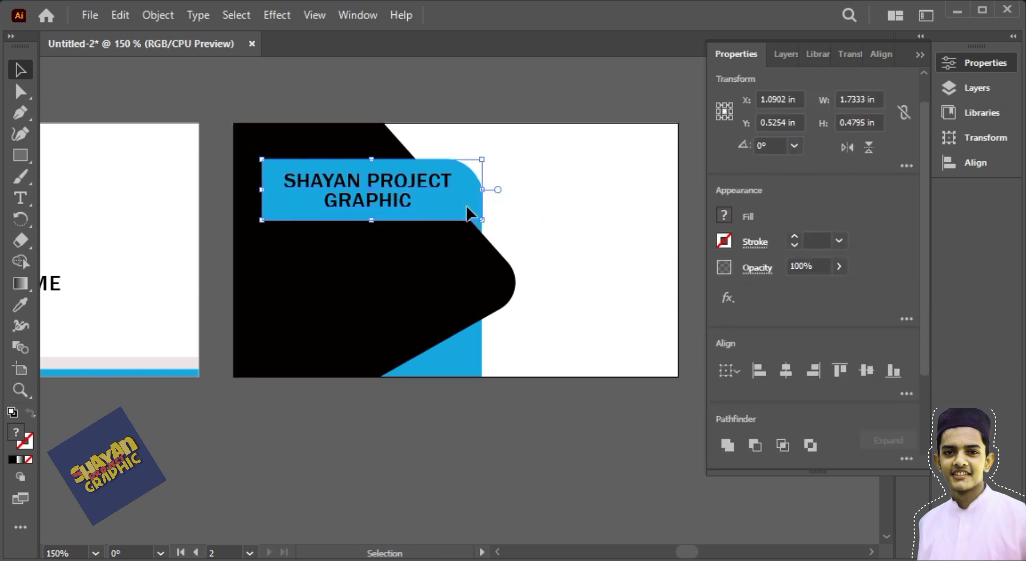
{"action": "left_click", "coordinate": [466, 207]}
{"action": "left_click", "coordinate": [786, 369]}
{"action": "left_click", "coordinate": [866, 370]}
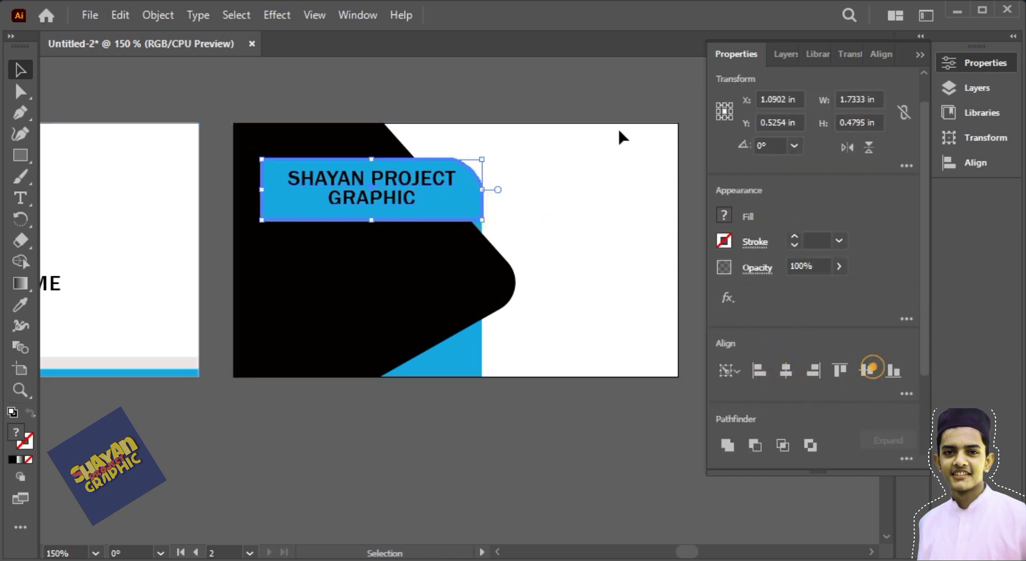
{"action": "left_click", "coordinate": [608, 75]}
{"action": "left_click_drag", "start_coordinate": [580, 149], "coordinate": [583, 108]}
{"action": "left_click", "coordinate": [921, 35]}
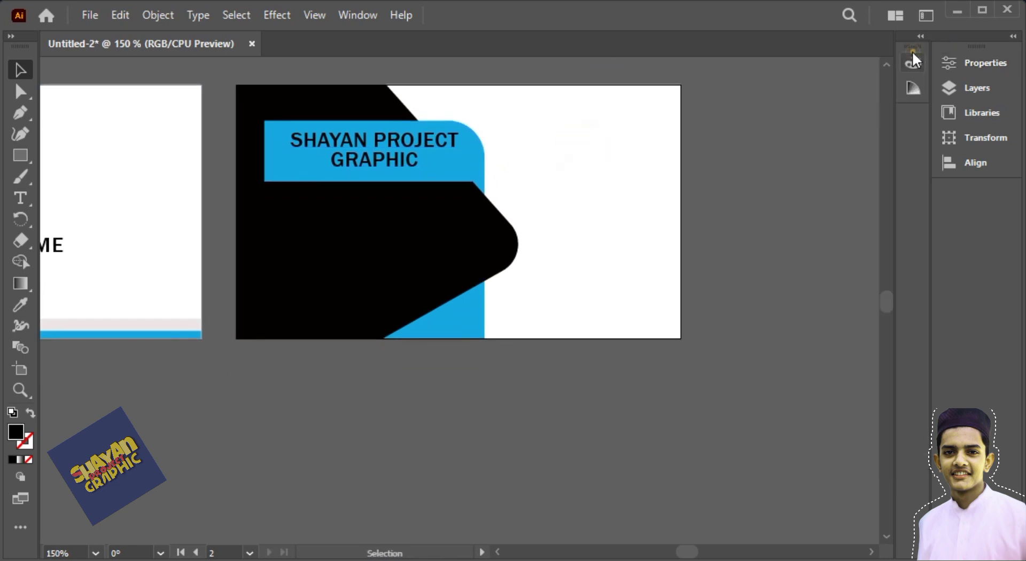
Duplicate the blue striped logo from the first card onto the upper white area of the second card.
{"action": "left_click_drag", "start_coordinate": [415, 216], "coordinate": [613, 238]}
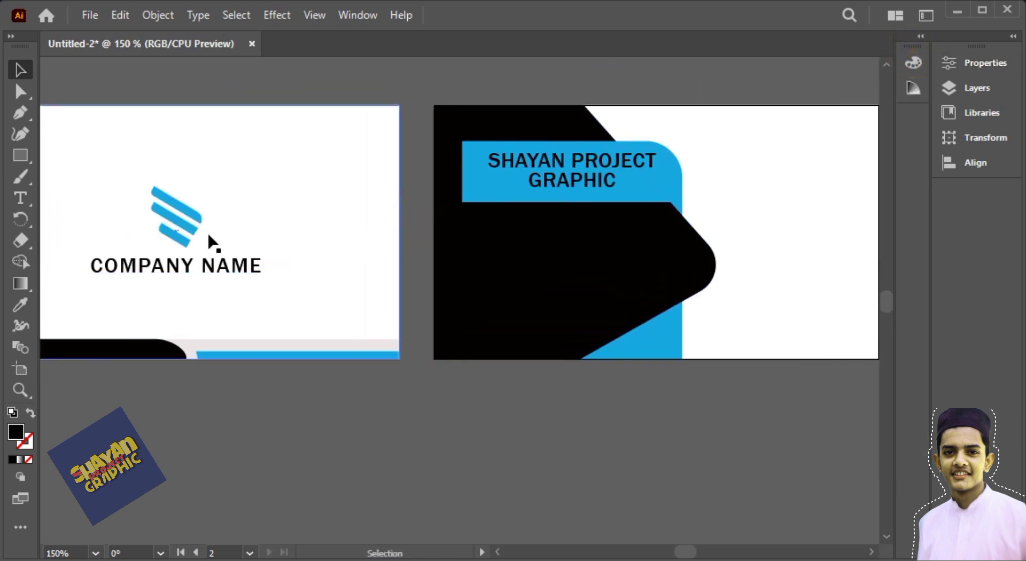
{"action": "left_click", "coordinate": [182, 223]}
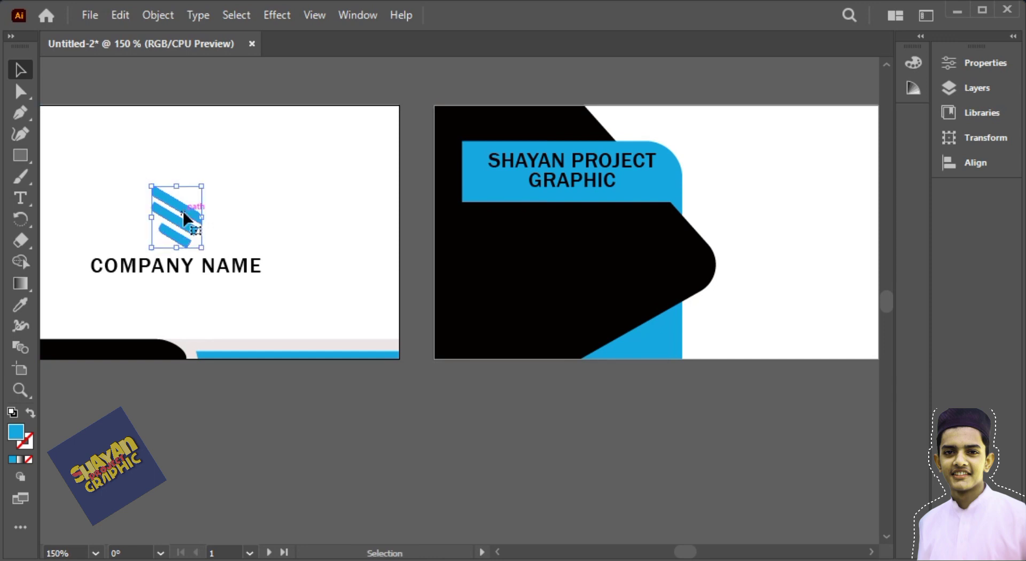
{"action": "left_click_drag", "start_coordinate": [181, 216], "coordinate": [814, 166]}
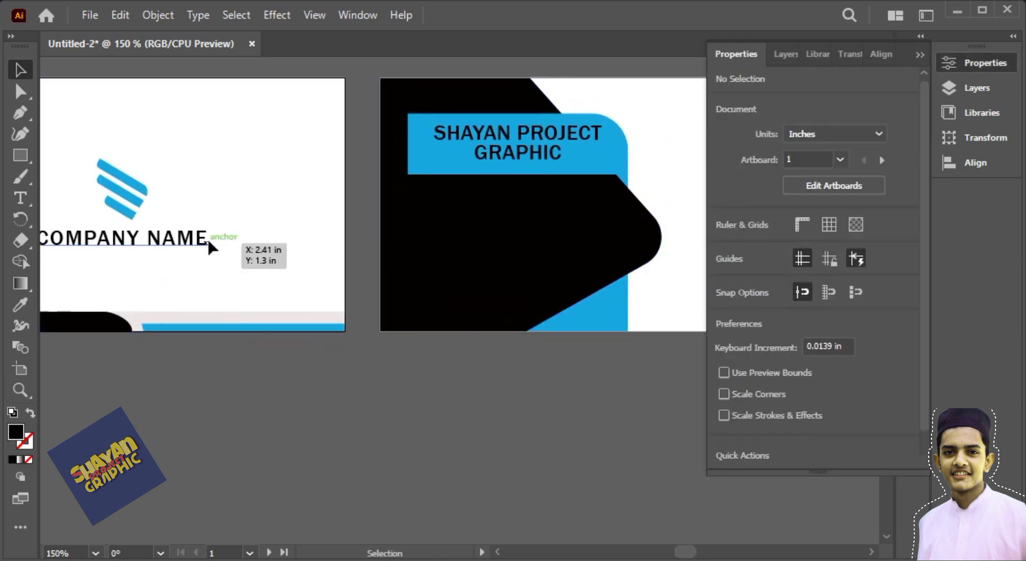
Copy the COMPANY NAME text from the first card and place the copy below the logo on the second card.
{"action": "left_click", "coordinate": [208, 238]}
{"action": "key", "text": "ctrl+c"}
{"action": "key", "text": "ctrl+v"}
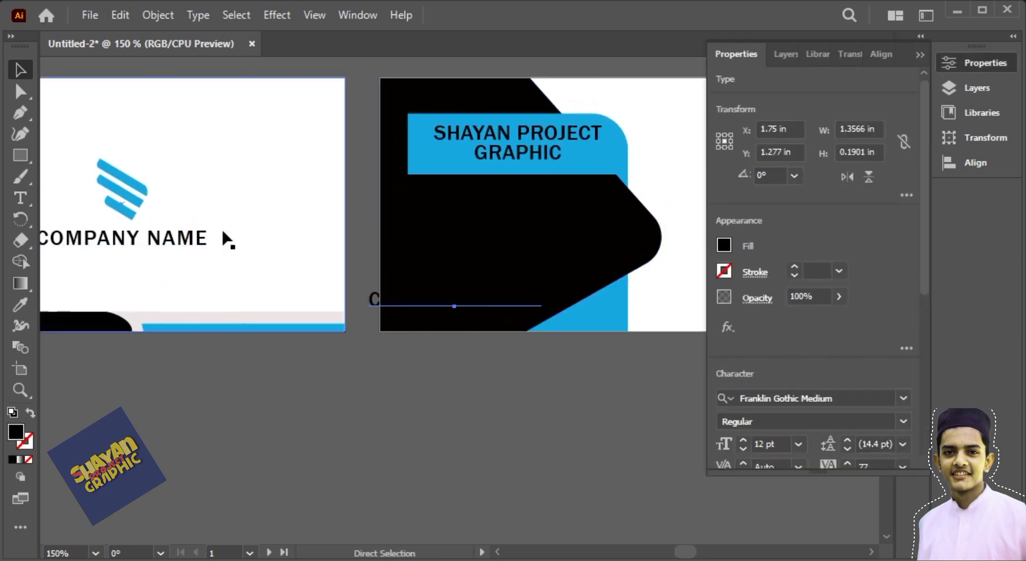
{"action": "left_click_drag", "start_coordinate": [468, 305], "coordinate": [587, 217]}
{"action": "left_click_drag", "start_coordinate": [615, 257], "coordinate": [508, 264]}
{"action": "scroll", "coordinate": [928, 283], "scroll_direction": "down", "scroll_amount": 5}
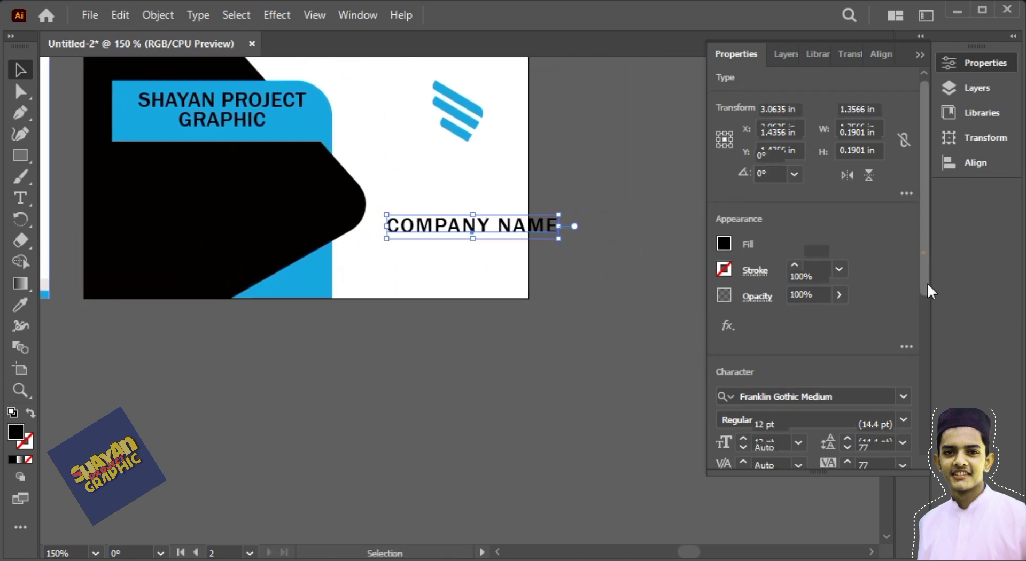
Set the tracking of the COMPANY NAME text to -60 and its font to Myriad Variable Concept.
{"action": "left_click", "coordinate": [887, 311]}
{"action": "scroll", "coordinate": [888, 311], "scroll_direction": "down", "scroll_amount": 1}
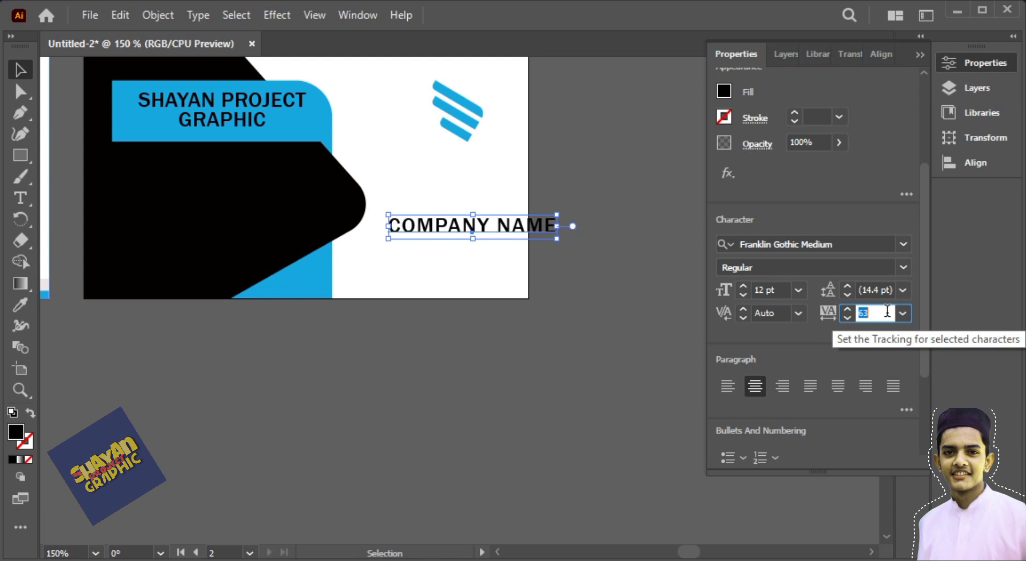
{"action": "scroll", "coordinate": [887, 311], "scroll_direction": "down", "scroll_amount": 3}
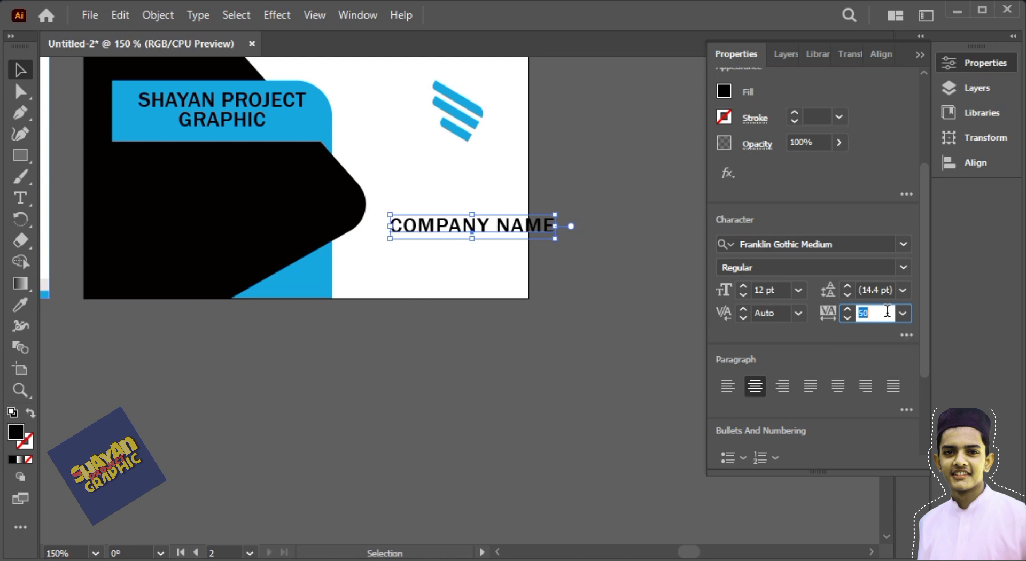
{"action": "scroll", "coordinate": [888, 311], "scroll_direction": "down", "scroll_amount": 20}
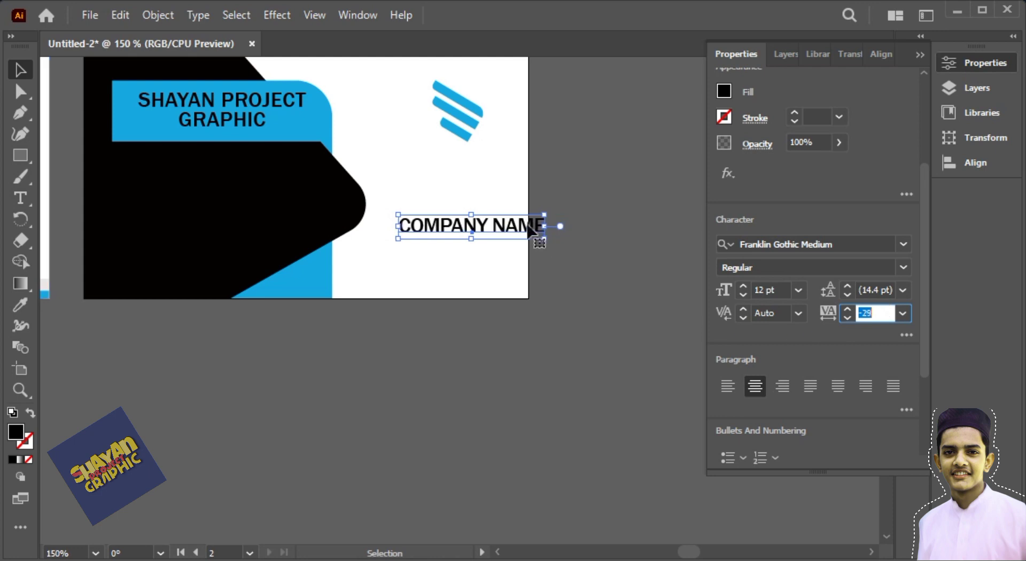
{"action": "scroll", "coordinate": [528, 225], "scroll_direction": "down", "scroll_amount": 20}
{"action": "left_click", "coordinate": [903, 244]}
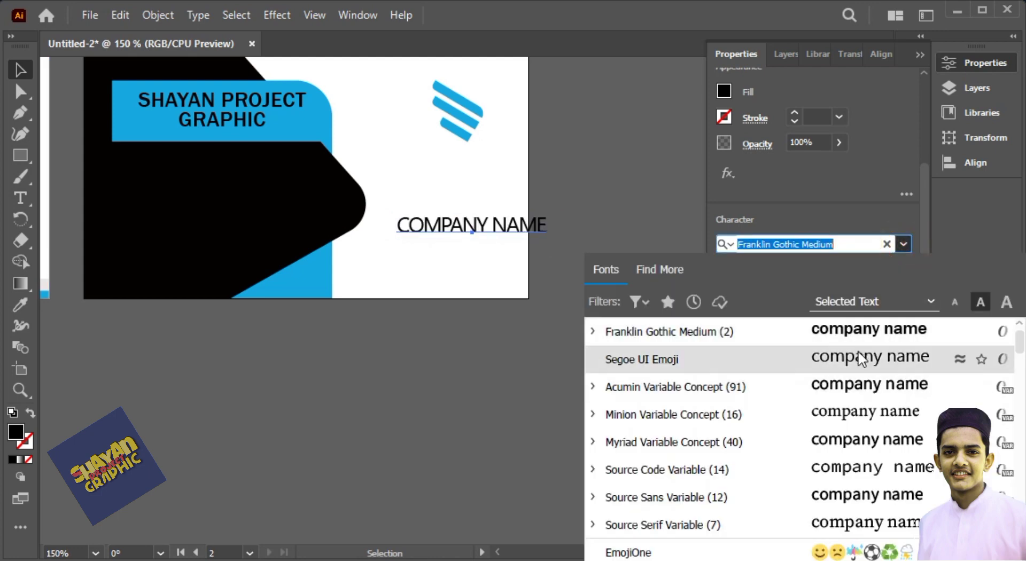
{"action": "left_click", "coordinate": [862, 448]}
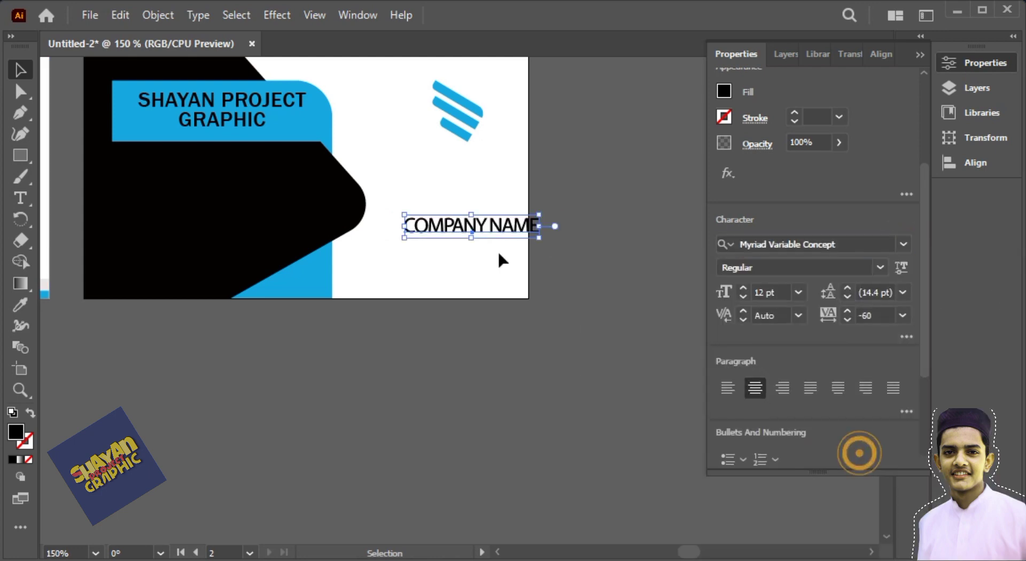
Move the COMPANY NAME text directly below the blue logo on the second card.
{"action": "left_click_drag", "start_coordinate": [498, 252], "coordinate": [508, 158]}
{"action": "left_click", "coordinate": [566, 259]}
{"action": "left_click", "coordinate": [506, 154]}
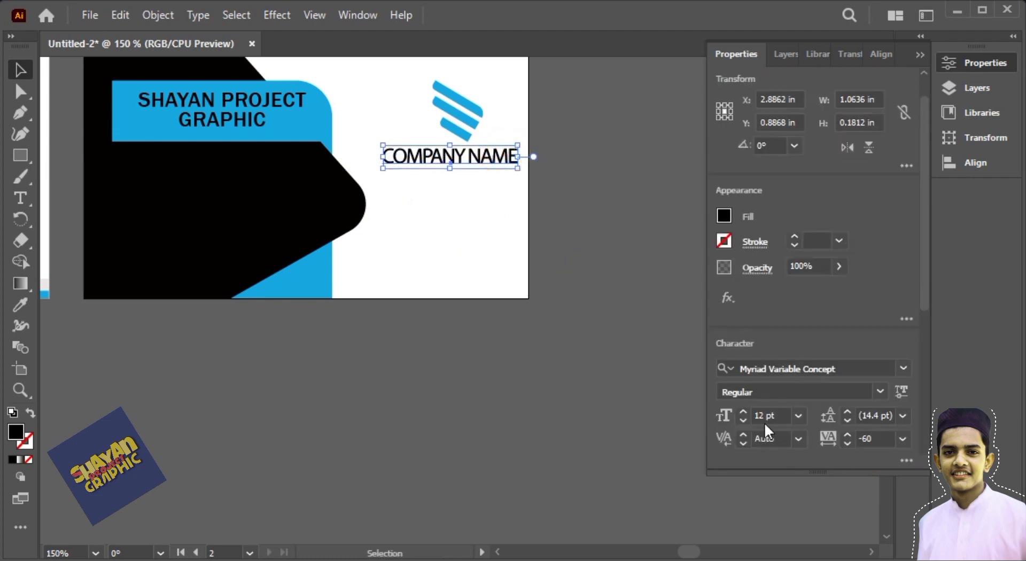
Browse the font previews and apply a different thin sans-serif font to the COMPANY NAME text.
{"action": "left_click", "coordinate": [904, 368]}
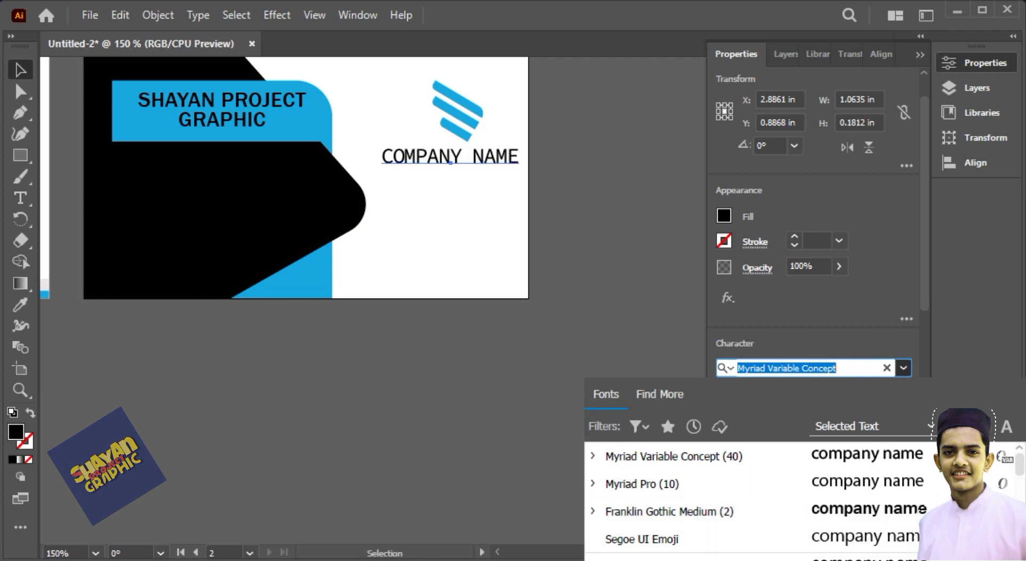
{"action": "scroll", "coordinate": [802, 497], "scroll_direction": "down", "scroll_amount": 1}
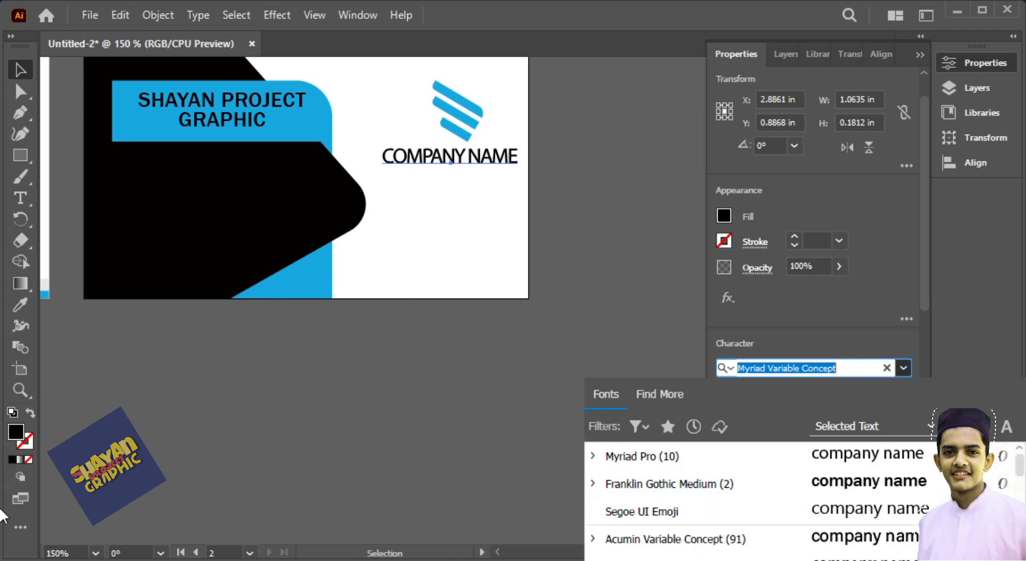
{"action": "left_click_drag", "start_coordinate": [1021, 466], "coordinate": [1021, 538]}
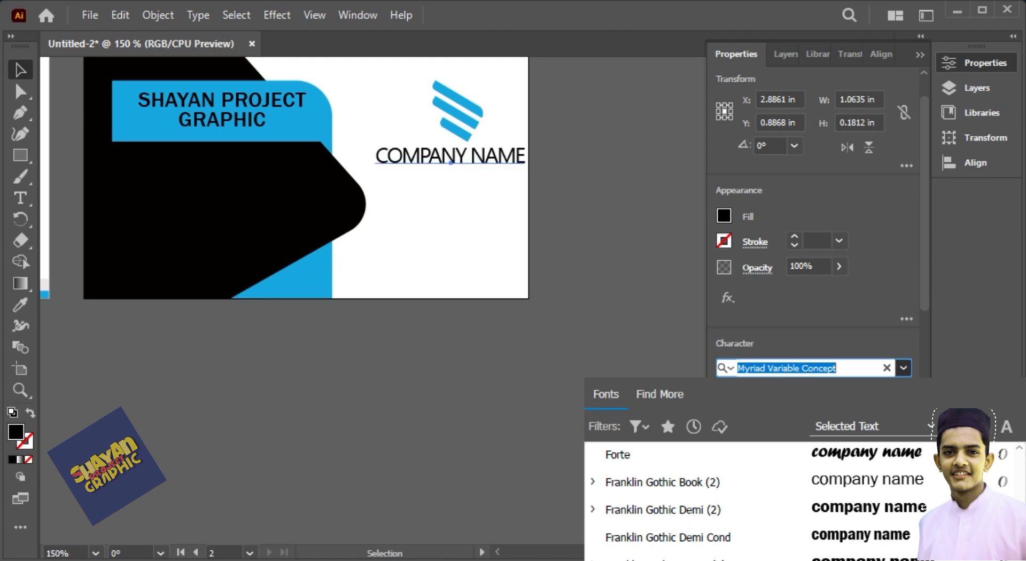
{"action": "scroll", "coordinate": [759, 502], "scroll_direction": "down", "scroll_amount": 3}
{"action": "scroll", "coordinate": [695, 503], "scroll_direction": "down", "scroll_amount": 15}
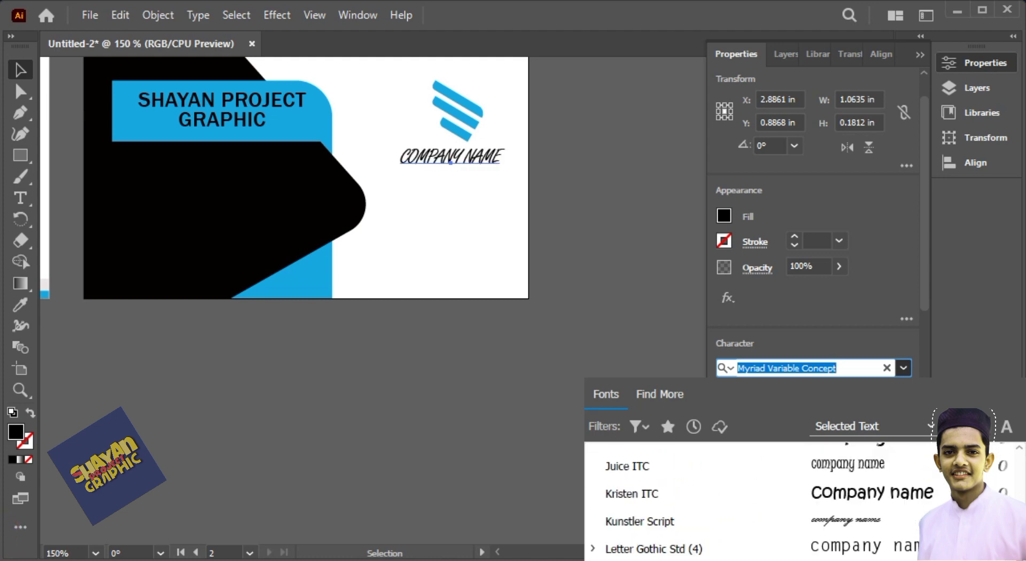
{"action": "scroll", "coordinate": [695, 502], "scroll_direction": "down", "scroll_amount": 20}
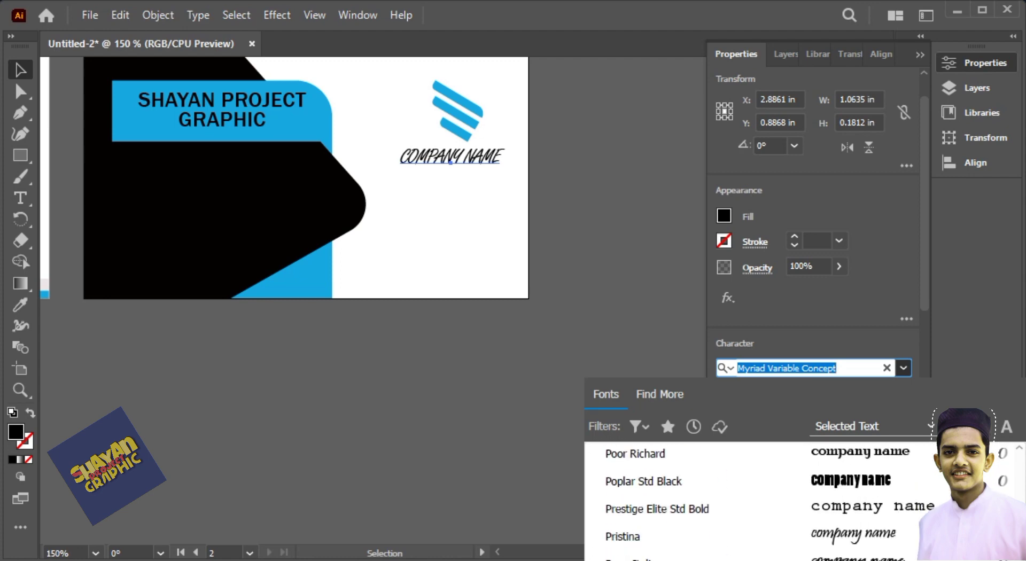
{"action": "scroll", "coordinate": [695, 503], "scroll_direction": "down", "scroll_amount": 5}
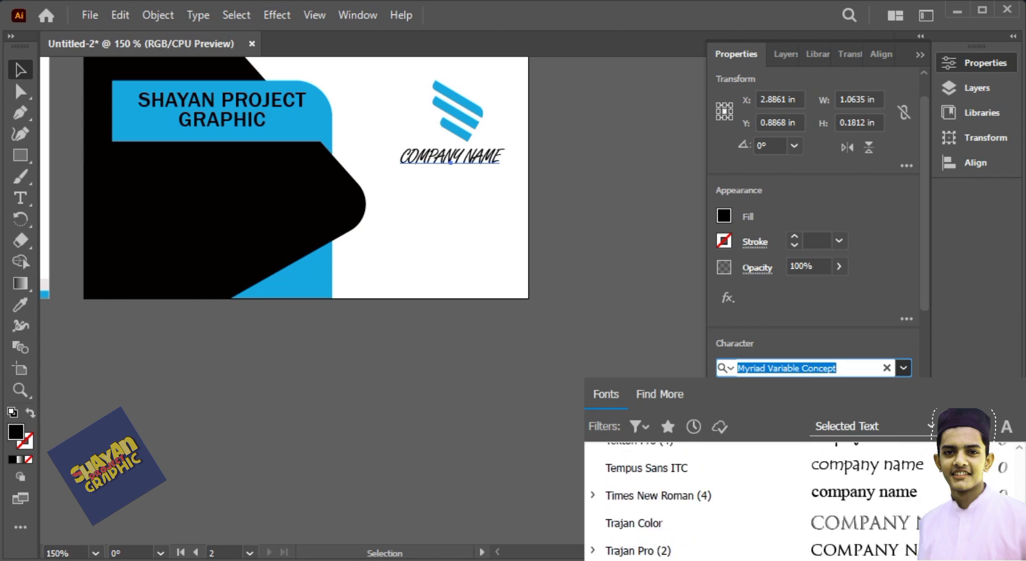
{"action": "scroll", "coordinate": [695, 503], "scroll_direction": "up", "scroll_amount": 3}
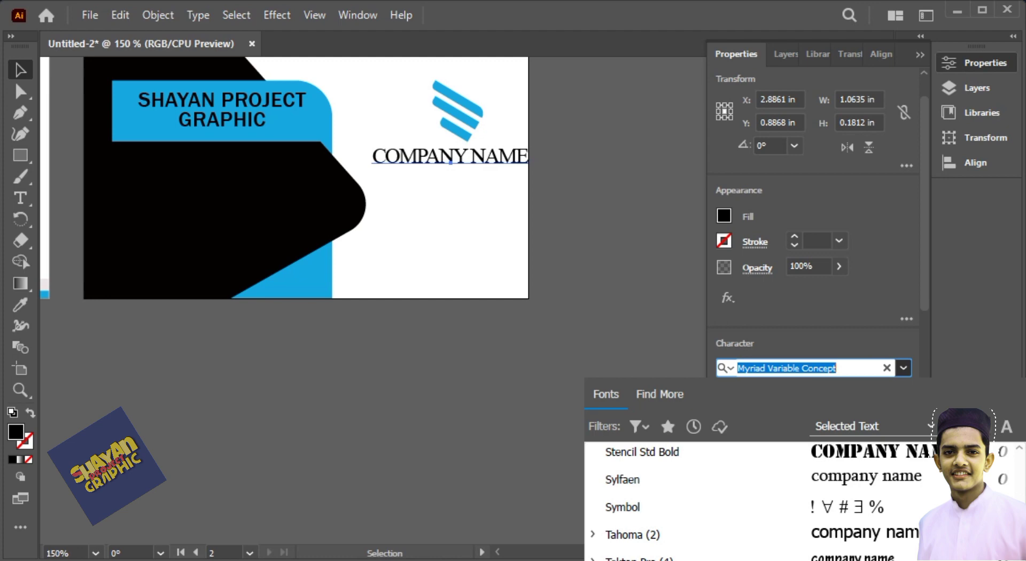
{"action": "scroll", "coordinate": [913, 548], "scroll_direction": "up", "scroll_amount": 6}
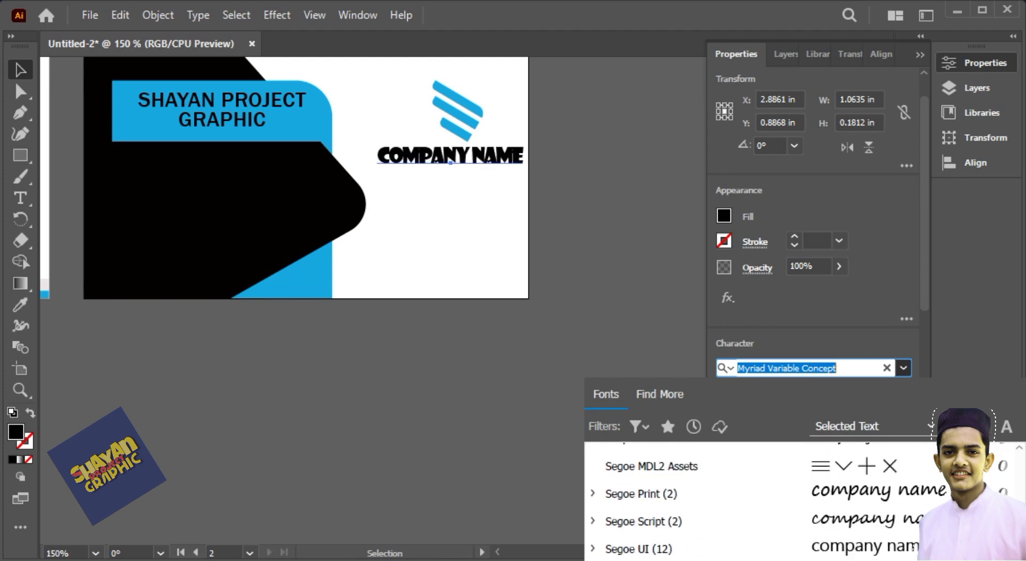
{"action": "left_click", "coordinate": [572, 261]}
{"action": "left_click", "coordinate": [572, 261]}
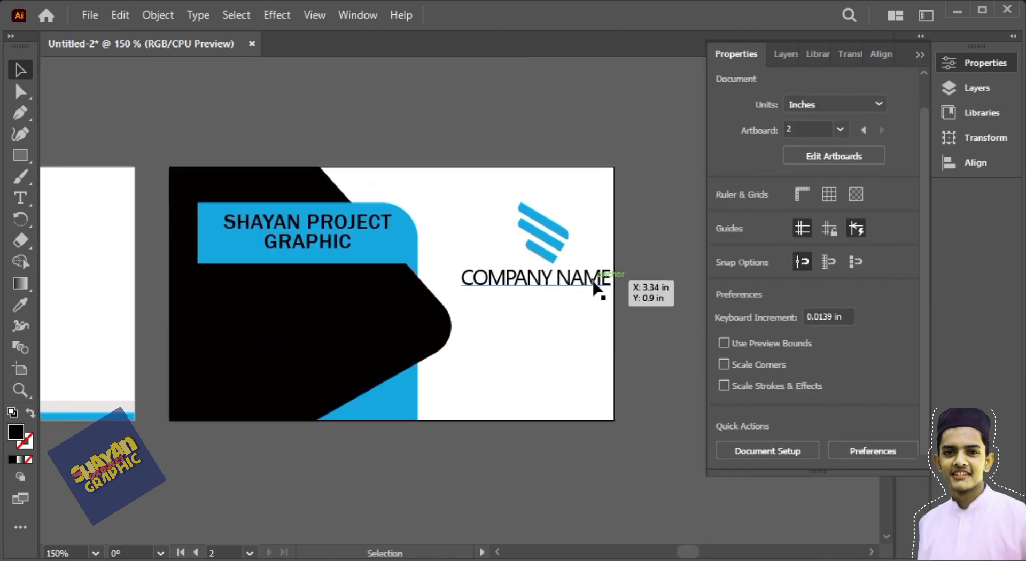
Scale the logo and COMPANY NAME text down to about 0.5 in by 0.5 in overall within the upper white area.
{"action": "left_click_drag", "start_coordinate": [607, 301], "coordinate": [582, 293]}
{"action": "left_click_drag", "start_coordinate": [512, 172], "coordinate": [568, 280]}
{"action": "left_click_drag", "start_coordinate": [546, 244], "coordinate": [556, 241]}
{"action": "left_click", "coordinate": [606, 253]}
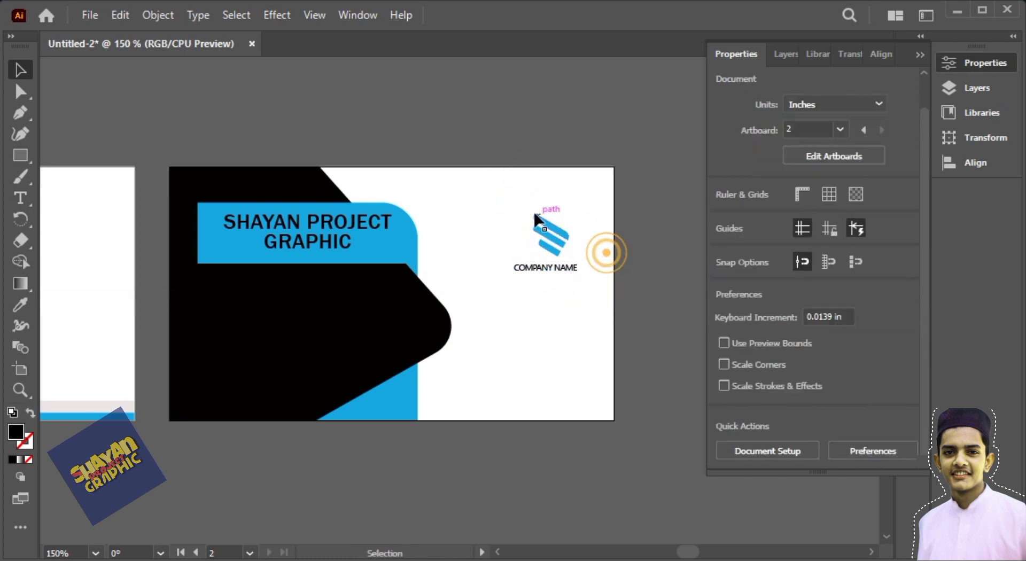
Align the logo and the COMPANY NAME text to each other on their horizontal centers.
{"action": "left_click_drag", "start_coordinate": [595, 270], "coordinate": [594, 269]}
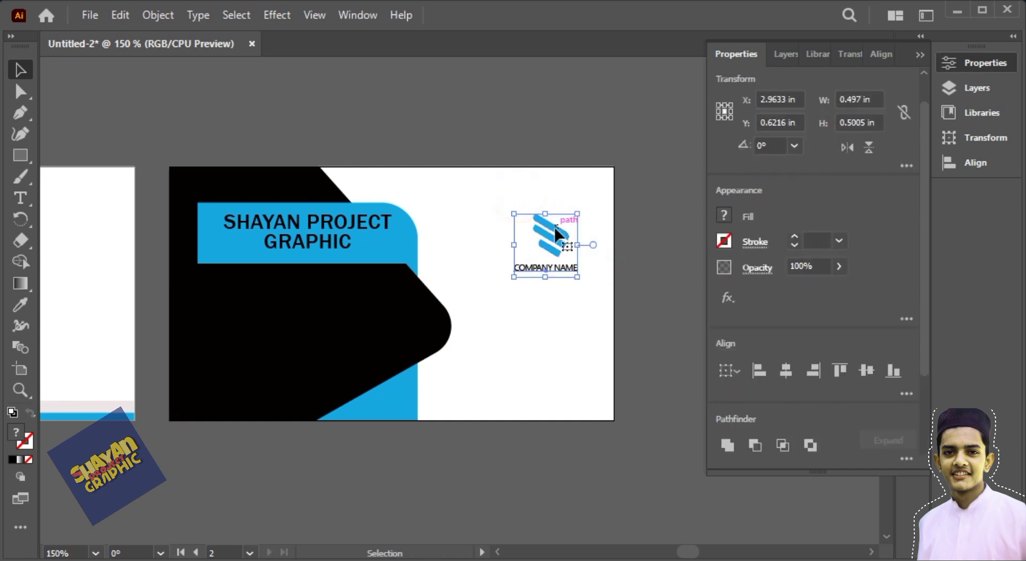
{"action": "left_click", "coordinate": [784, 373]}
{"action": "left_click", "coordinate": [650, 376]}
{"action": "key", "text": "ctrl+0"}
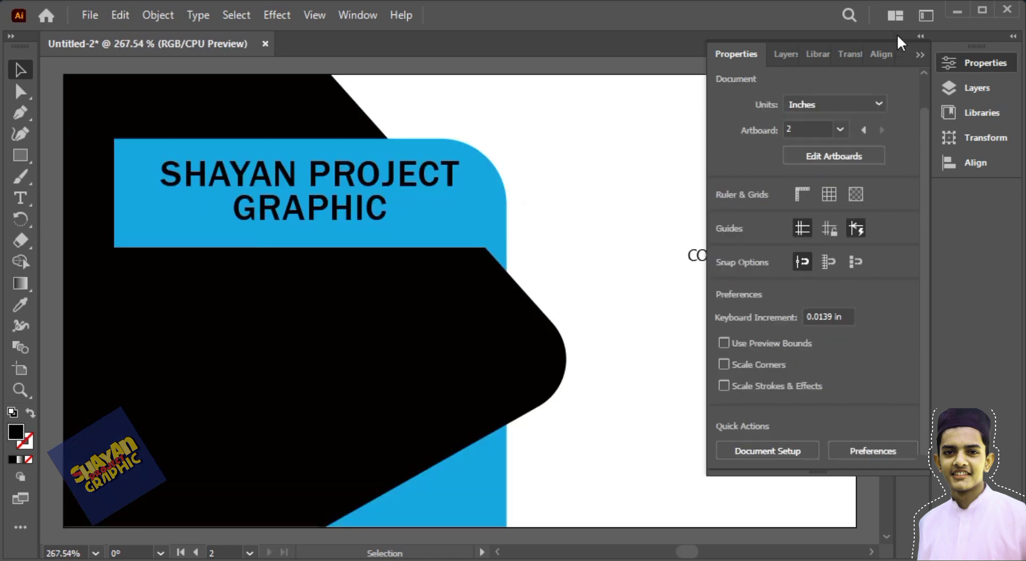
Open the file new business card icons.ai, accepting that its embedded color profile is discarded.
{"action": "left_click", "coordinate": [920, 54]}
{"action": "left_click_drag", "start_coordinate": [671, 314], "coordinate": [679, 244]}
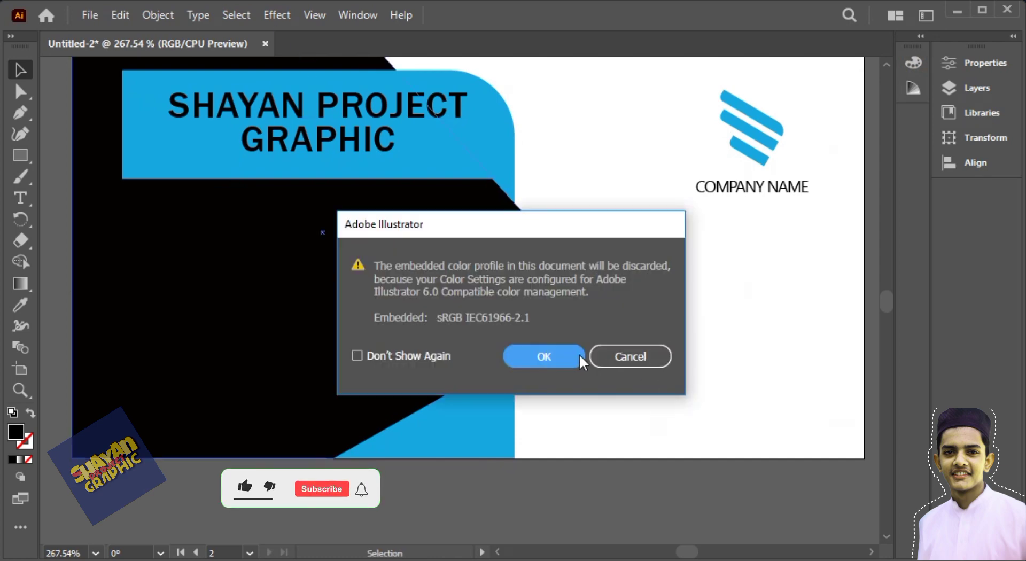
{"action": "left_click", "coordinate": [573, 356]}
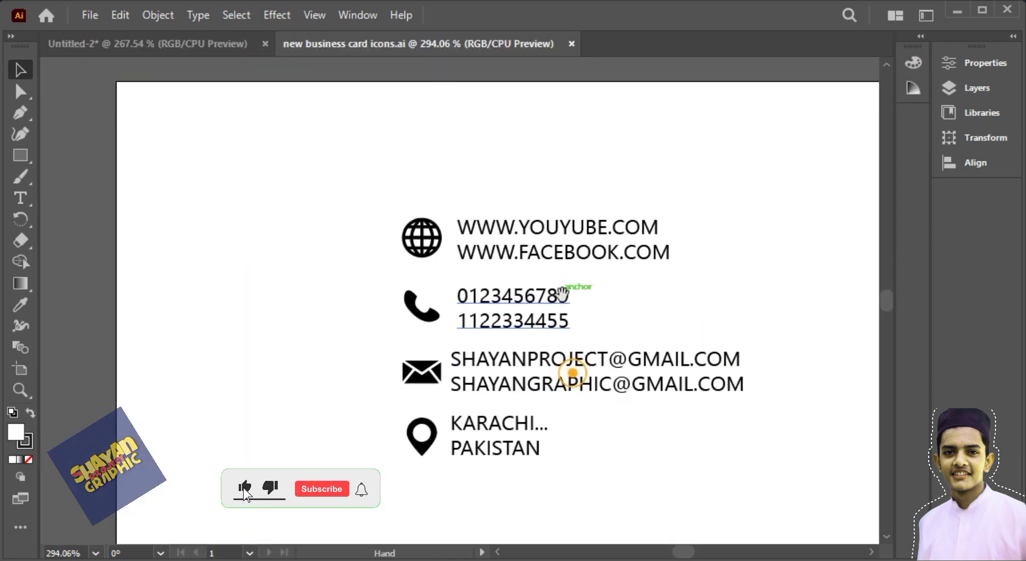
Bring all contact icons and text from new business card icons.ai onto the black shape of the second card, and scale the block down.
{"action": "left_click_drag", "start_coordinate": [312, 174], "coordinate": [654, 503]}
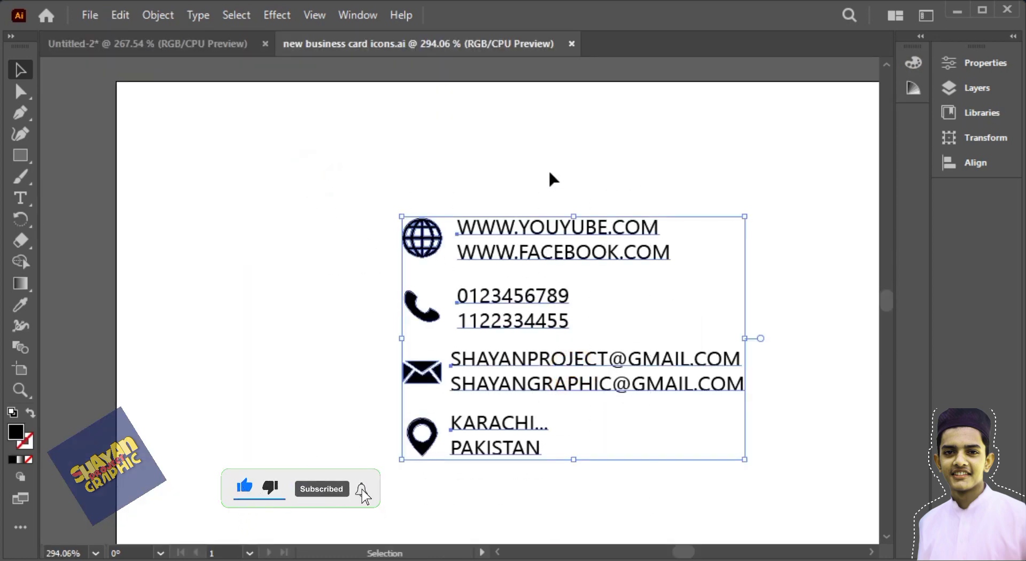
{"action": "left_click", "coordinate": [550, 171]}
{"action": "left_click_drag", "start_coordinate": [344, 158], "coordinate": [615, 502]}
{"action": "left_click_drag", "start_coordinate": [608, 346], "coordinate": [313, 372]}
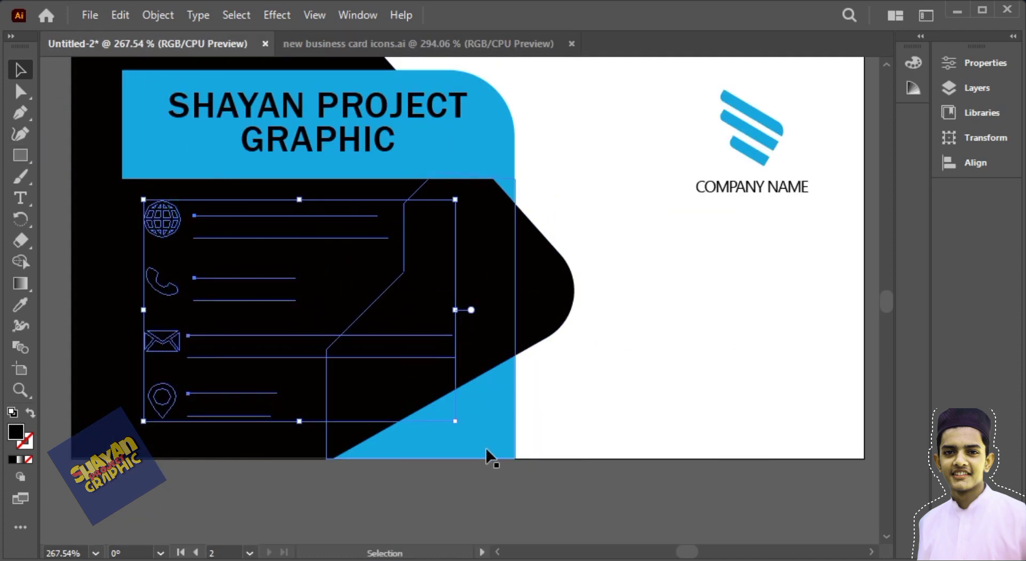
{"action": "left_click_drag", "start_coordinate": [455, 422], "coordinate": [402, 383]}
{"action": "left_click_drag", "start_coordinate": [361, 330], "coordinate": [331, 327]}
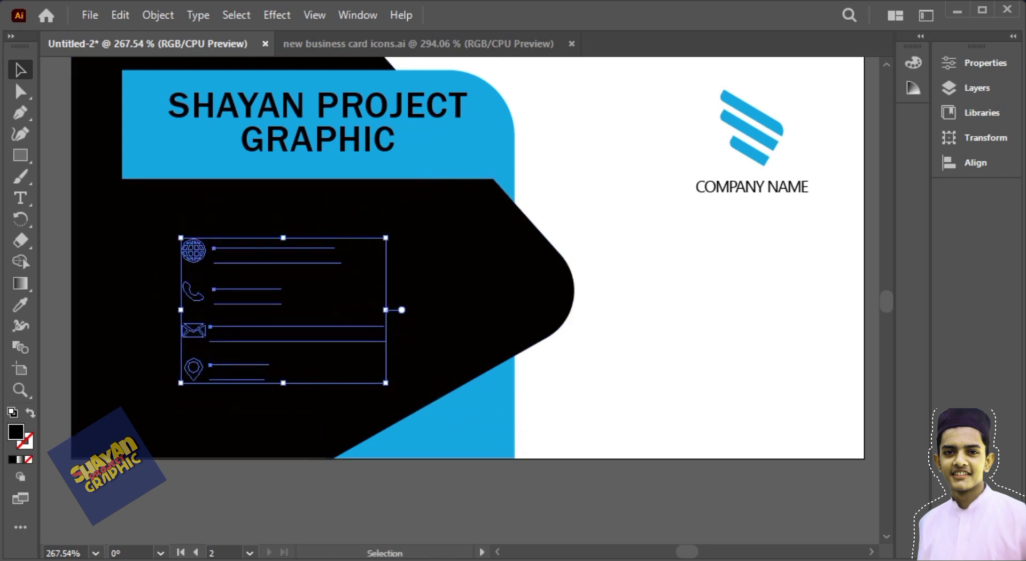
Recolor the contact icons and text white by sampling the card's white background with the Eyedropper.
{"action": "left_click", "coordinate": [21, 304]}
{"action": "left_click", "coordinate": [696, 318]}
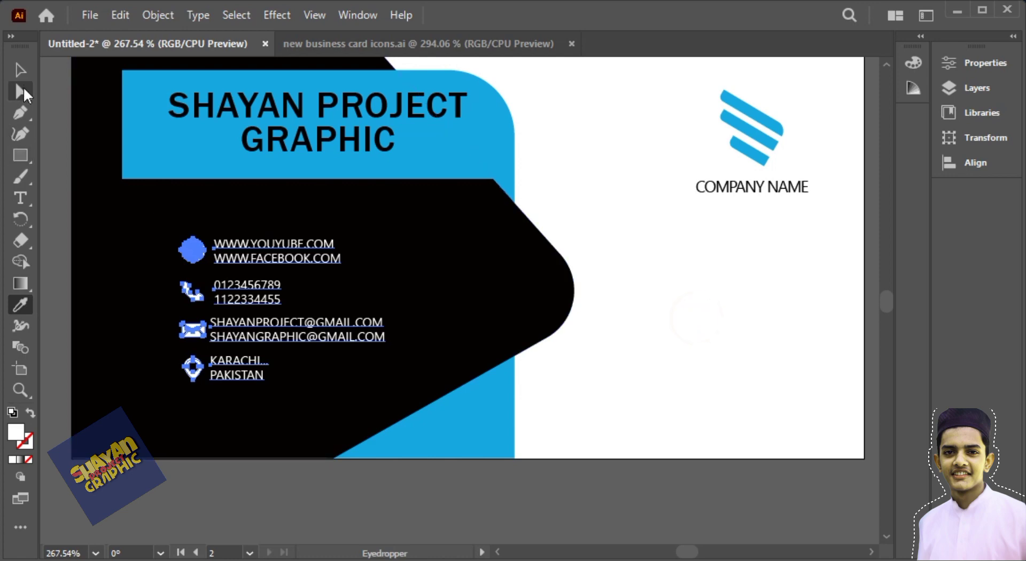
{"action": "key", "text": "v"}
{"action": "left_click", "coordinate": [204, 505]}
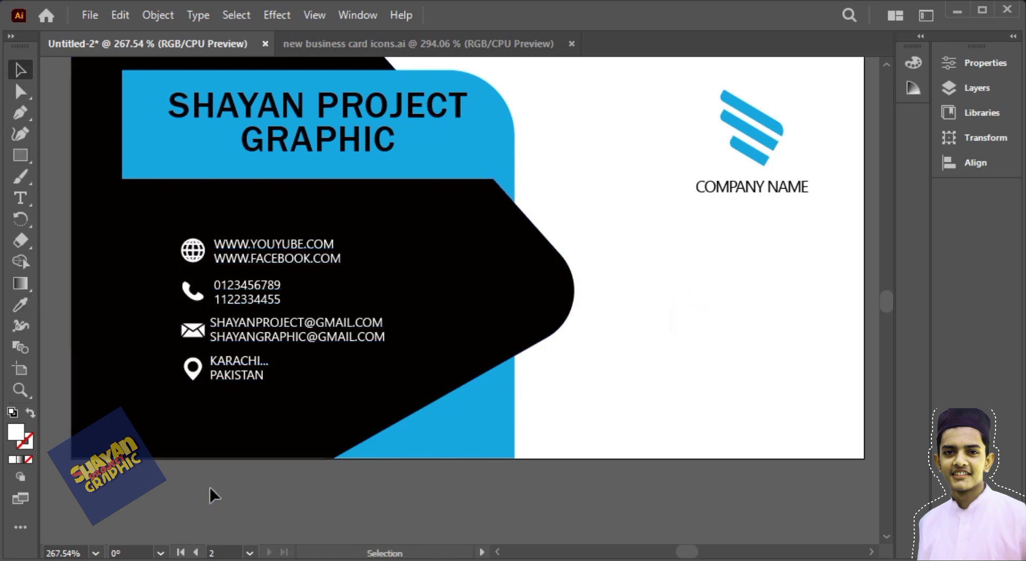
Shift the phone number lines and the web address lines slightly left to line up with the e-mail and location text.
{"action": "key", "text": "ctrl+equal"}
{"action": "key", "text": "ctrl+equal"}
{"action": "key", "text": "ctrl+equal"}
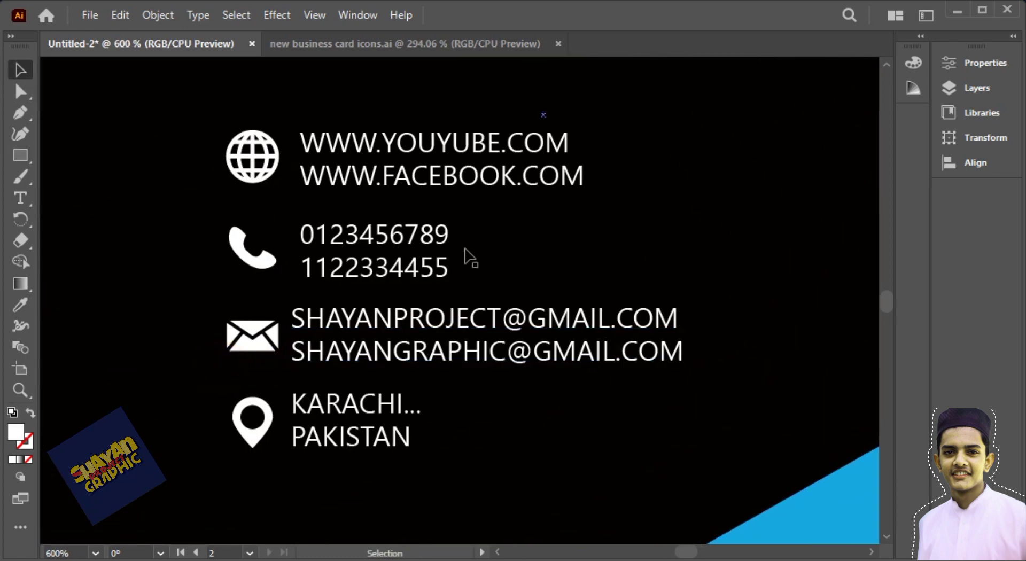
{"action": "left_click_drag", "start_coordinate": [400, 221], "coordinate": [392, 221]}
{"action": "left_click_drag", "start_coordinate": [465, 164], "coordinate": [457, 161]}
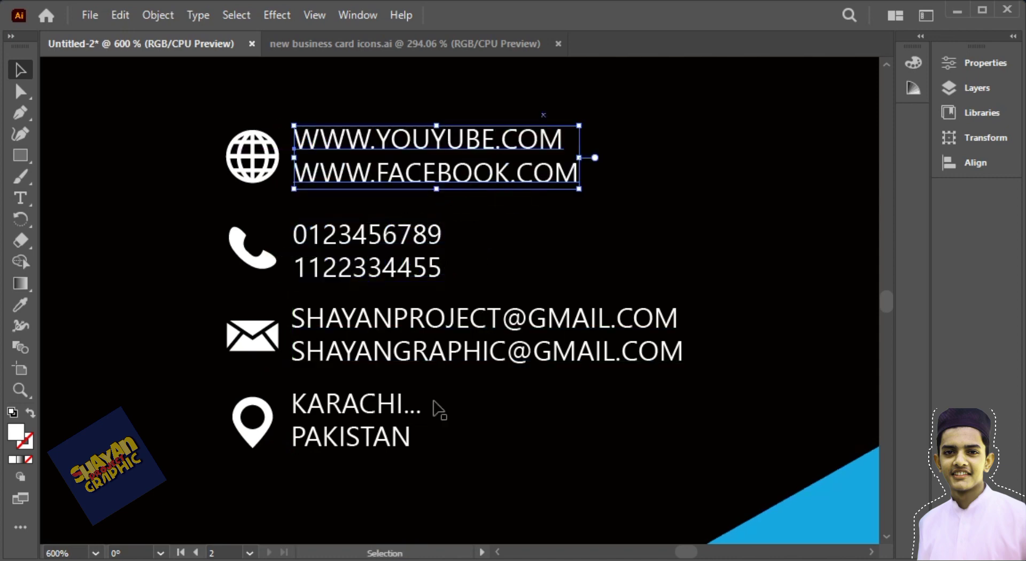
{"action": "left_click", "coordinate": [381, 435]}
Nudge the envelope icon slightly left and the globe icon slightly down beside their text lines.
{"action": "left_click", "coordinate": [240, 327]}
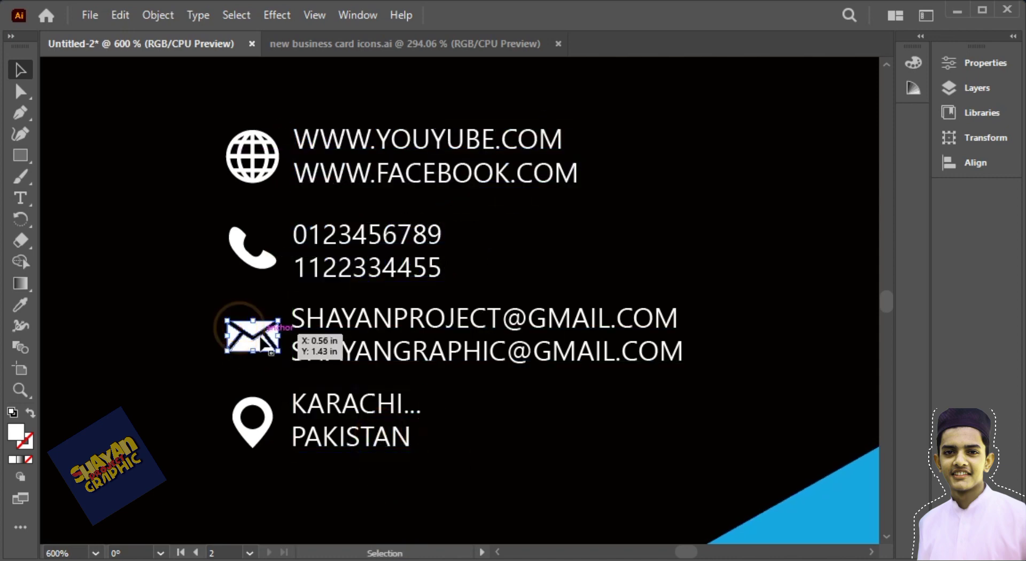
{"action": "left_click_drag", "start_coordinate": [262, 342], "coordinate": [258, 342]}
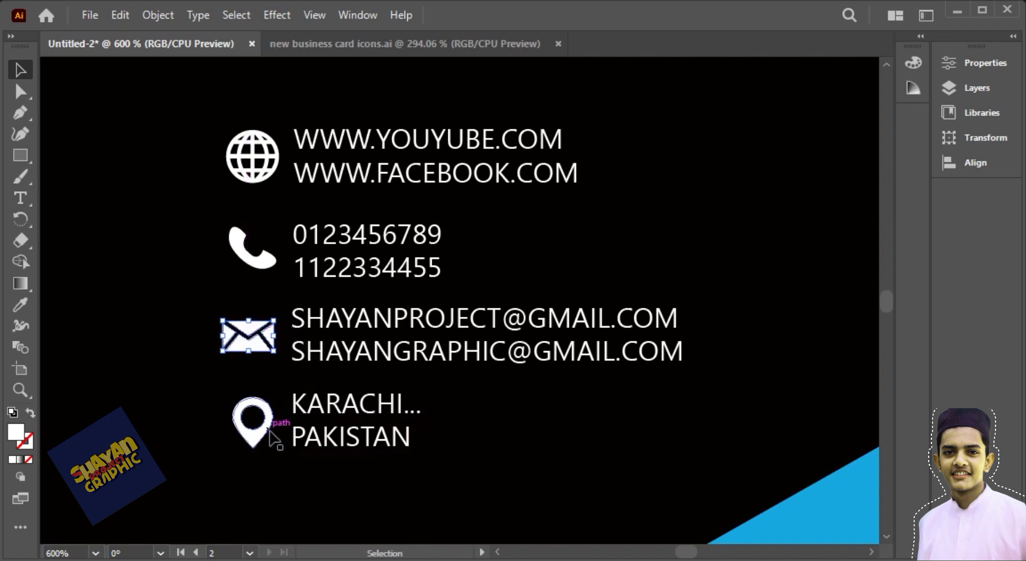
{"action": "left_click_drag", "start_coordinate": [269, 436], "coordinate": [267, 434]}
{"action": "left_click_drag", "start_coordinate": [249, 159], "coordinate": [251, 160]}
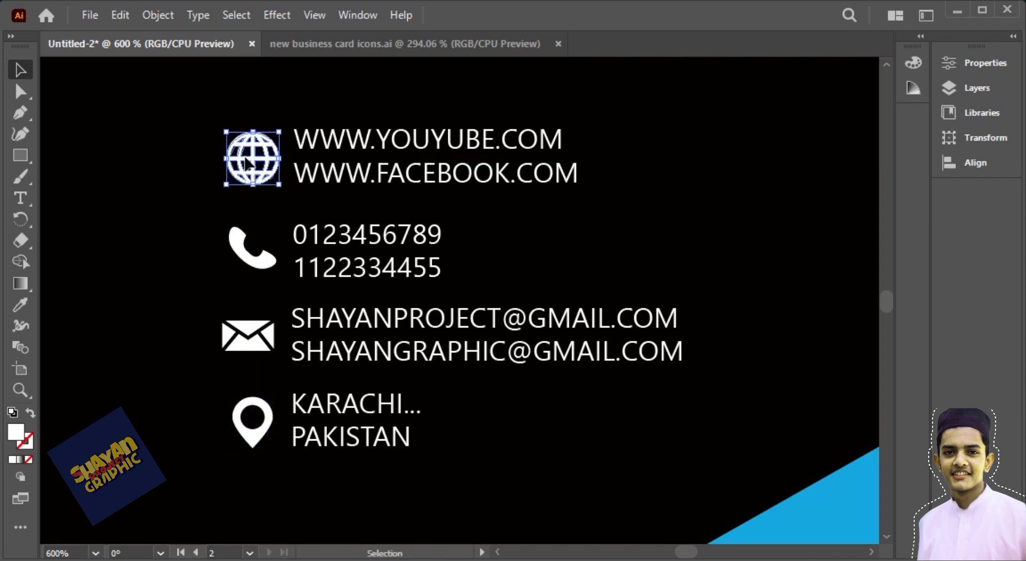
Draw a square about 0.11 in wide covering the globe icon.
{"action": "left_click", "coordinate": [236, 110]}
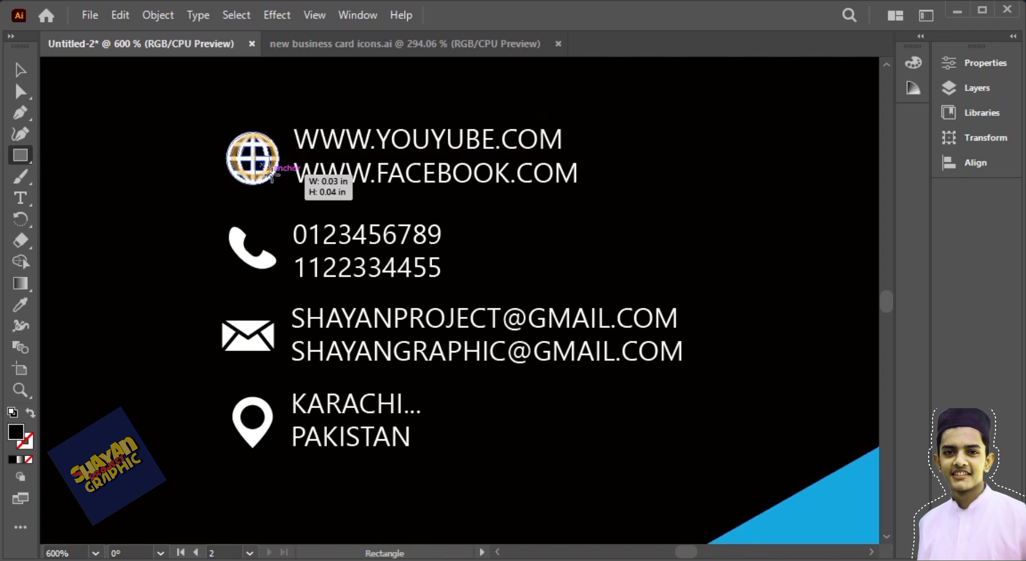
{"action": "mouse_move", "coordinate": [225, 128]}
{"action": "left_mouse_down"}
{"action": "mouse_move", "coordinate": [285, 174]}
{"action": "mouse_move", "coordinate": [281, 190]}
{"action": "left_mouse_up"}
{"action": "key", "text": "alt+space"}
{"action": "left_click", "coordinate": [153, 253]}
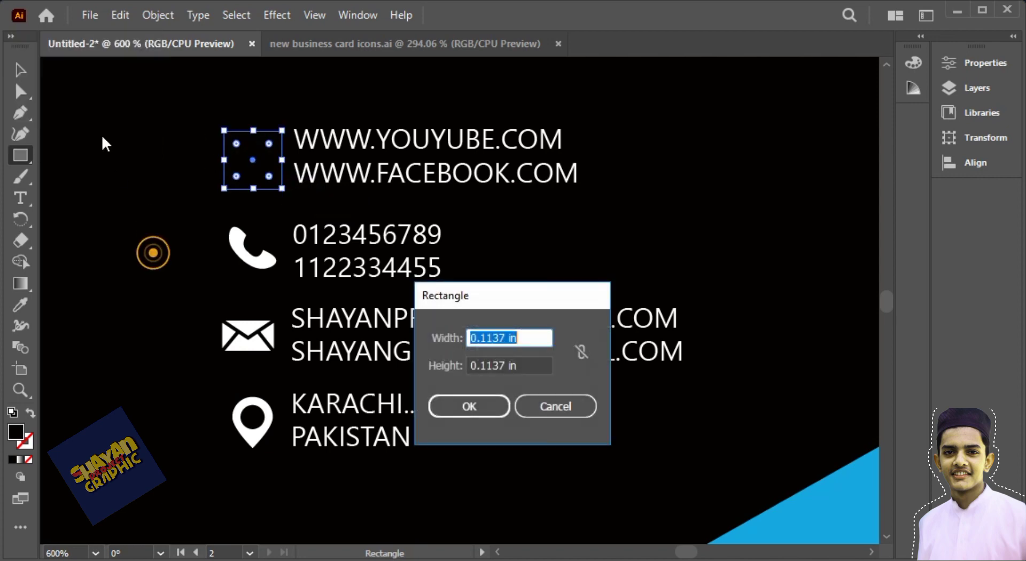
{"action": "left_click", "coordinate": [571, 403]}
Fill the square with the card's blue, position it over the globe icon and send it behind the globe.
{"action": "left_click", "coordinate": [20, 304]}
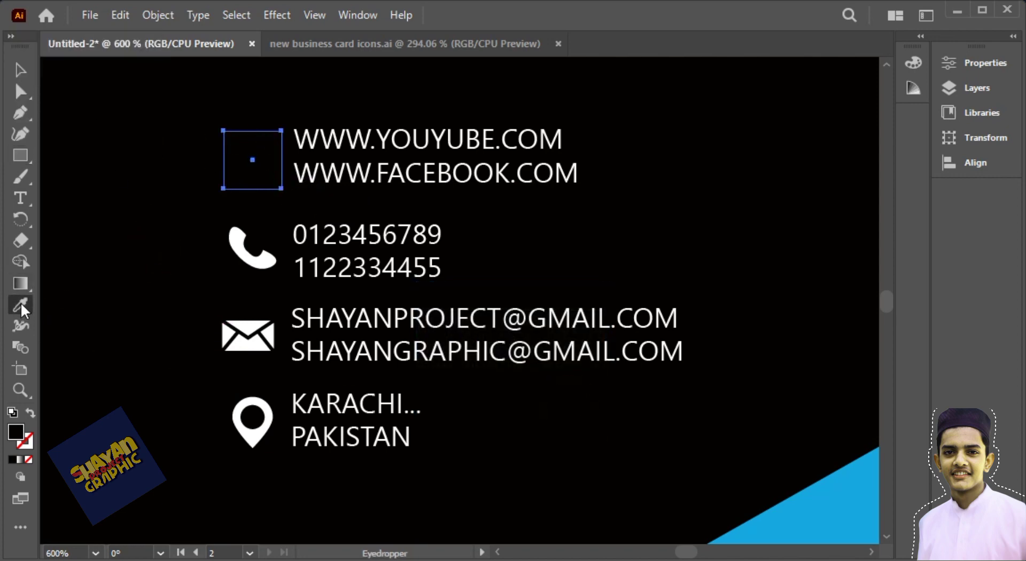
{"action": "left_click", "coordinate": [847, 504]}
{"action": "key", "text": "v"}
{"action": "mouse_move", "coordinate": [259, 165]}
{"action": "left_mouse_down"}
{"action": "mouse_move", "coordinate": [162, 176]}
{"action": "mouse_move", "coordinate": [267, 149]}
{"action": "left_mouse_up"}
{"action": "left_click", "coordinate": [268, 155]}
{"action": "right_click", "coordinate": [267, 155]}
{"action": "left_click", "coordinate": [522, 452]}
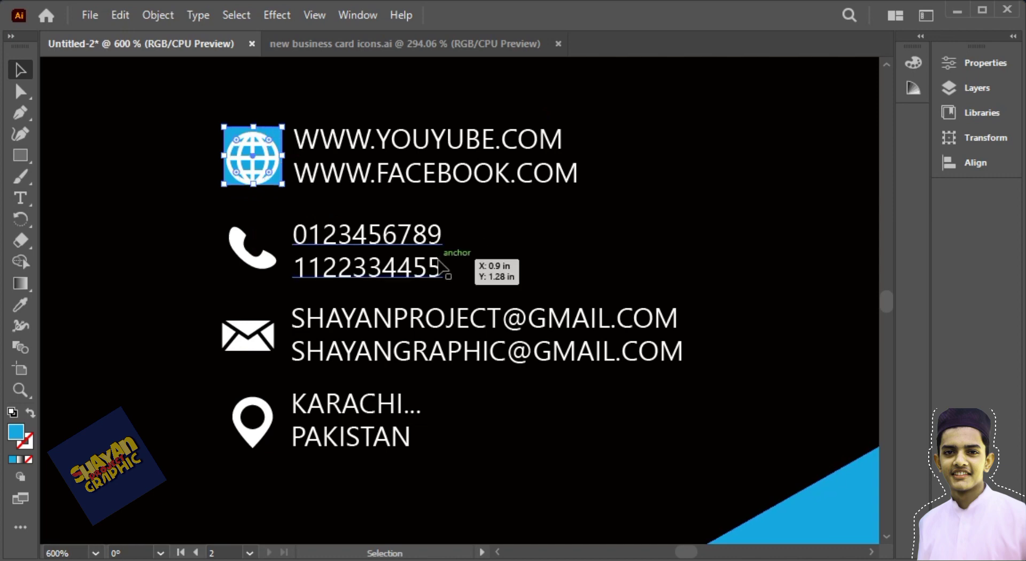
{"action": "scroll", "coordinate": [460, 254], "scroll_direction": "down", "scroll_amount": 1}
{"action": "scroll", "coordinate": [466, 267], "scroll_direction": "up", "scroll_amount": 6}
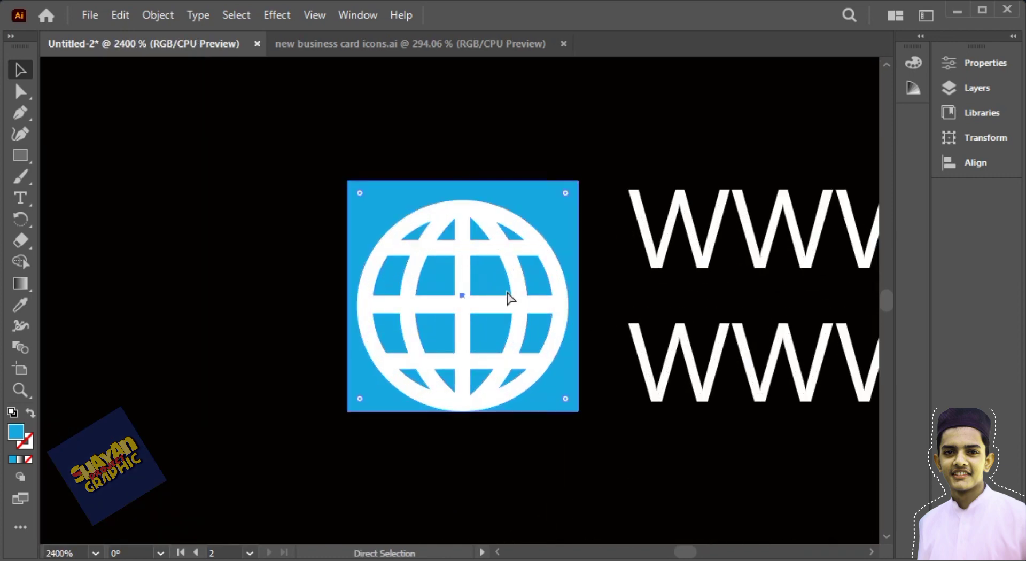
Centre the globe icon on its blue square both horizontally and vertically.
{"action": "left_click_drag", "start_coordinate": [596, 362], "coordinate": [579, 257]}
{"action": "left_click_drag", "start_coordinate": [592, 328], "coordinate": [592, 335]}
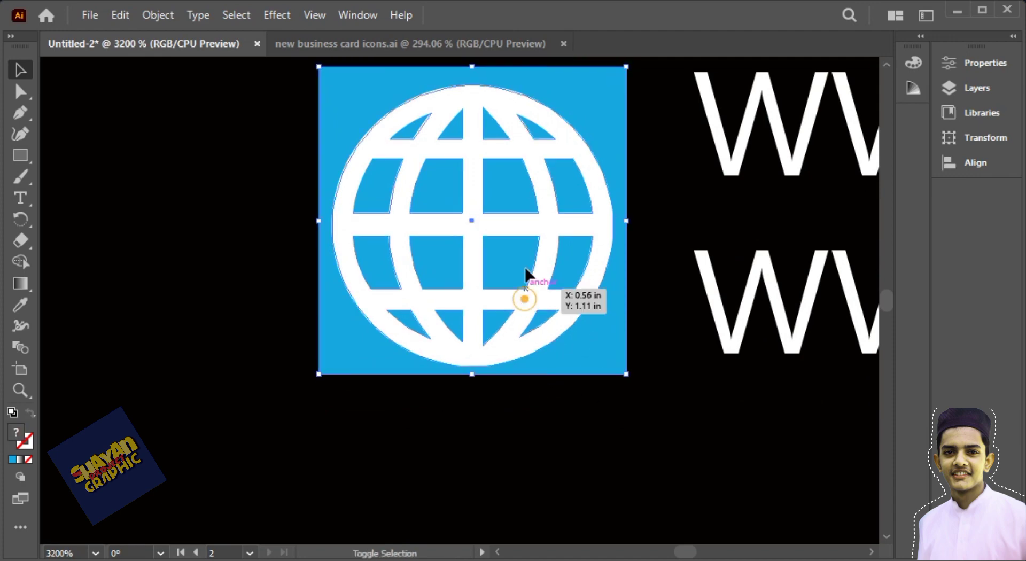
{"action": "left_click", "coordinate": [538, 230], "text": "shift"}
{"action": "left_click", "coordinate": [969, 162]}
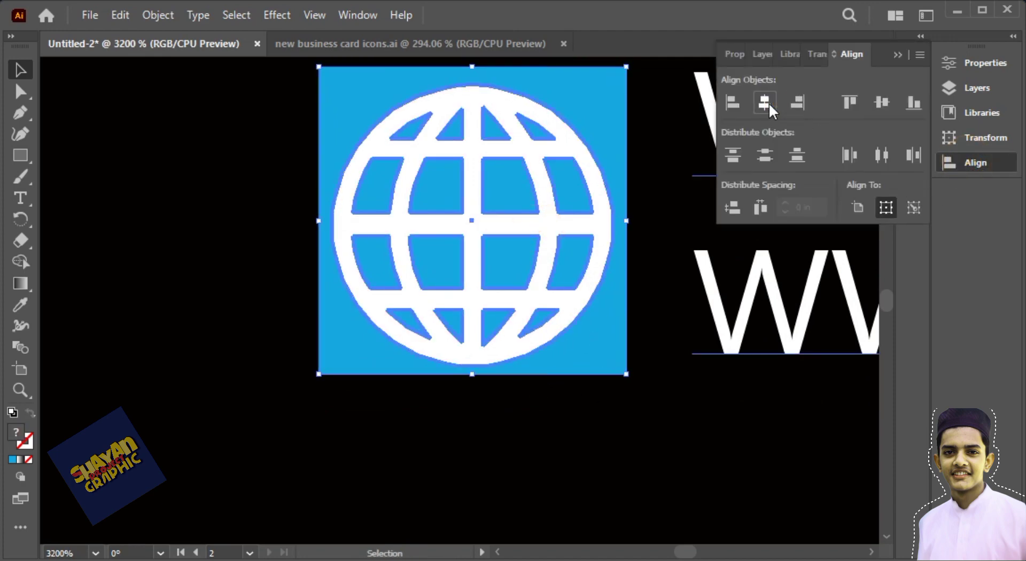
{"action": "left_click", "coordinate": [883, 102]}
{"action": "left_click", "coordinate": [726, 438]}
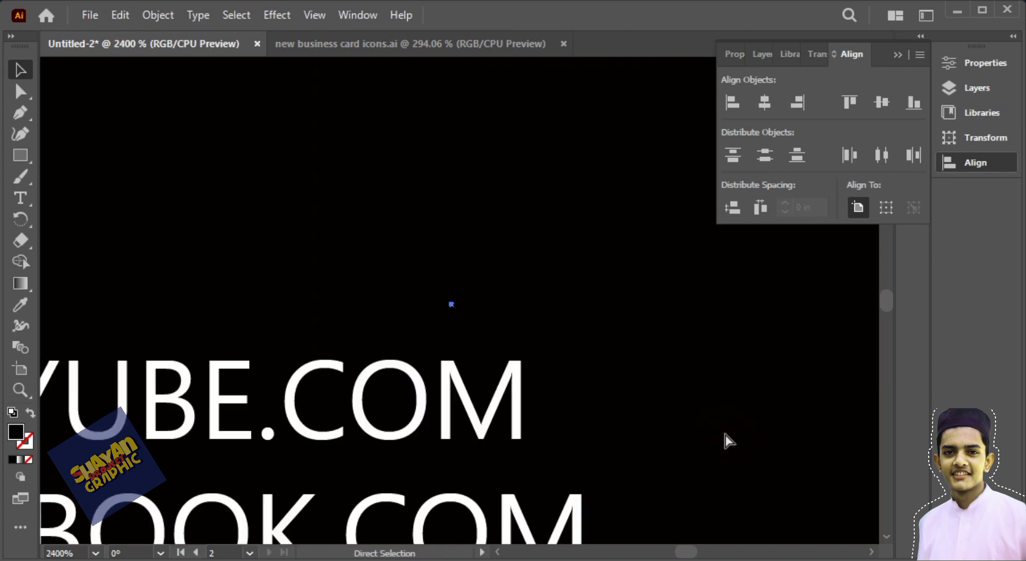
Bring the phone, envelope and location pin icons to the front of the stacking order.
{"action": "key", "text": "ctrl+minus"}
{"action": "key", "text": "ctrl+minus"}
{"action": "left_click_drag", "start_coordinate": [458, 371], "coordinate": [774, 311]}
{"action": "left_click_drag", "start_coordinate": [332, 376], "coordinate": [445, 203]}
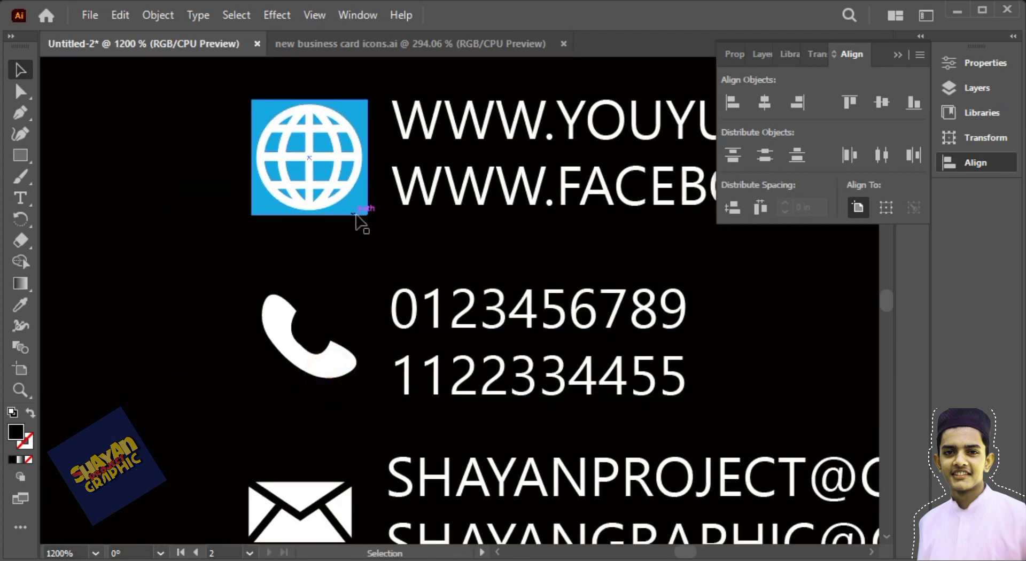
{"action": "left_click_drag", "start_coordinate": [329, 314], "coordinate": [348, 161]}
{"action": "left_click_drag", "start_coordinate": [197, 184], "coordinate": [321, 407]}
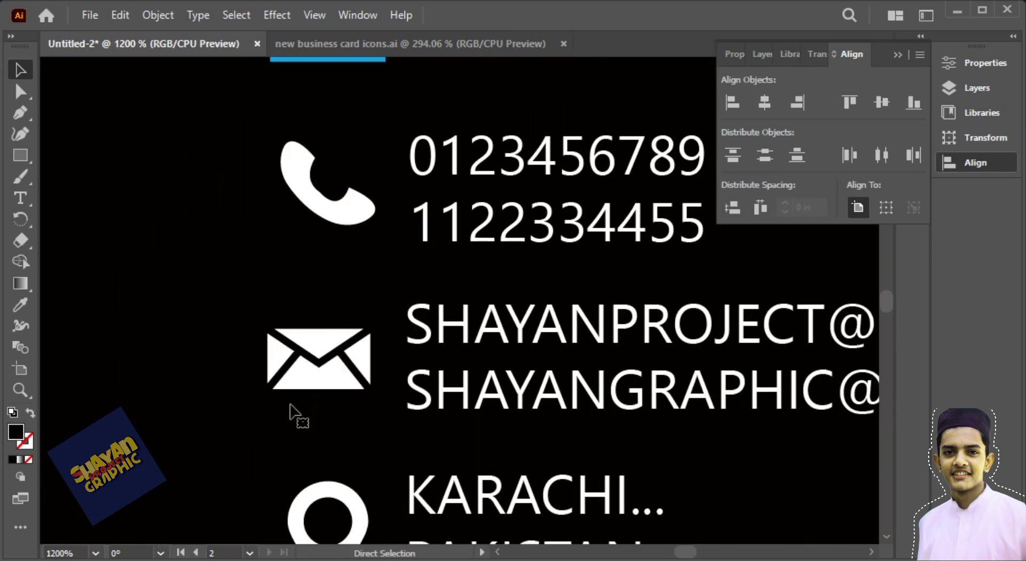
{"action": "key", "text": "v"}
{"action": "left_click_drag", "start_coordinate": [213, 141], "coordinate": [379, 523]}
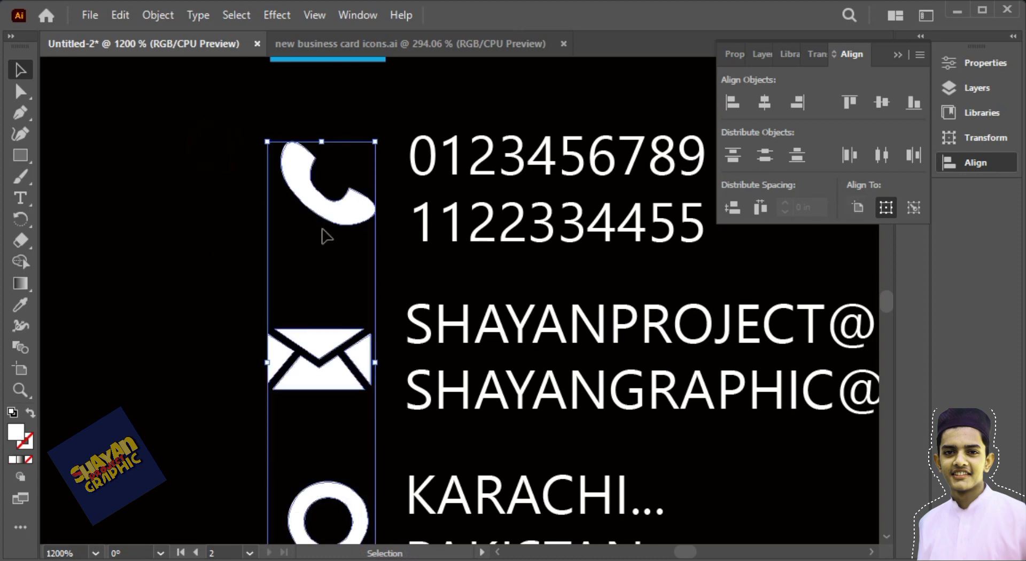
{"action": "right_click", "coordinate": [329, 219]}
{"action": "mouse_move", "coordinate": [488, 534]}
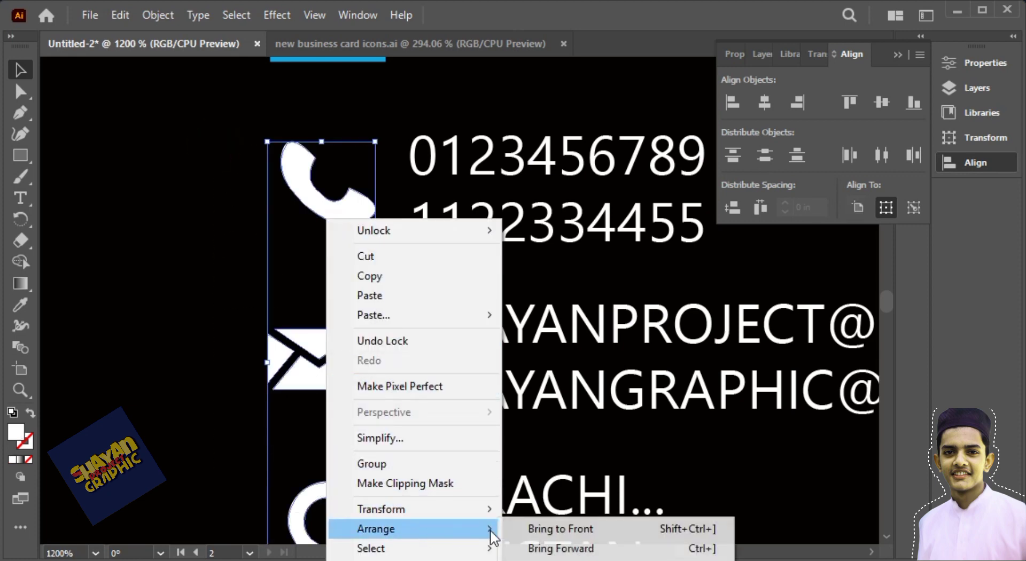
{"action": "left_click", "coordinate": [546, 527]}
Duplicate the globe's blue square down behind the phone icon and repeat the copy behind the envelope and location pin.
{"action": "left_click_drag", "start_coordinate": [348, 316], "coordinate": [399, 393]}
{"action": "left_click_drag", "start_coordinate": [427, 129], "coordinate": [431, 308]}
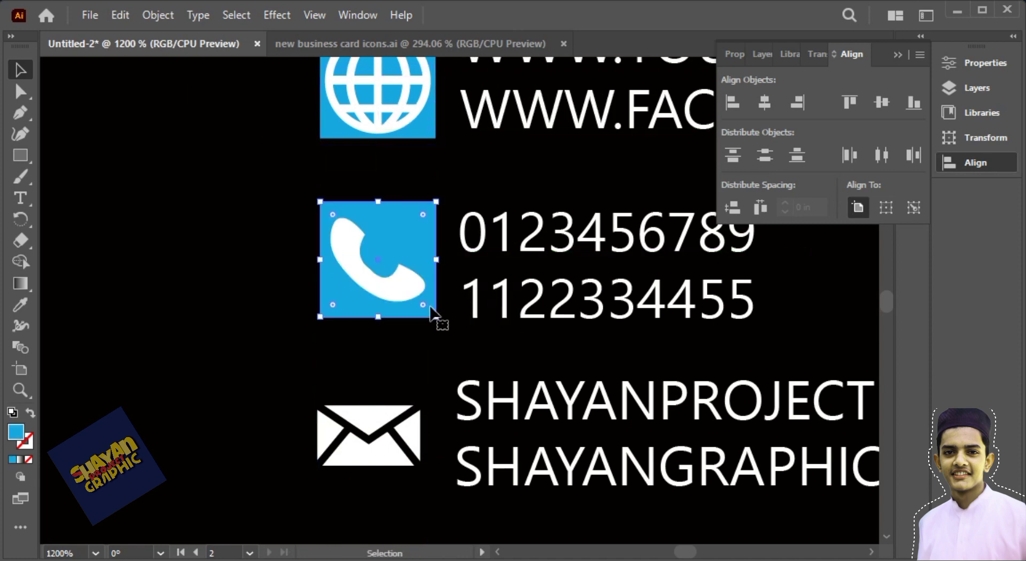
{"action": "key", "text": "ctrl+d"}
{"action": "scroll", "coordinate": [425, 310], "scroll_direction": "down", "scroll_amount": 5}
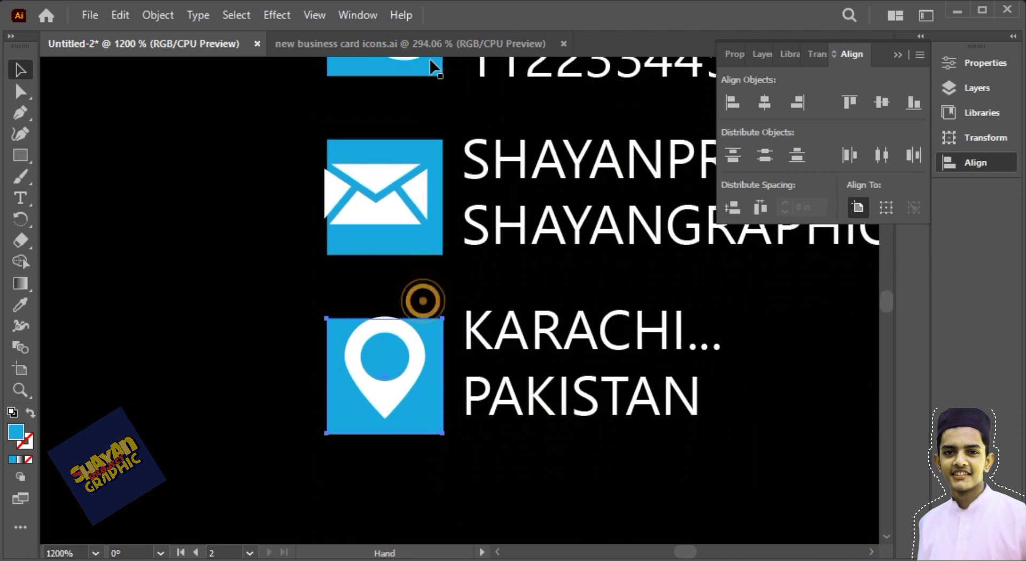
{"action": "scroll", "coordinate": [414, 142], "scroll_direction": "up", "scroll_amount": 2}
Nudge the envelope and location pin icons so that they sit inside their blue squares.
{"action": "left_click_drag", "start_coordinate": [401, 258], "coordinate": [406, 261]}
{"action": "left_click_drag", "start_coordinate": [412, 408], "coordinate": [409, 407]}
{"action": "left_click", "coordinate": [201, 363]}
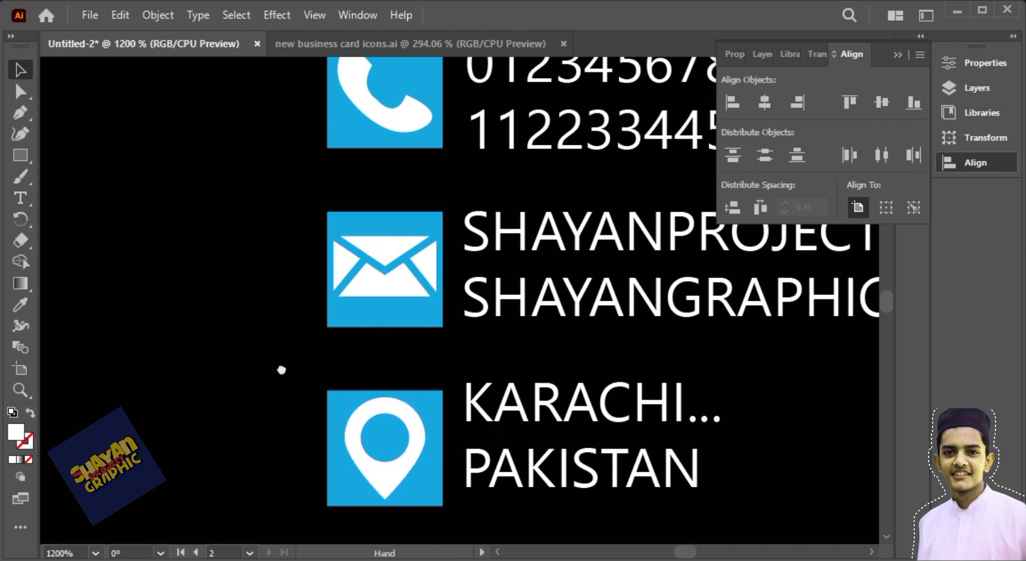
Centre the location pin and the envelope on their blue squares, using each square as the alignment key object.
{"action": "left_click_drag", "start_coordinate": [281, 369], "coordinate": [272, 256]}
{"action": "left_click_drag", "start_coordinate": [254, 268], "coordinate": [364, 406]}
{"action": "left_click", "coordinate": [422, 353]}
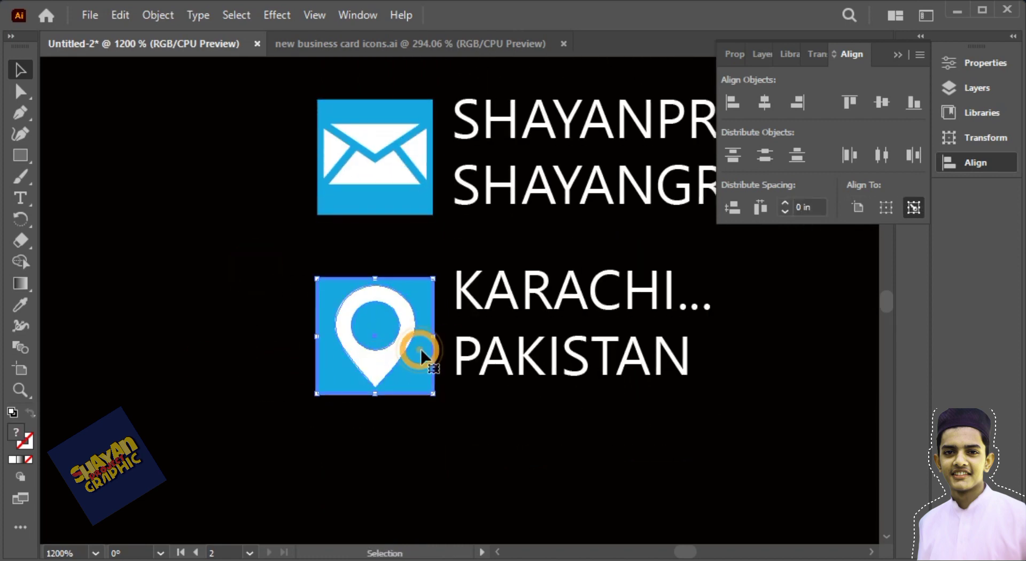
{"action": "left_click", "coordinate": [882, 102]}
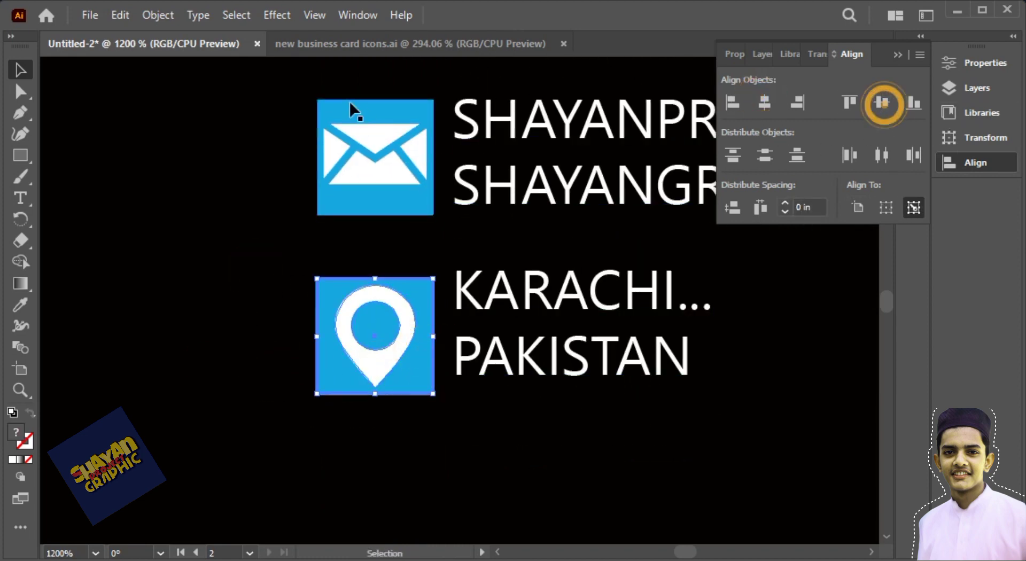
{"action": "left_click_drag", "start_coordinate": [264, 108], "coordinate": [367, 198]}
{"action": "left_click", "coordinate": [406, 113]}
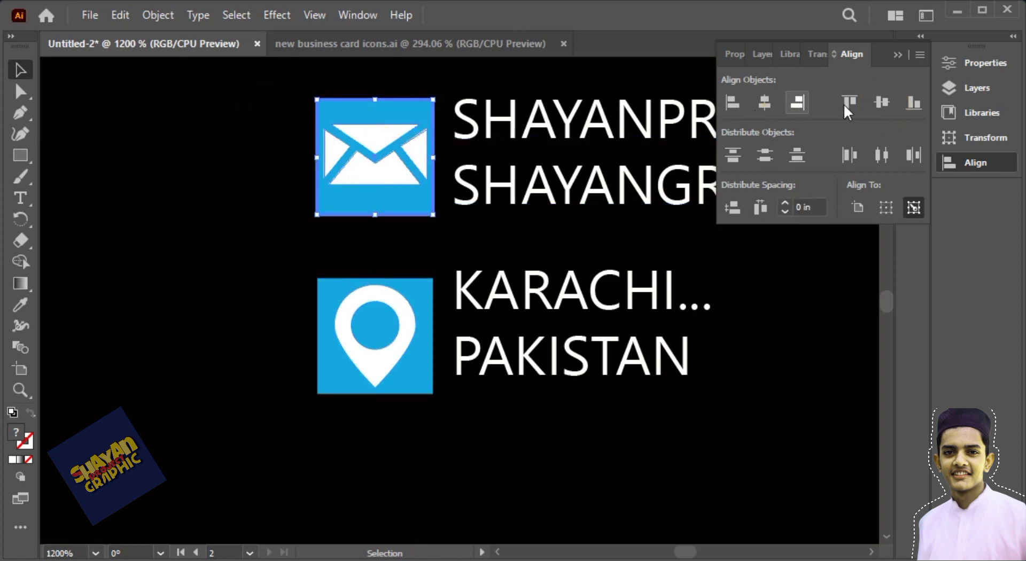
{"action": "left_click", "coordinate": [885, 100]}
{"action": "left_click", "coordinate": [900, 55]}
{"action": "left_click", "coordinate": [209, 174]}
Recolour the globe, phone, envelope and location pin icons with the card's black.
{"action": "left_click_drag", "start_coordinate": [304, 146], "coordinate": [298, 314]}
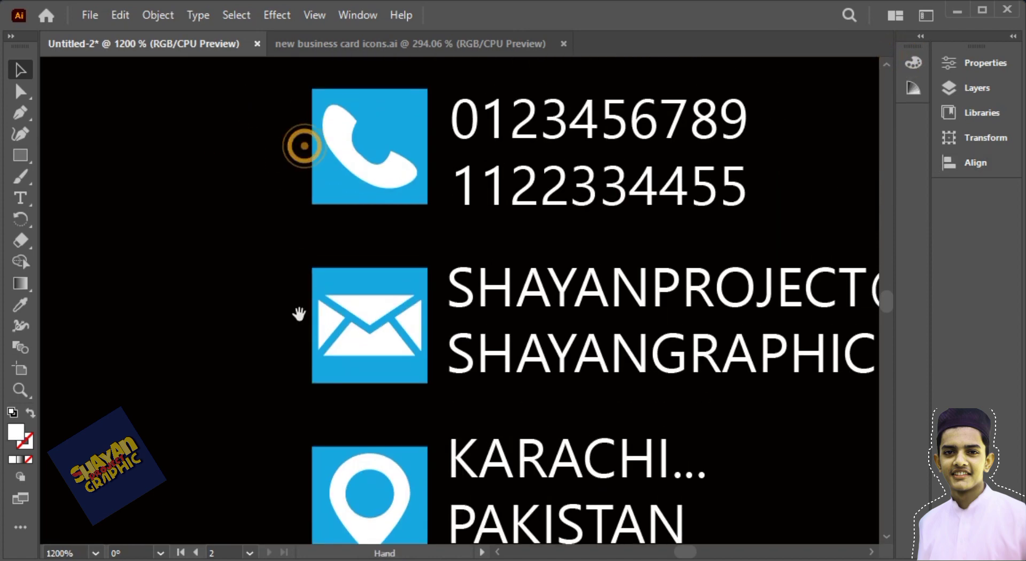
{"action": "left_click_drag", "start_coordinate": [324, 182], "coordinate": [323, 360]}
{"action": "key", "text": "ctrl+minus"}
{"action": "key", "text": "ctrl+minus"}
{"action": "left_click_drag", "start_coordinate": [355, 328], "coordinate": [335, 194]}
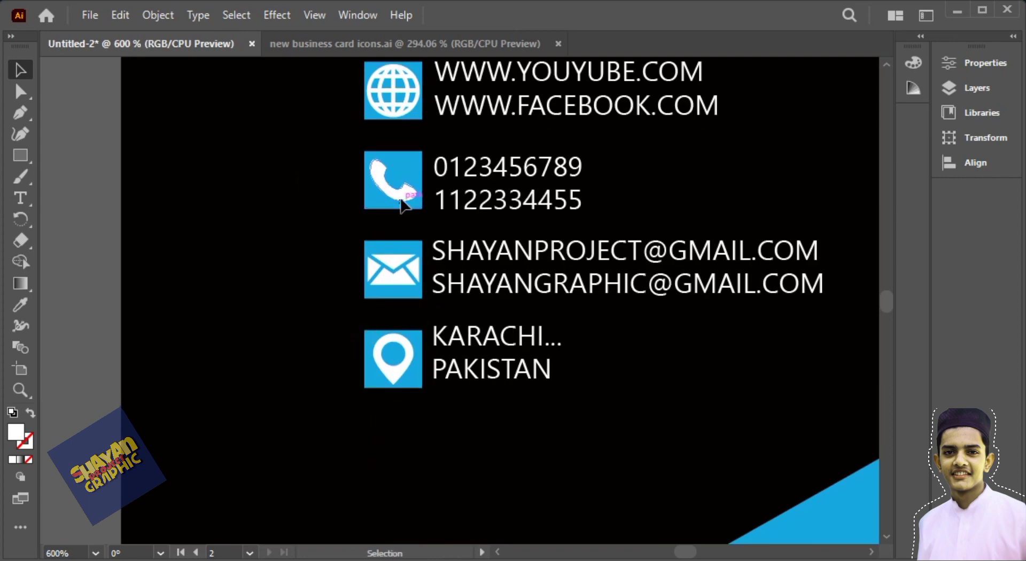
{"action": "left_click", "coordinate": [401, 199]}
{"action": "left_click", "coordinate": [411, 269], "text": "shift"}
{"action": "left_click", "coordinate": [409, 348], "text": "shift"}
{"action": "left_click", "coordinate": [387, 89], "text": "shift"}
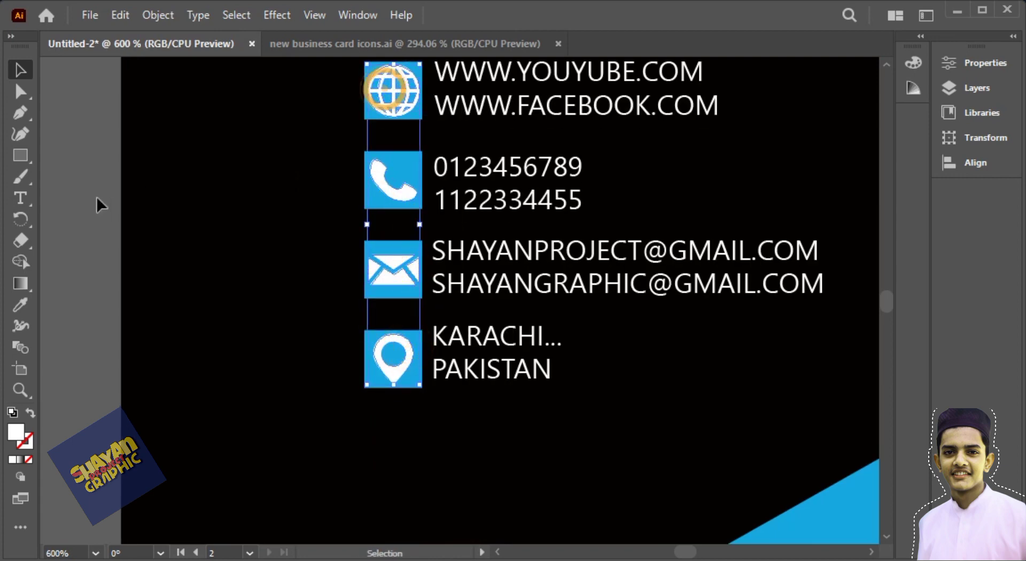
{"action": "key", "text": "i"}
{"action": "left_click", "coordinate": [229, 277]}
{"action": "key", "text": "v"}
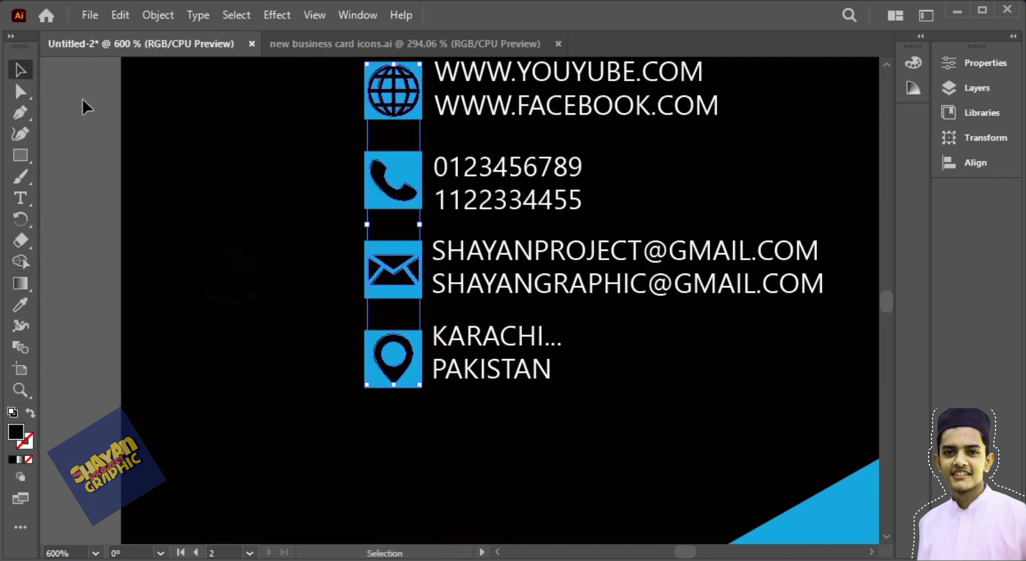
{"action": "left_click", "coordinate": [83, 100]}
Change the fill of the lower blue shape on the second side to the brighter blue 08A3F9.
{"action": "key", "text": "ctrl+minus"}
{"action": "key", "text": "ctrl+minus"}
{"action": "key", "text": "ctrl+minus"}
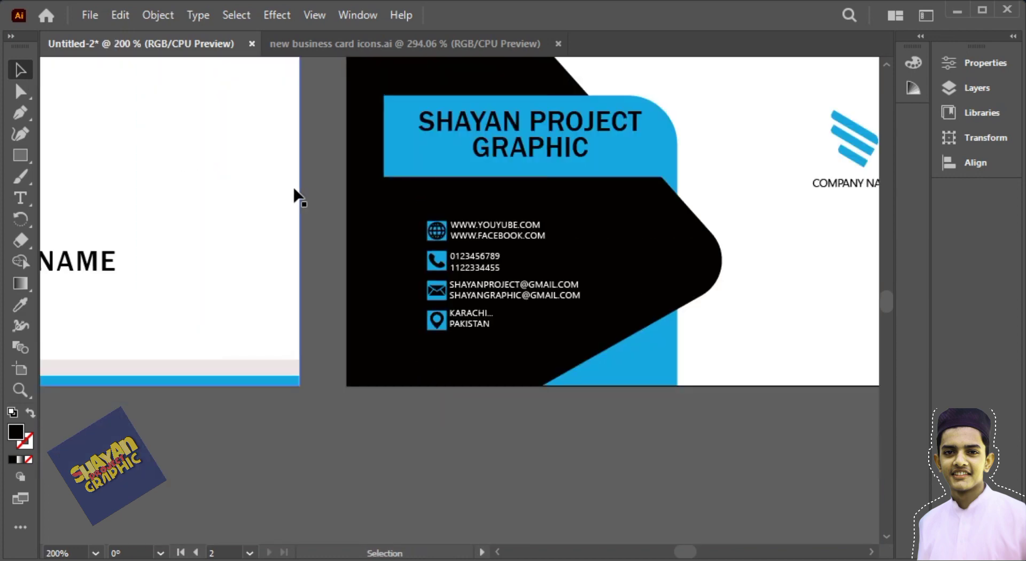
{"action": "left_click", "coordinate": [654, 364]}
{"action": "left_click", "coordinate": [979, 63]}
{"action": "left_click", "coordinate": [970, 88]}
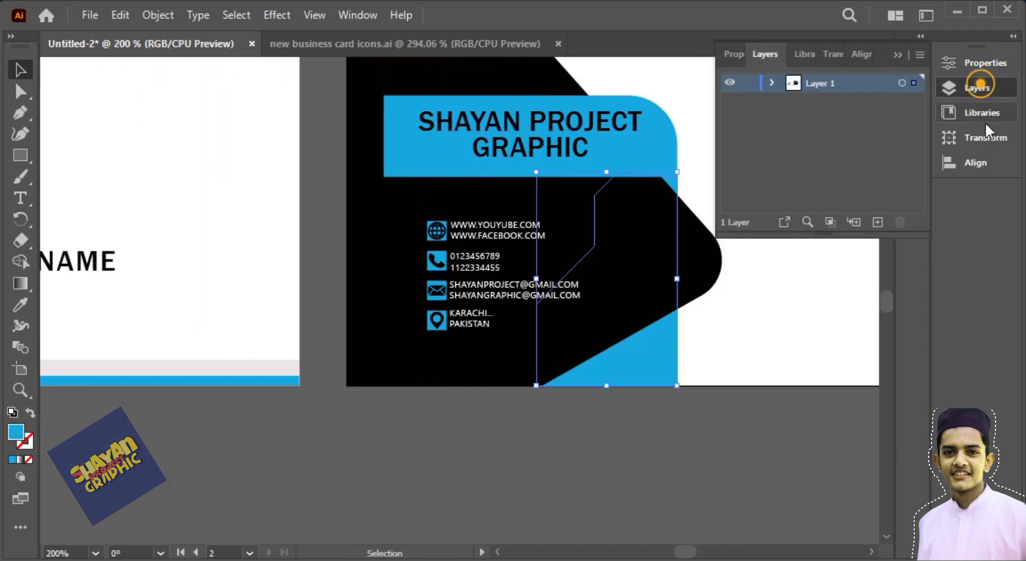
{"action": "double_click", "coordinate": [16, 433]}
{"action": "mouse_move", "coordinate": [468, 275]}
{"action": "left_mouse_down"}
{"action": "mouse_move", "coordinate": [426, 264]}
{"action": "mouse_move", "coordinate": [419, 286]}
{"action": "mouse_move", "coordinate": [397, 276]}
{"action": "left_mouse_up"}
{"action": "left_click_drag", "start_coordinate": [538, 354], "coordinate": [540, 366]}
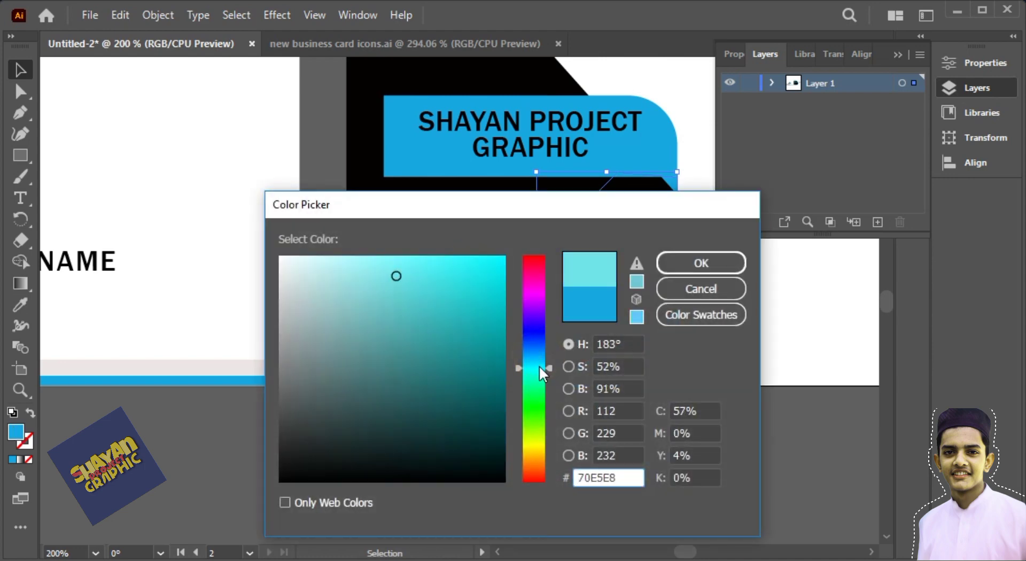
{"action": "mouse_move", "coordinate": [464, 288]}
{"action": "left_mouse_down"}
{"action": "mouse_move", "coordinate": [478, 301]}
{"action": "mouse_move", "coordinate": [492, 281]}
{"action": "left_mouse_up"}
{"action": "left_click", "coordinate": [541, 346]}
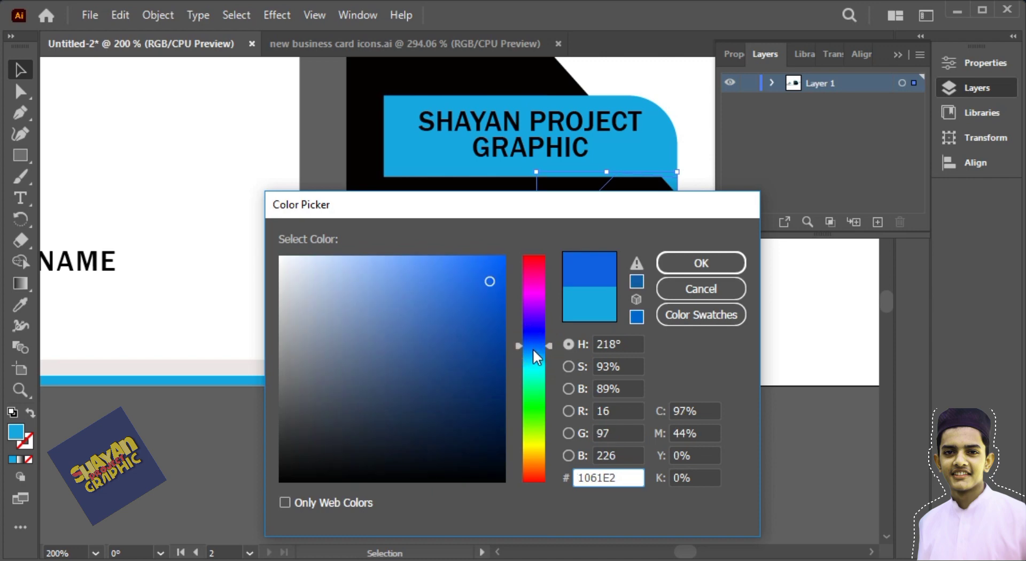
{"action": "left_click", "coordinate": [534, 355]}
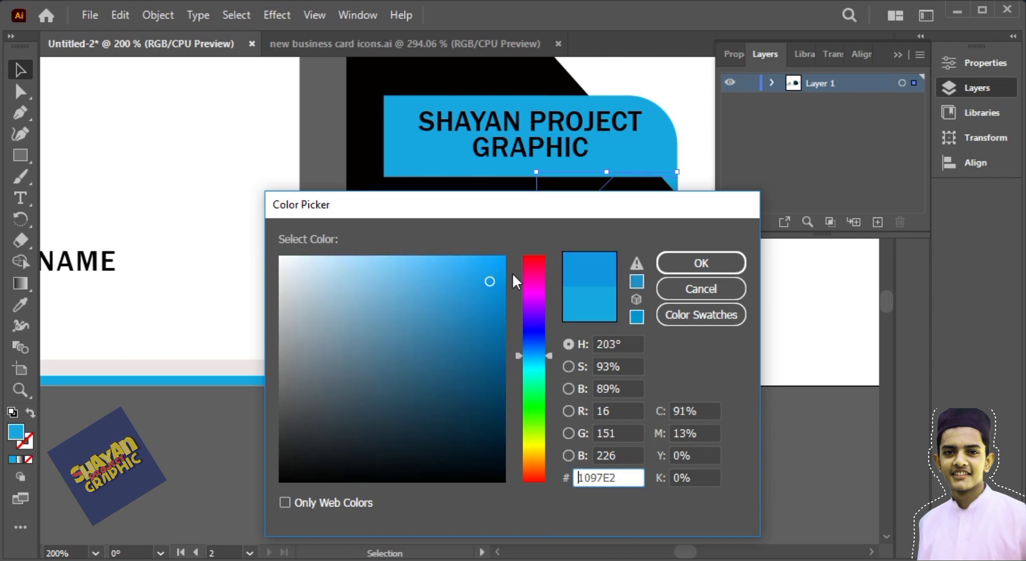
{"action": "left_click_drag", "start_coordinate": [497, 292], "coordinate": [504, 258]}
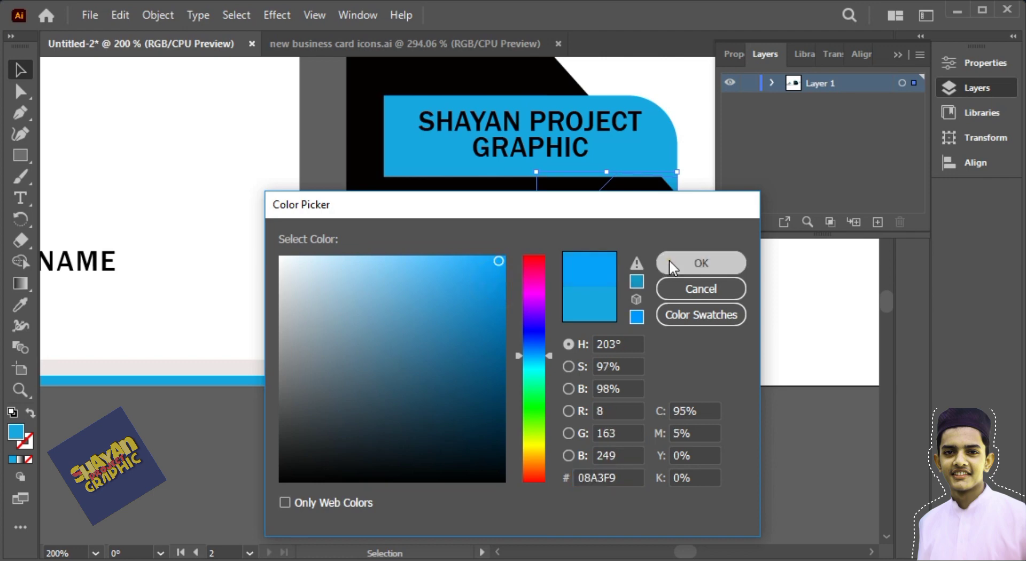
{"action": "left_click", "coordinate": [670, 261]}
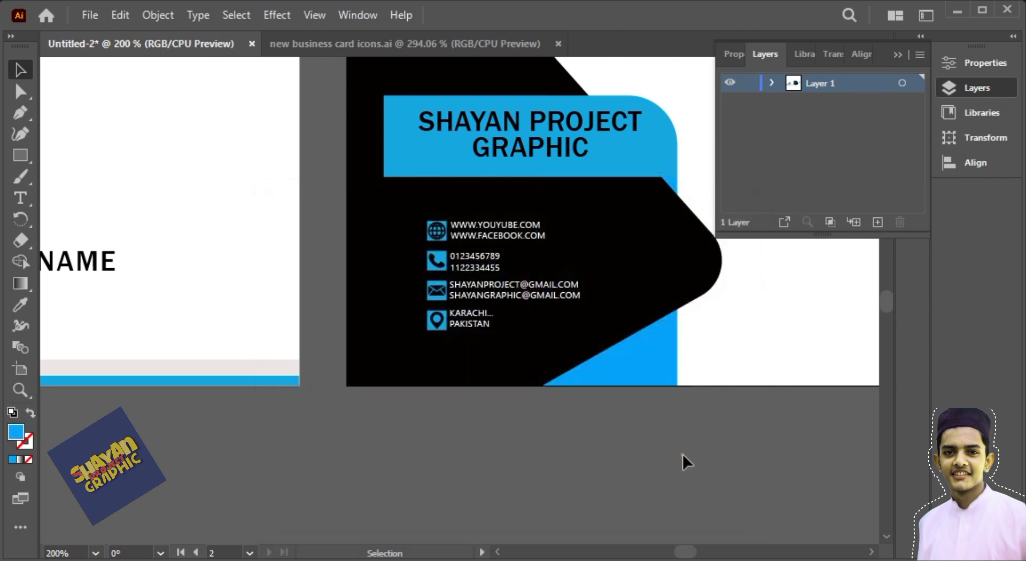
Apply the lower shape's brighter blue to the title bar, icon squares, first side's strip and the logo marks.
{"action": "left_click", "coordinate": [445, 326]}
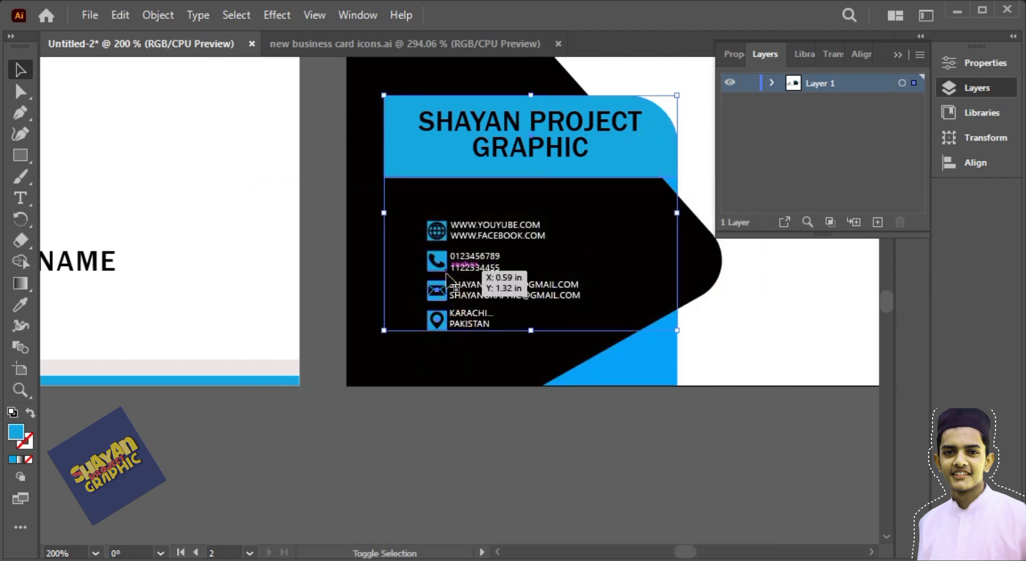
{"action": "left_click", "coordinate": [275, 381]}
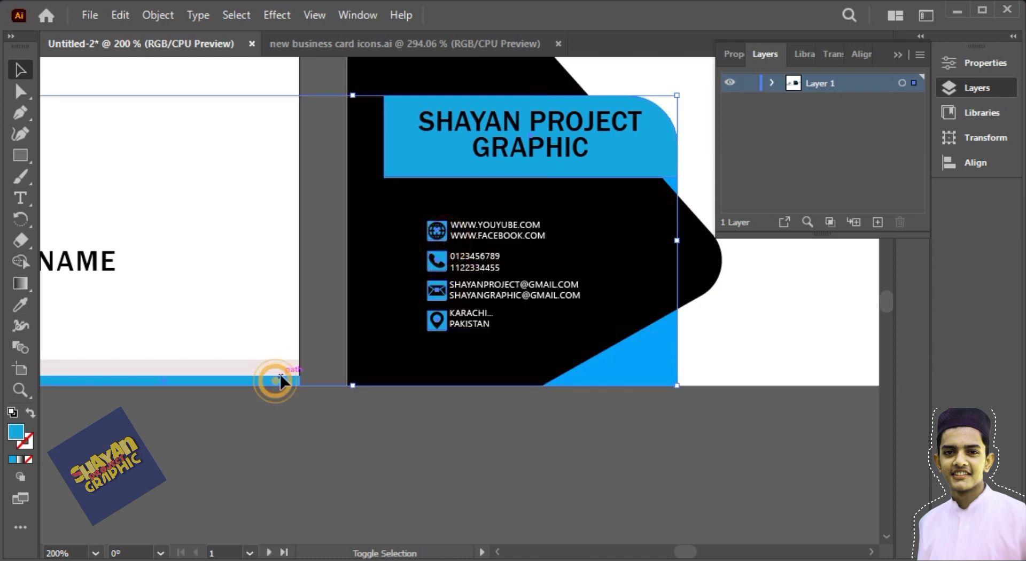
{"action": "left_click_drag", "start_coordinate": [217, 396], "coordinate": [526, 394]}
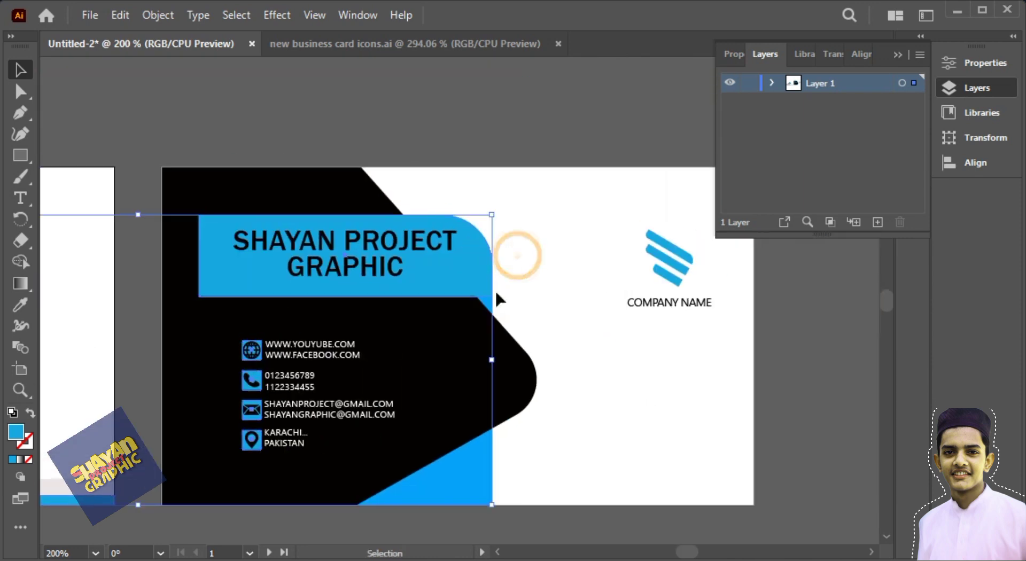
{"action": "left_click", "coordinate": [670, 263], "text": "shift"}
{"action": "left_click", "coordinate": [18, 305]}
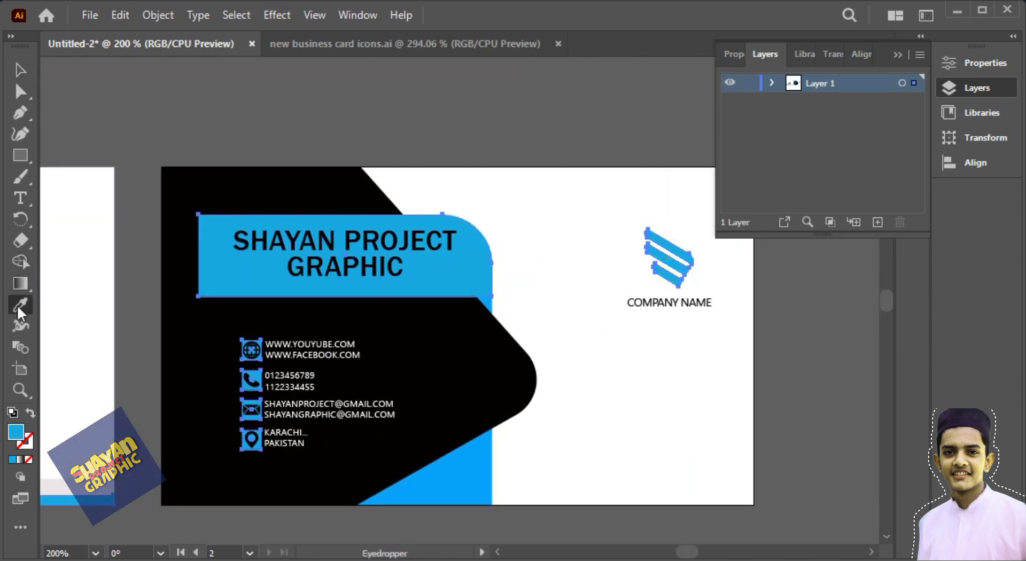
{"action": "left_click", "coordinate": [20, 70]}
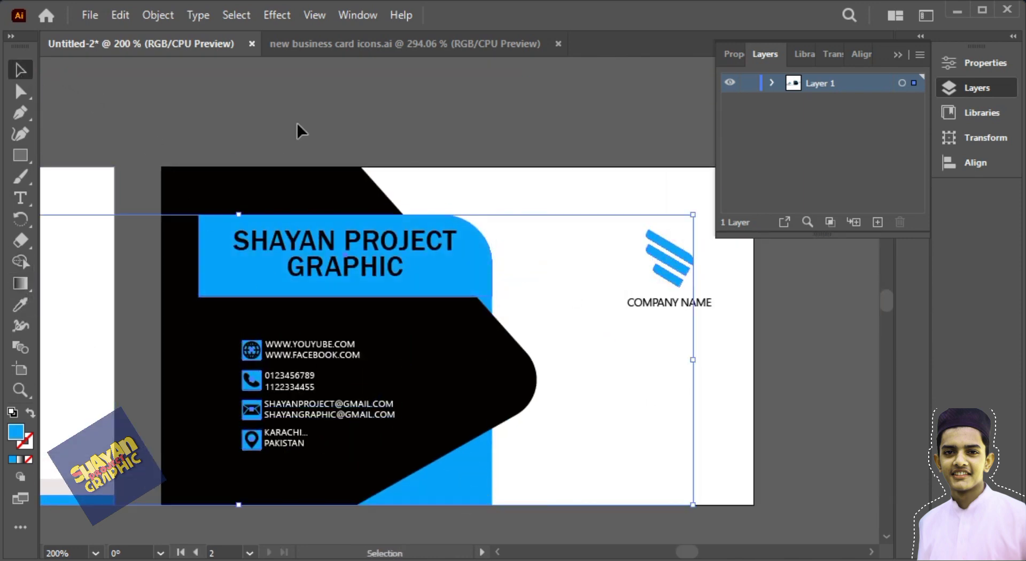
{"action": "left_click", "coordinate": [289, 165]}
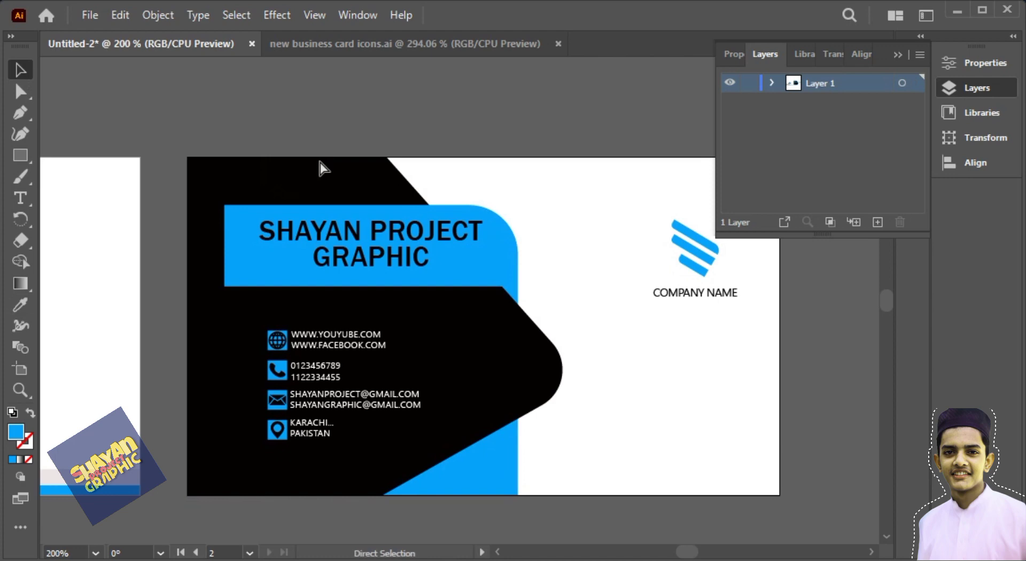
Slightly enlarge the logo with its company name on the second side, keeping it near the card's upper-right corner.
{"action": "key", "text": "ctrl+minus"}
{"action": "key", "text": "ctrl+minus"}
{"action": "key", "text": "ctrl+minus"}
{"action": "left_click_drag", "start_coordinate": [316, 195], "coordinate": [328, 197]}
{"action": "left_click", "coordinate": [897, 55]}
{"action": "key", "text": "ctrl+plus"}
{"action": "key", "text": "ctrl+plus"}
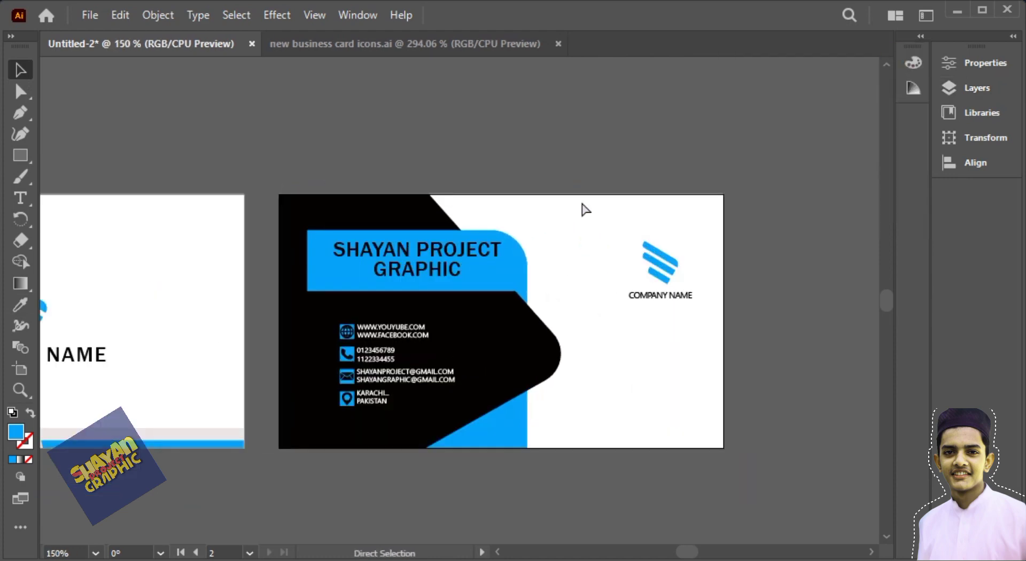
{"action": "left_click_drag", "start_coordinate": [605, 214], "coordinate": [701, 315]}
{"action": "left_click_drag", "start_coordinate": [664, 276], "coordinate": [661, 270]}
{"action": "left_click", "coordinate": [787, 269]}
Round the upper-right corner of the lower blue shape just beneath the title bar on the second side.
{"action": "key", "text": "space"}
{"action": "left_click_drag", "start_coordinate": [648, 308], "coordinate": [735, 299]}
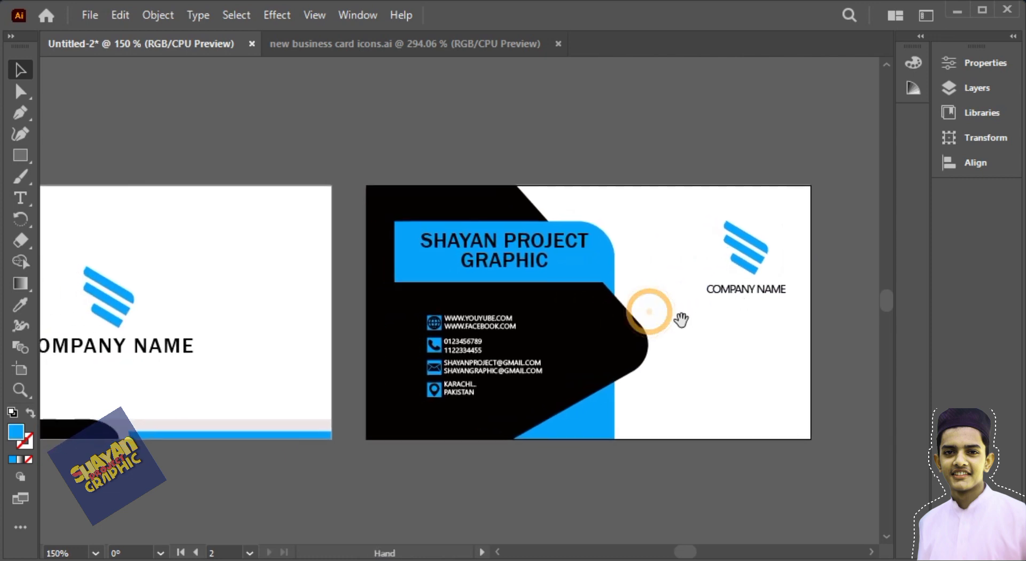
{"action": "left_click_drag", "start_coordinate": [634, 341], "coordinate": [683, 315]}
{"action": "key", "text": "ctrl+minus"}
{"action": "left_click_drag", "start_coordinate": [572, 355], "coordinate": [589, 351]}
{"action": "left_click", "coordinate": [578, 477]}
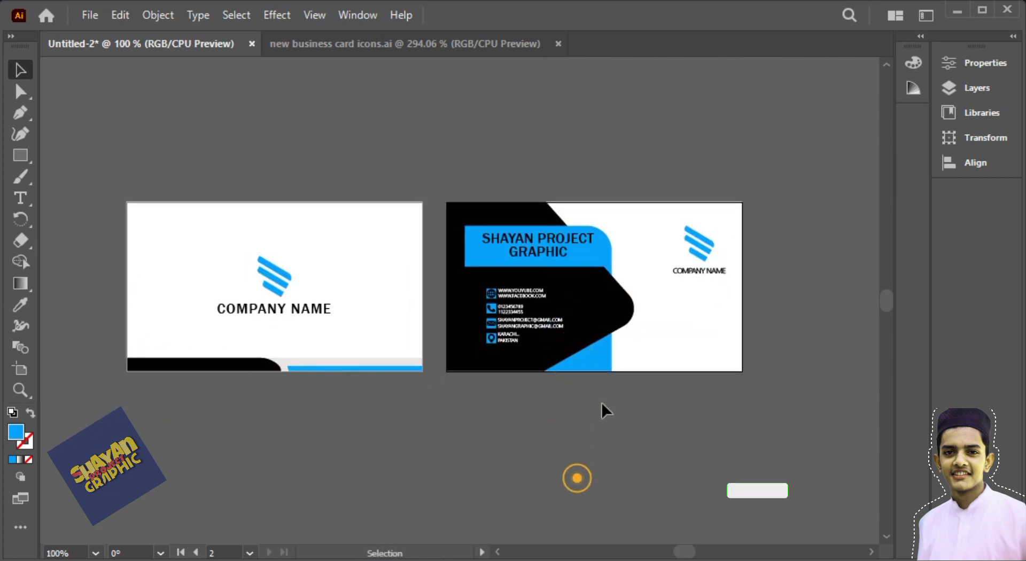
{"action": "left_click", "coordinate": [663, 468]}
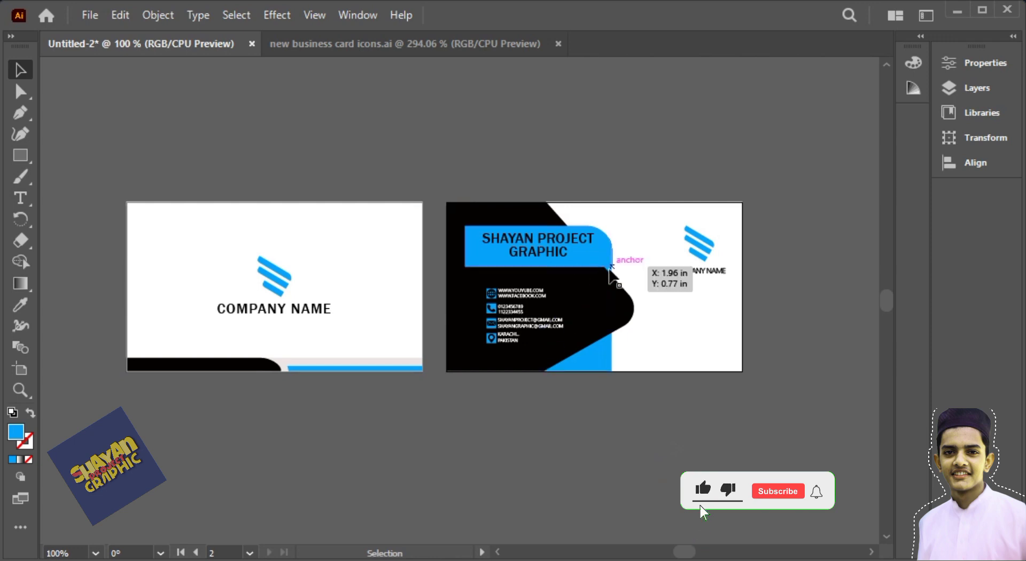
{"action": "left_click", "coordinate": [612, 270]}
{"action": "key", "text": "a"}
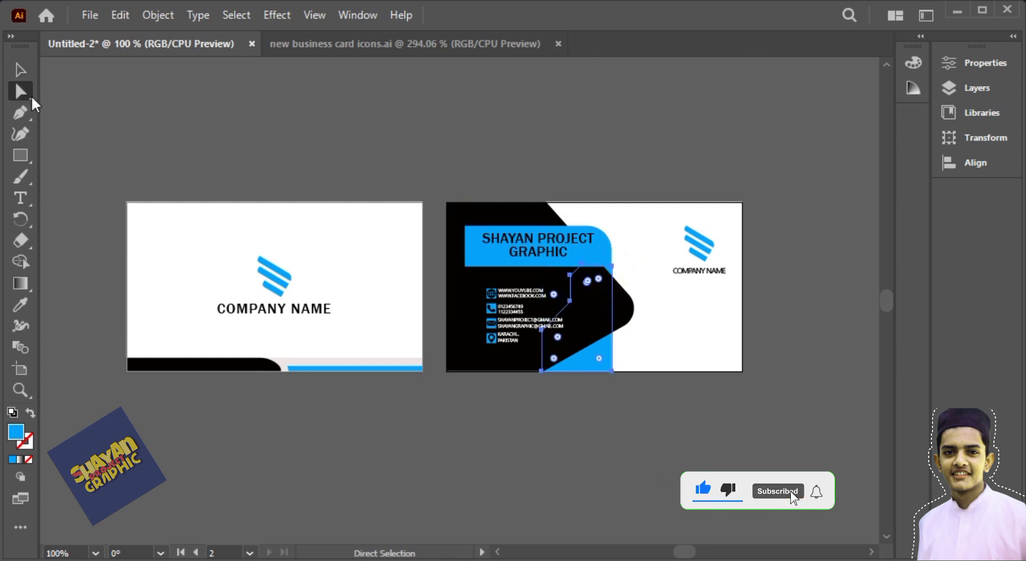
{"action": "left_click", "coordinate": [601, 285]}
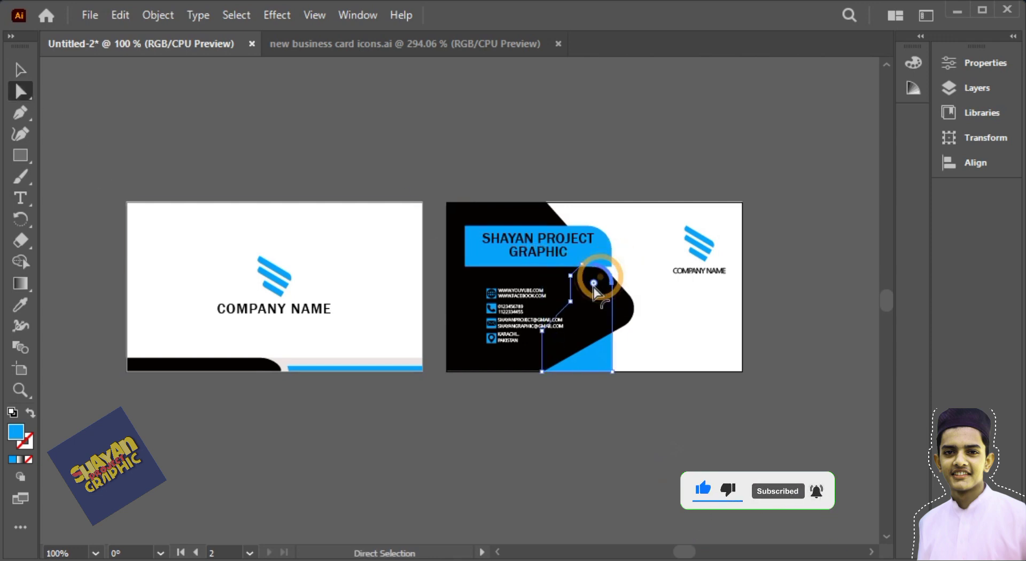
{"action": "left_click", "coordinate": [574, 384]}
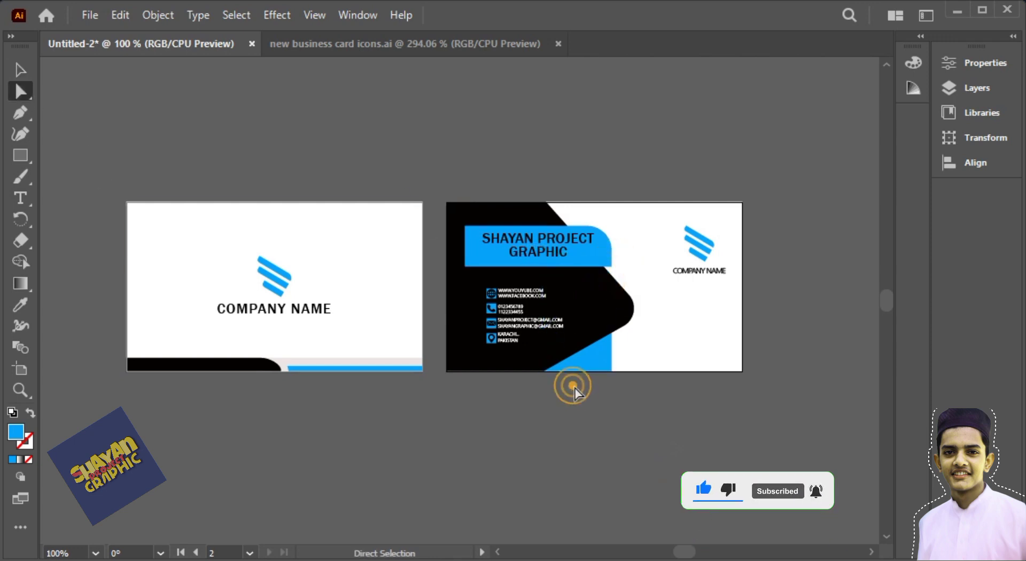
{"action": "left_click", "coordinate": [20, 69]}
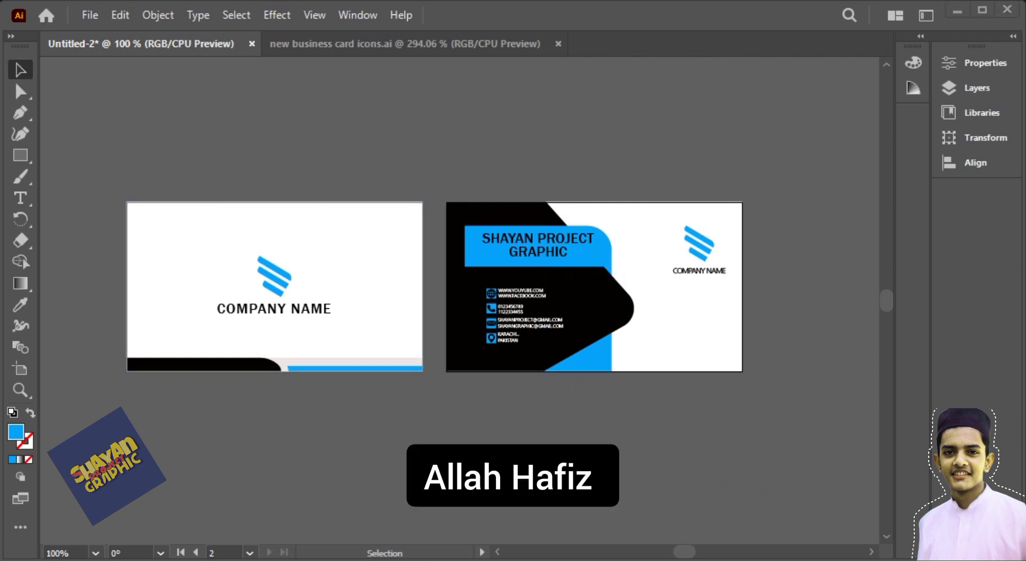